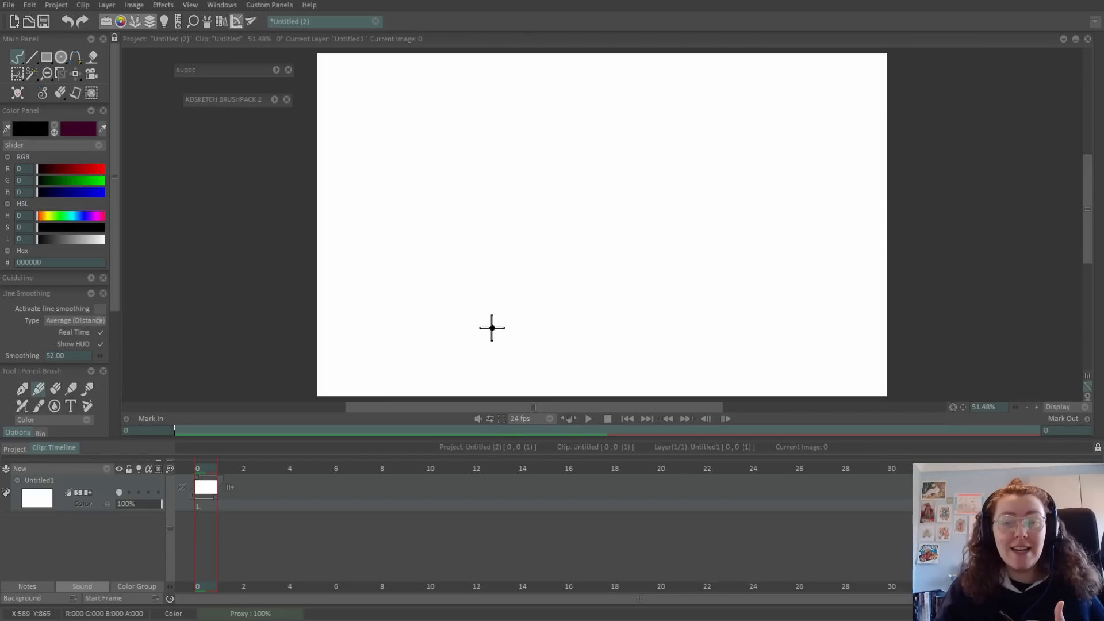
mouse_move(366, 370)
left_mouse_down()
mouse_move(452, 256)
mouse_move(472, 303)
left_mouse_up()
mouse_move(447, 236)
left_mouse_down()
mouse_move(468, 245)
mouse_move(455, 254)
left_mouse_up()
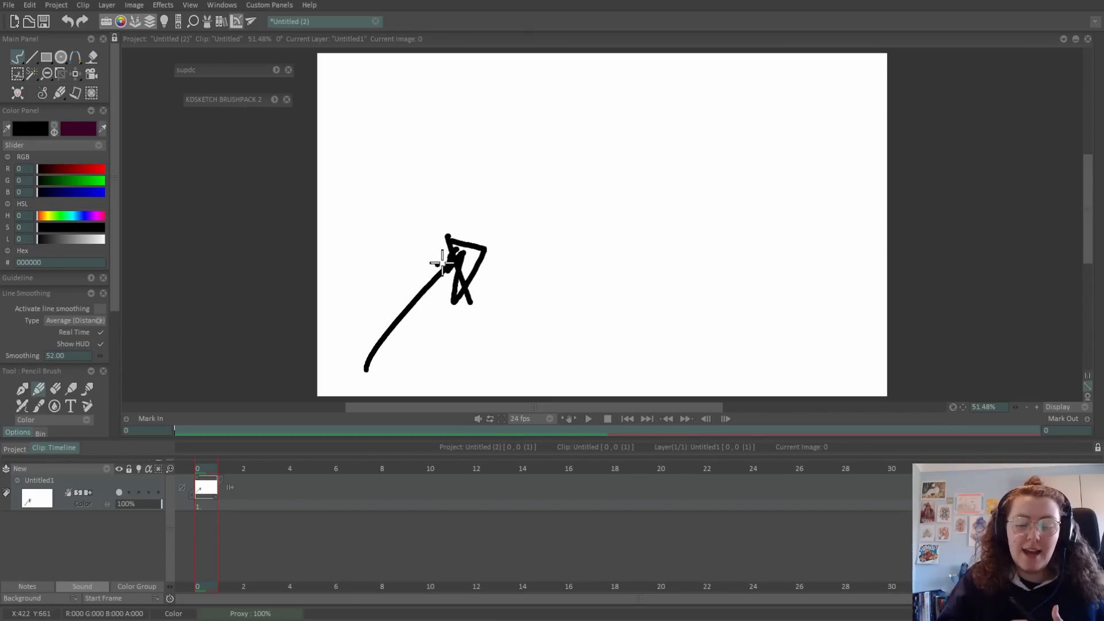
left_click_drag(646, 121, 783, 111)
left_click_drag(619, 200, 762, 219)
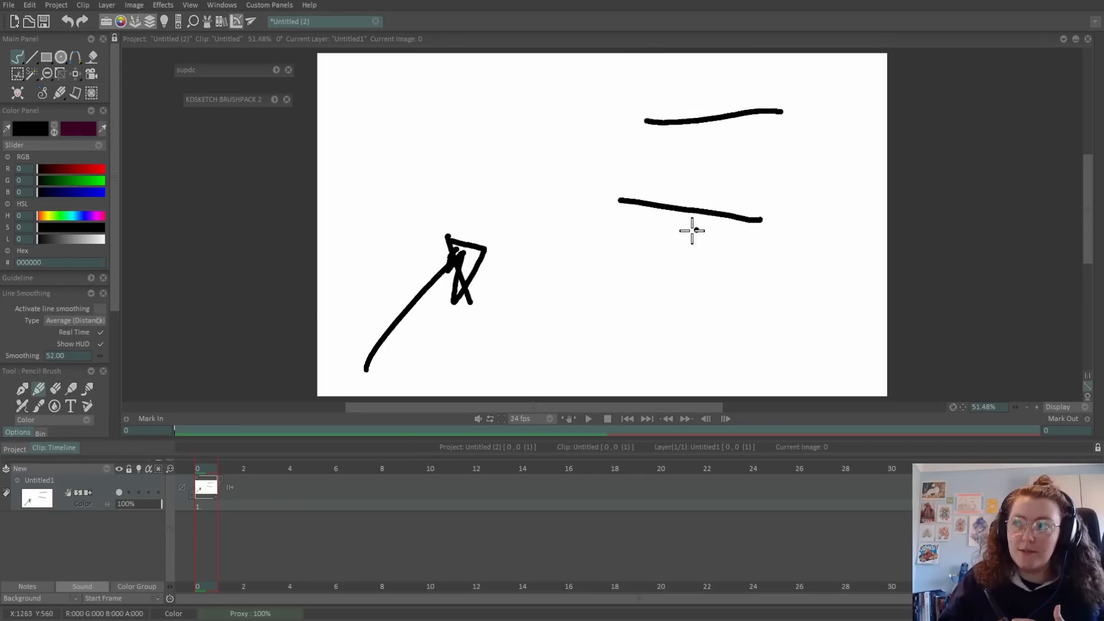
left_click_drag(616, 284, 776, 297)
key("ctrl+z")
key("ctrl+z")
key("ctrl+z")
key("ctrl+z")
key("ctrl+z")
key("ctrl+z")
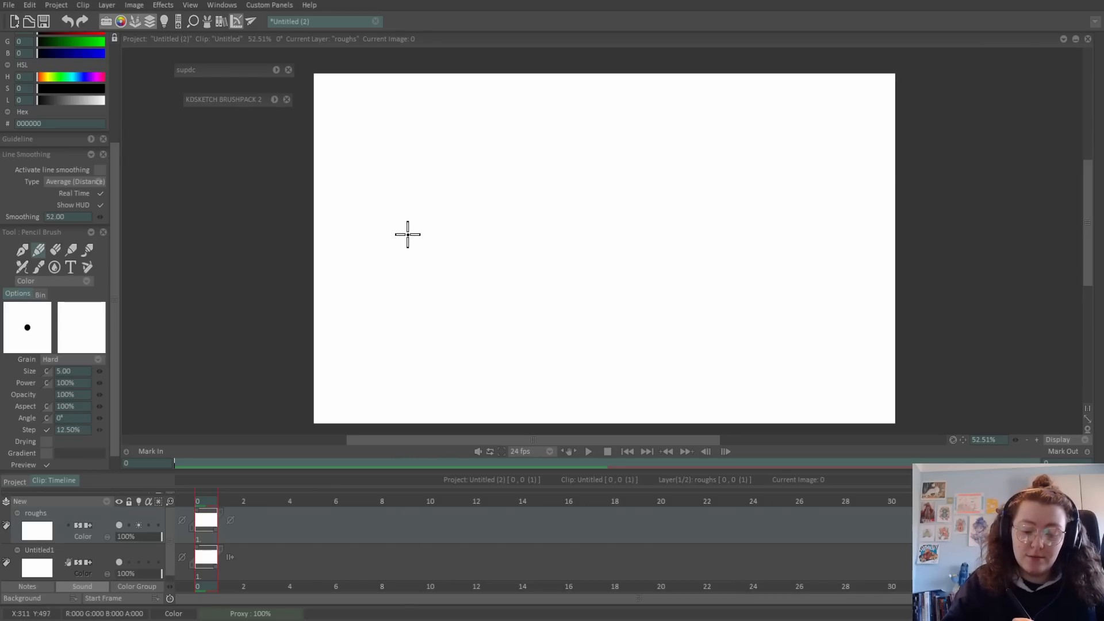
On the roughs layer, sketch a round head with ears, a short neck and a curved shoulder in the canvas's left half.
mouse_move(394, 240)
left_mouse_down()
mouse_move(440, 205)
mouse_move(403, 230)
mouse_move(407, 282)
mouse_move(466, 287)
left_mouse_up()
mouse_move(429, 209)
left_mouse_down()
mouse_move(468, 206)
mouse_move(498, 242)
mouse_move(463, 283)
mouse_move(432, 208)
mouse_move(496, 242)
left_mouse_up()
left_click_drag(403, 262, 377, 274)
mouse_move(486, 253)
left_mouse_down()
mouse_move(493, 246)
mouse_move(502, 264)
left_mouse_up()
mouse_move(400, 278)
left_mouse_down()
mouse_move(384, 272)
mouse_move(436, 310)
mouse_move(460, 304)
mouse_move(402, 322)
mouse_move(391, 353)
left_mouse_up()
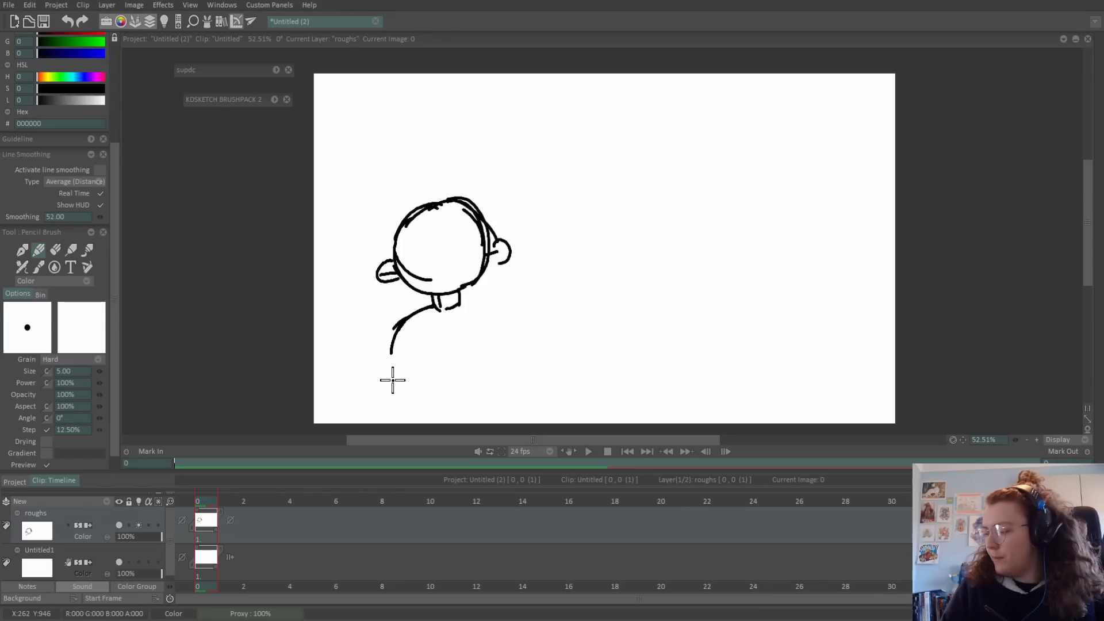
Draw two arms with open hands reaching to the right from the shoulders, and mark the rounded sleeves.
mouse_move(463, 297)
left_mouse_down()
mouse_move(543, 270)
mouse_move(505, 280)
mouse_move(603, 233)
mouse_move(593, 241)
mouse_move(608, 247)
mouse_move(498, 313)
left_mouse_up()
left_click_drag(425, 338, 565, 316)
mouse_move(443, 316)
left_mouse_down()
mouse_move(397, 328)
mouse_move(389, 352)
left_mouse_up()
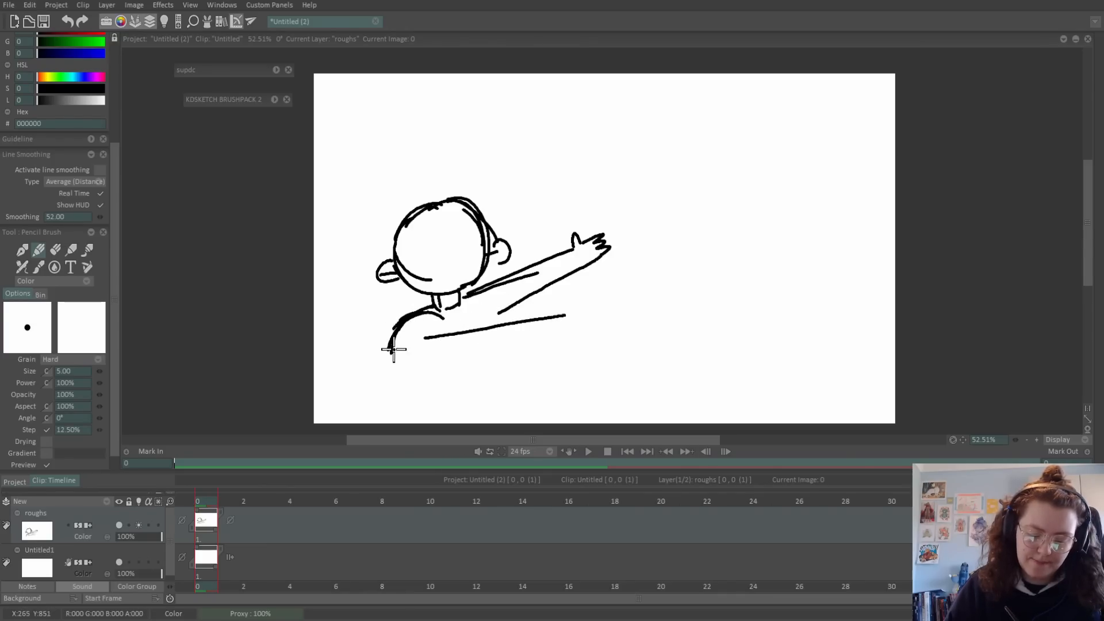
mouse_move(426, 315)
left_mouse_down()
mouse_move(558, 304)
mouse_move(429, 348)
mouse_move(395, 329)
mouse_move(391, 339)
mouse_move(415, 362)
mouse_move(430, 325)
mouse_move(446, 345)
left_mouse_up()
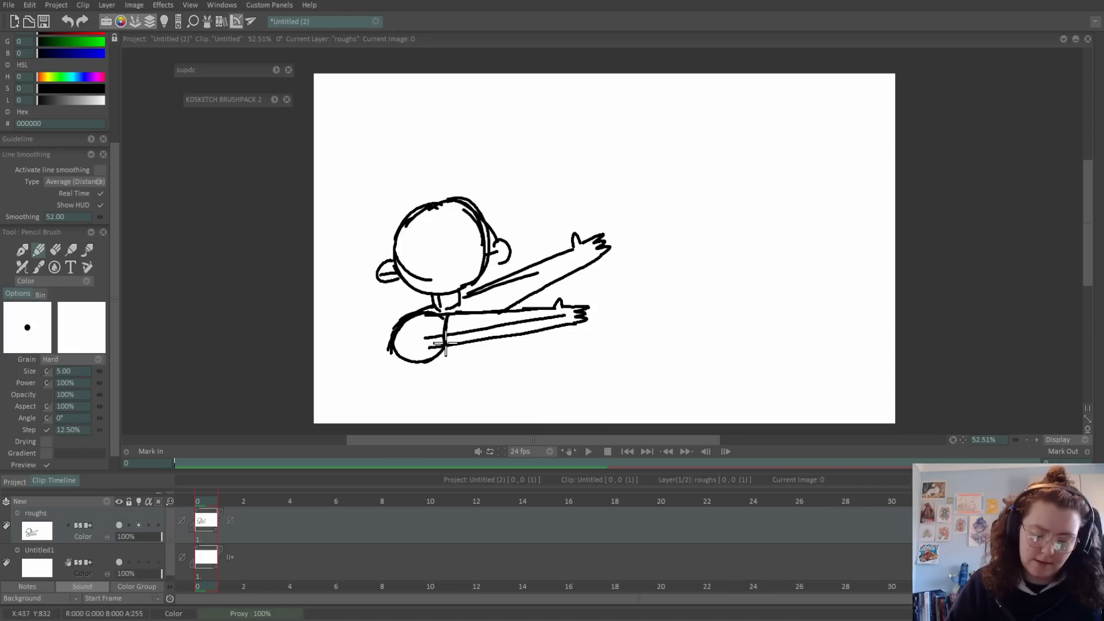
left_click_drag(489, 286, 505, 312)
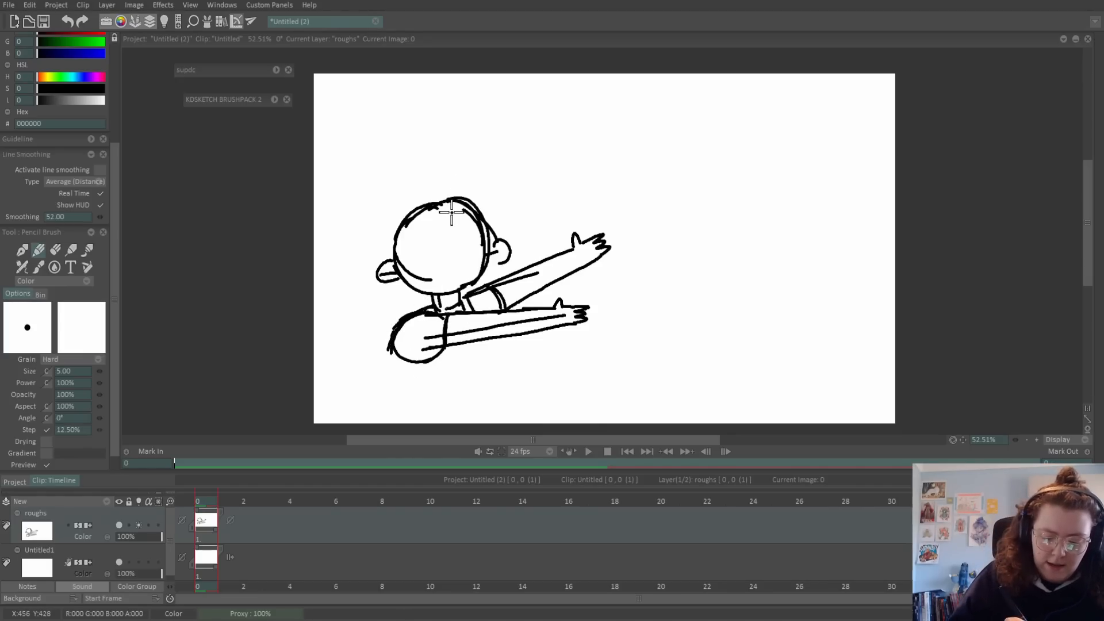
Add the parted hair, two large round eyes looking right and the hair curls beside the ears.
mouse_move(451, 212)
left_mouse_down()
mouse_move(480, 245)
mouse_move(460, 230)
mouse_move(428, 247)
mouse_move(473, 244)
mouse_move(413, 255)
mouse_move(493, 214)
mouse_move(507, 253)
left_mouse_up()
mouse_move(397, 276)
left_mouse_down()
mouse_move(365, 286)
mouse_move(382, 328)
left_mouse_up()
left_click_drag(501, 256, 513, 268)
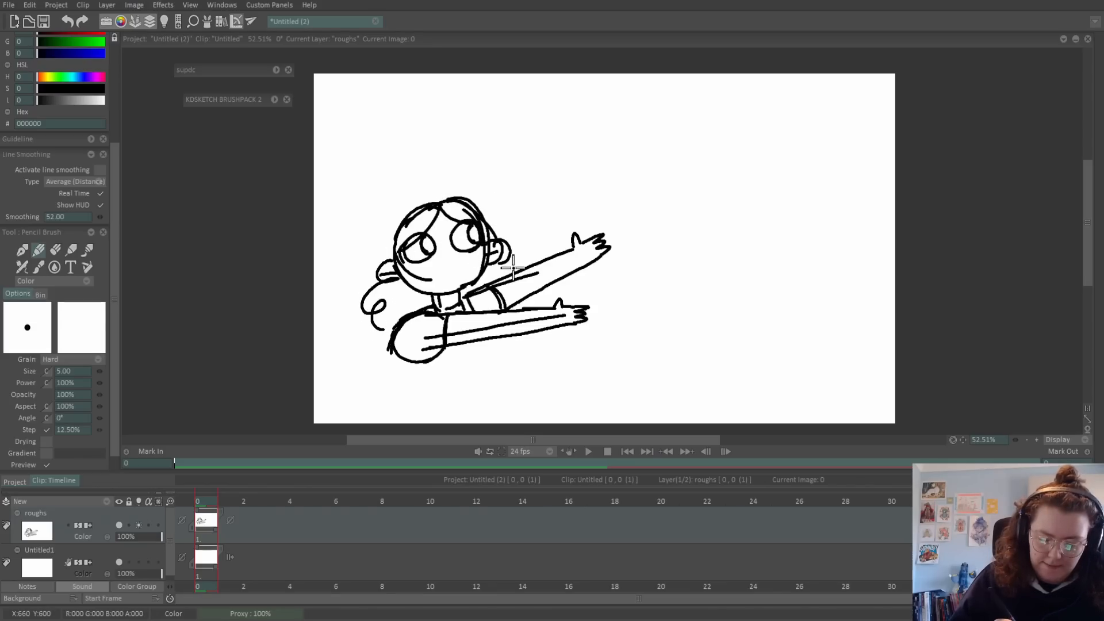
Draw both sides of the leaning torso down to the canvas's lower edge and add a small curved mark on the face.
left_click_drag(391, 348, 403, 423)
left_click_drag(507, 268, 504, 275)
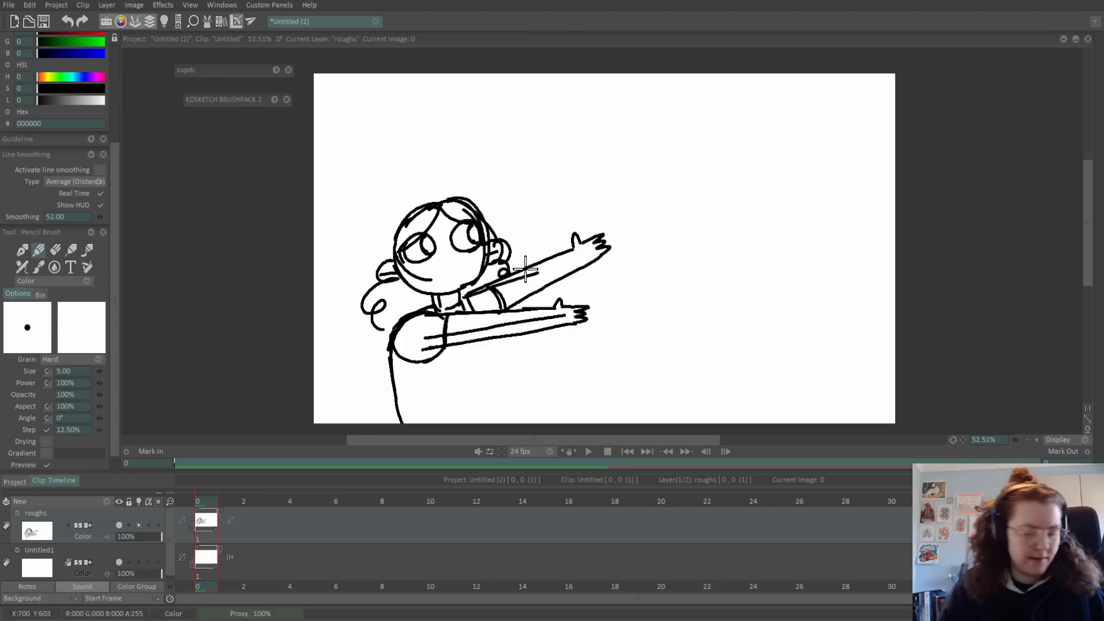
key("ctrl+z")
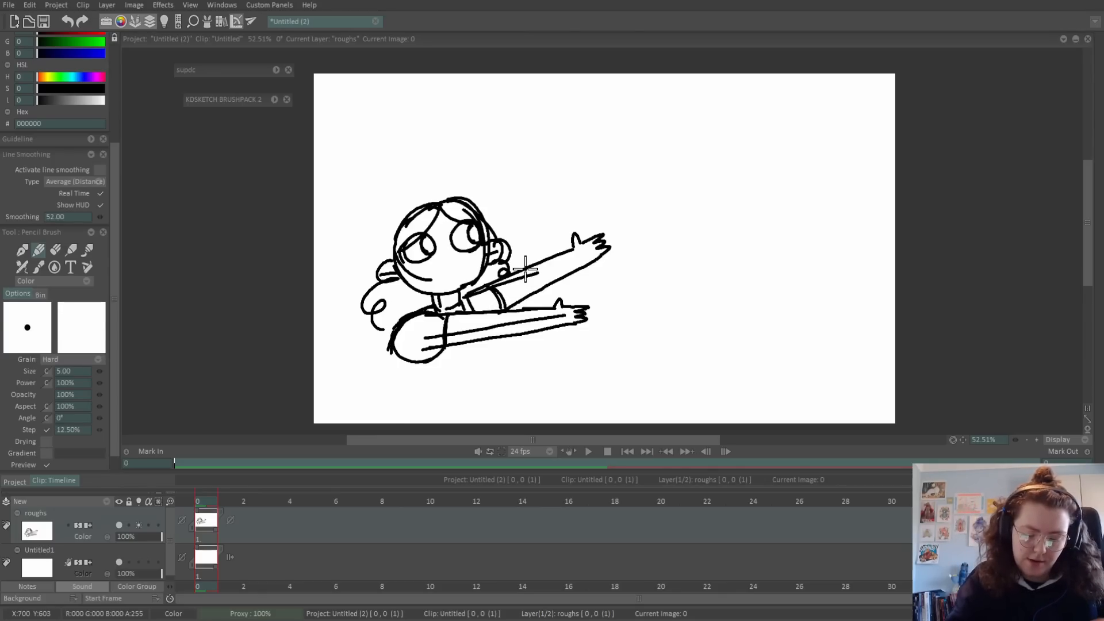
left_click_drag(394, 329, 421, 397)
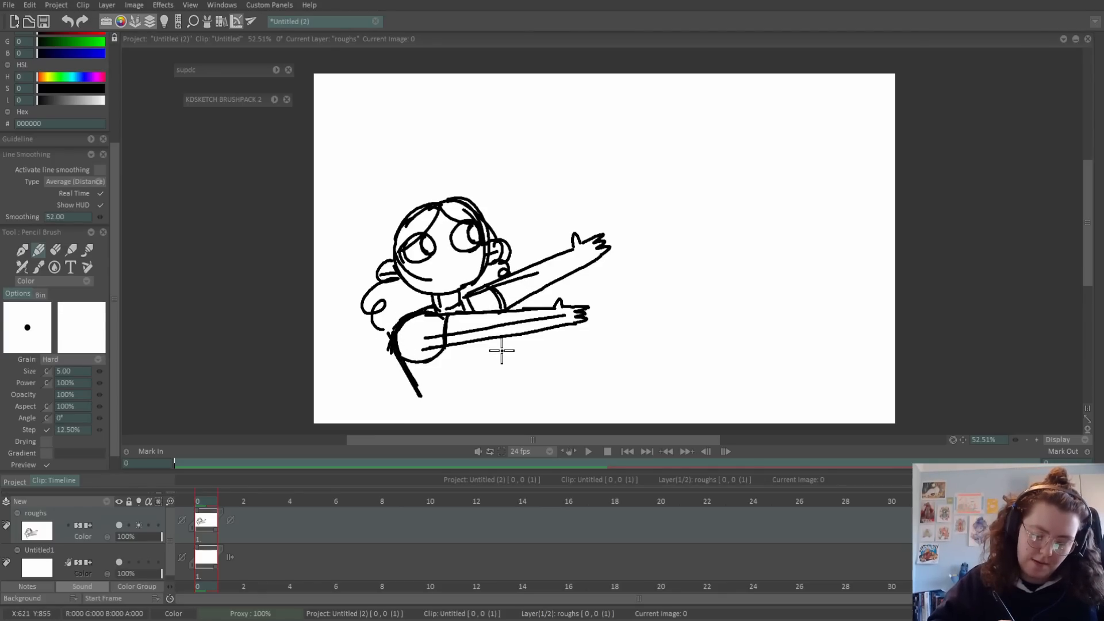
left_click_drag(496, 327, 535, 423)
left_click_drag(421, 396, 426, 423)
left_click_drag(440, 255, 449, 255)
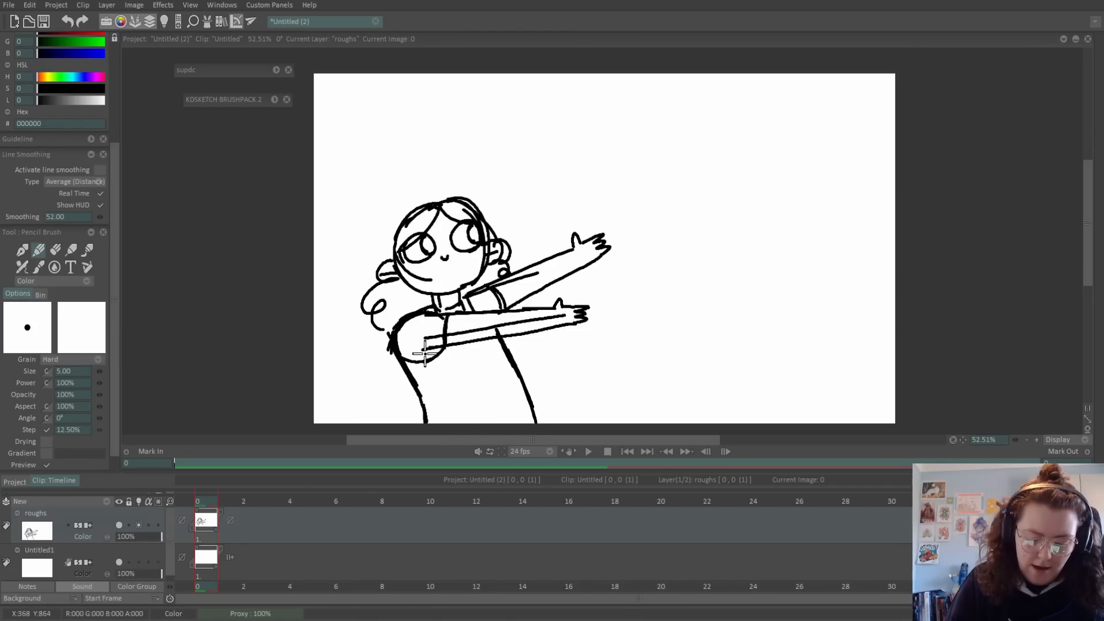
Strengthen the undersides of both outstretched arms and darken the fingers.
mouse_move(414, 352)
left_mouse_down()
mouse_move(574, 331)
mouse_move(588, 323)
mouse_move(570, 299)
left_mouse_up()
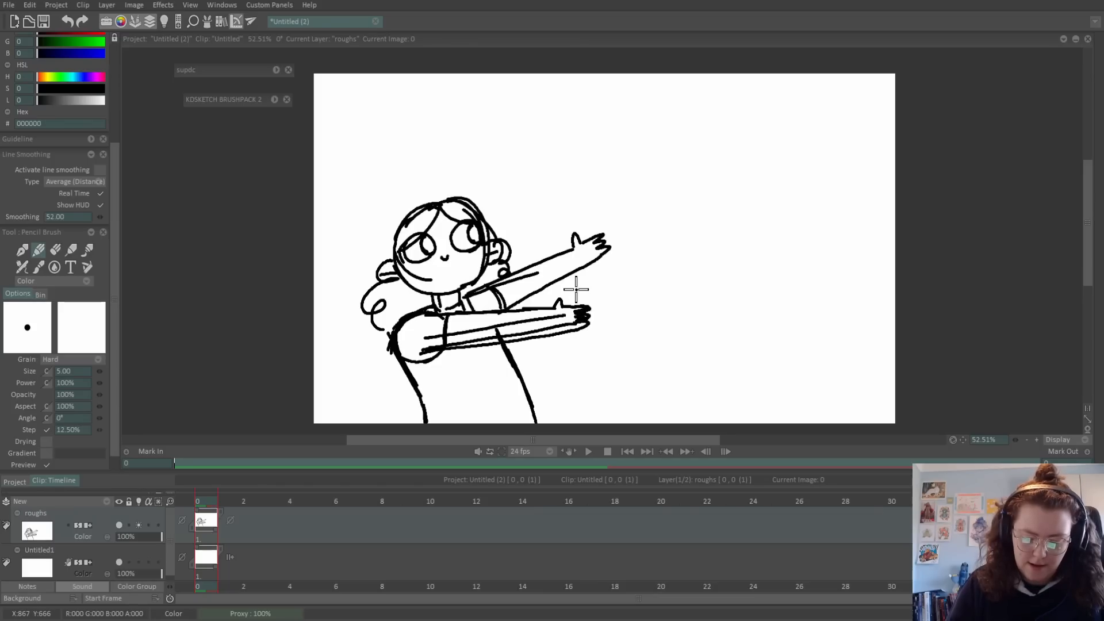
mouse_move(601, 256)
left_mouse_down()
mouse_move(515, 313)
mouse_move(500, 307)
left_mouse_up()
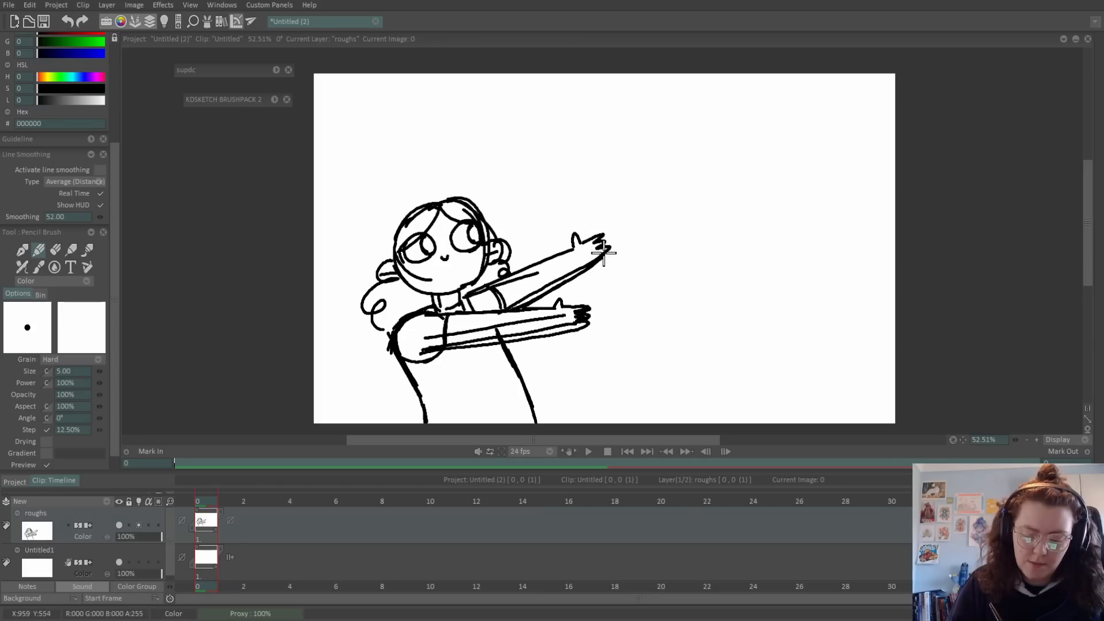
left_click_drag(604, 238, 563, 248)
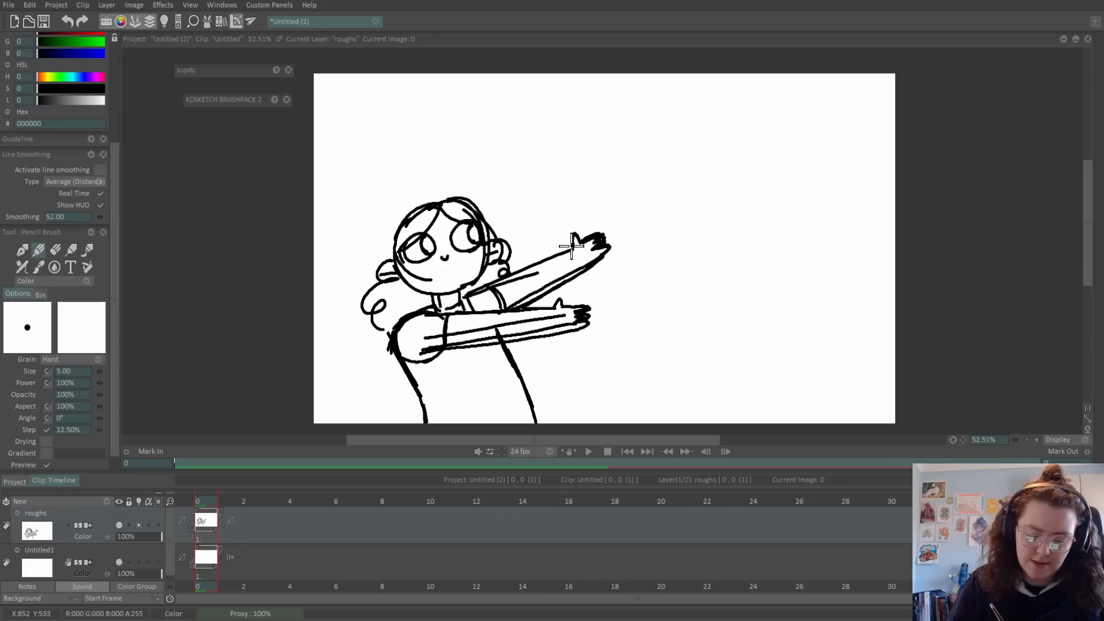
Shift the reaching pose to frame 1 on the roughs layer and go to the empty frame 0.
left_click_drag(207, 521, 232, 514)
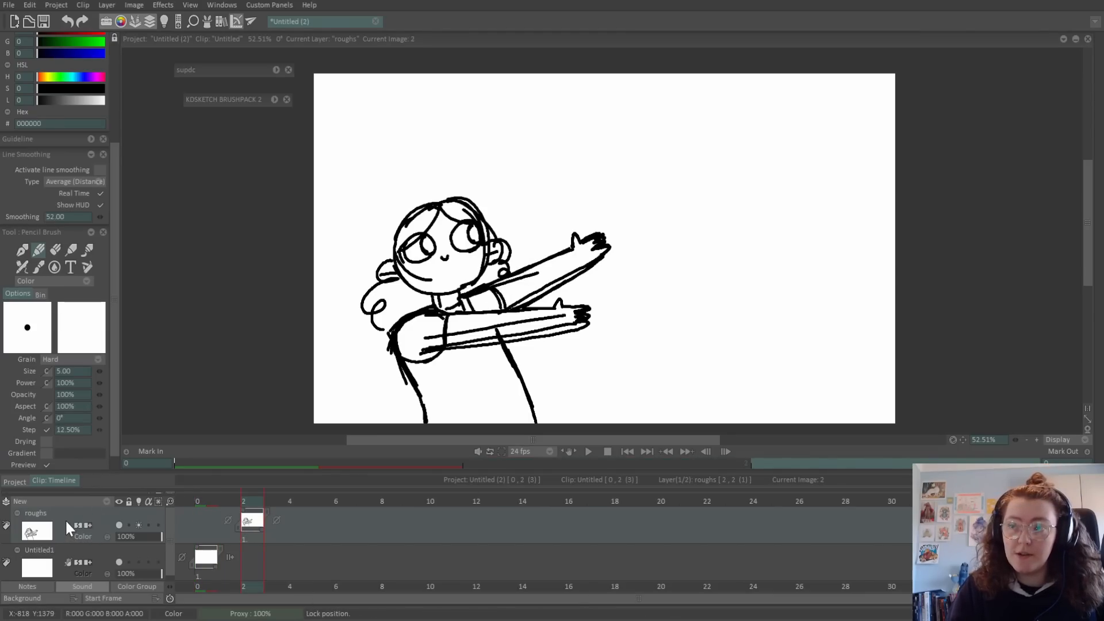
mouse_move(244, 526)
left_mouse_down()
mouse_move(316, 519)
mouse_move(232, 526)
mouse_move(72, 513)
mouse_move(68, 522)
mouse_move(249, 525)
mouse_move(228, 522)
left_mouse_up()
left_click(211, 501)
Draw the top of a head with parted hair and dark-pupilled eyes peeking over the canvas's lower edge.
mouse_move(352, 415)
left_mouse_down()
mouse_move(442, 387)
mouse_move(456, 414)
mouse_move(437, 386)
mouse_move(359, 429)
left_mouse_up()
mouse_move(415, 390)
left_mouse_down()
mouse_move(458, 419)
mouse_move(348, 423)
left_mouse_up()
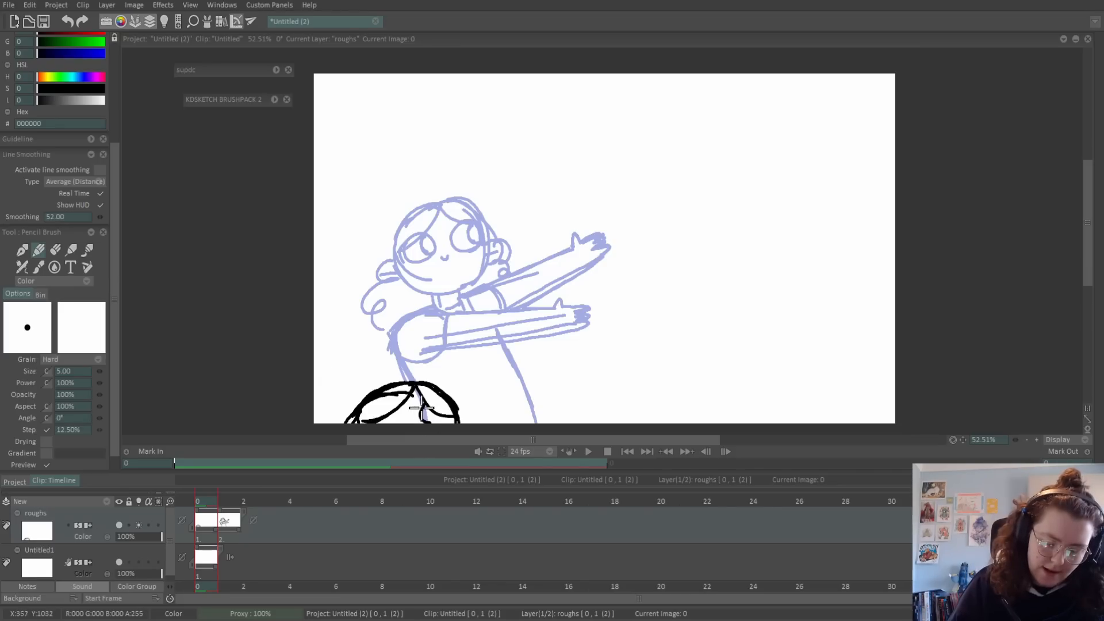
mouse_move(421, 414)
left_mouse_down()
mouse_move(452, 413)
mouse_move(438, 425)
mouse_move(452, 413)
mouse_move(401, 403)
mouse_move(393, 419)
mouse_move(399, 400)
mouse_move(379, 426)
left_mouse_up()
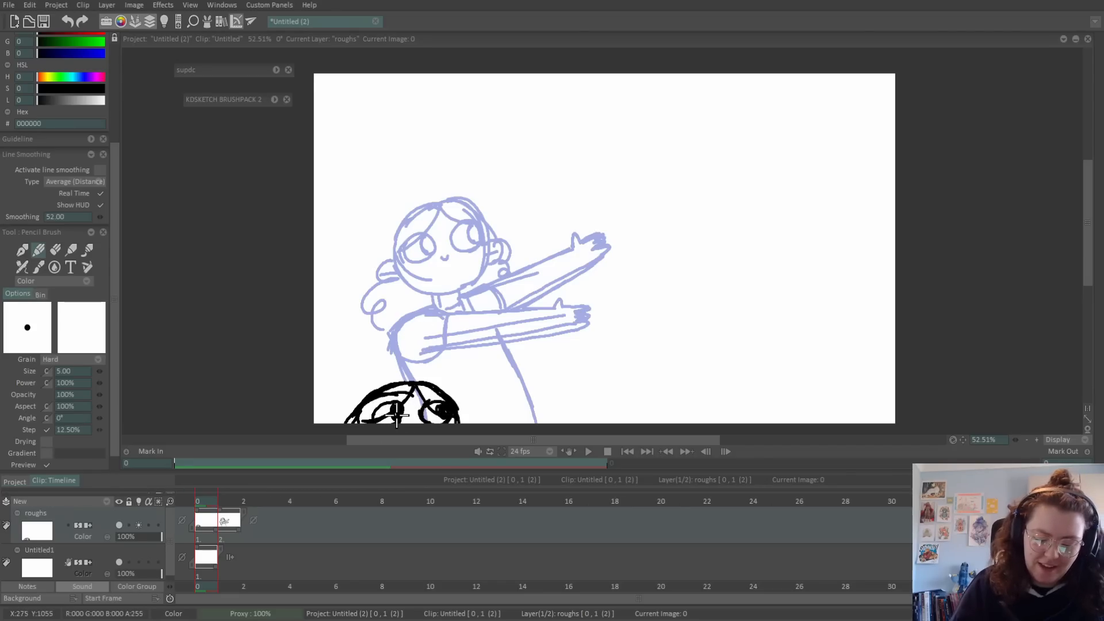
Insert a new drawing between the two poses and sketch an upright figure's head, ears, neck, shoulders and torso sides.
key("Return")
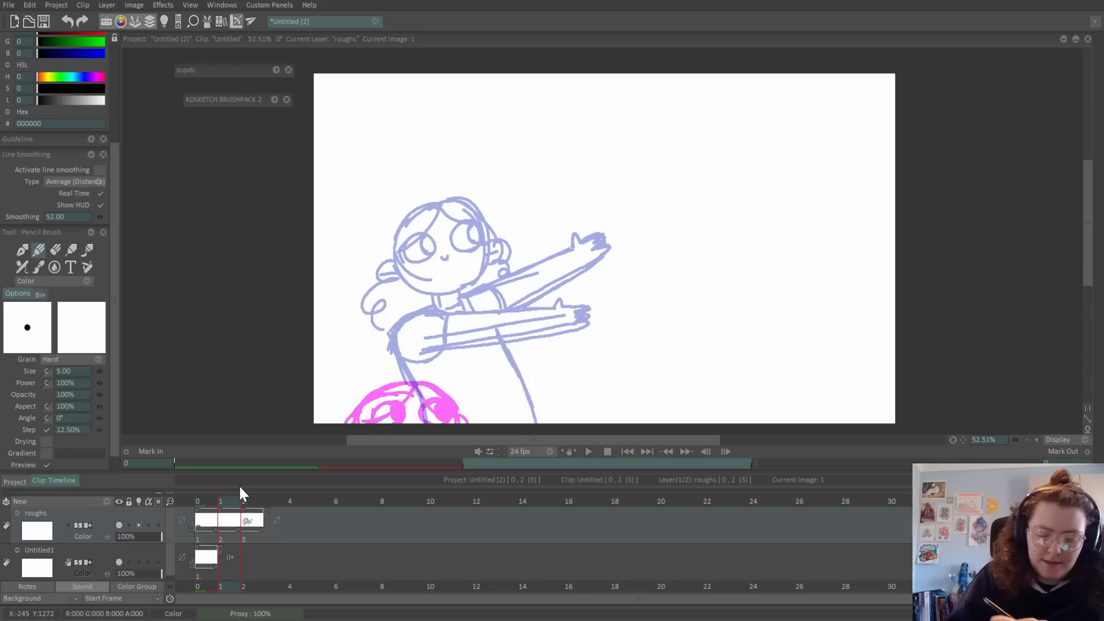
mouse_move(371, 230)
left_mouse_down()
mouse_move(382, 263)
mouse_move(411, 193)
mouse_move(463, 238)
mouse_move(464, 266)
mouse_move(442, 282)
mouse_move(422, 181)
mouse_move(374, 239)
mouse_move(372, 256)
mouse_move(411, 275)
left_mouse_up()
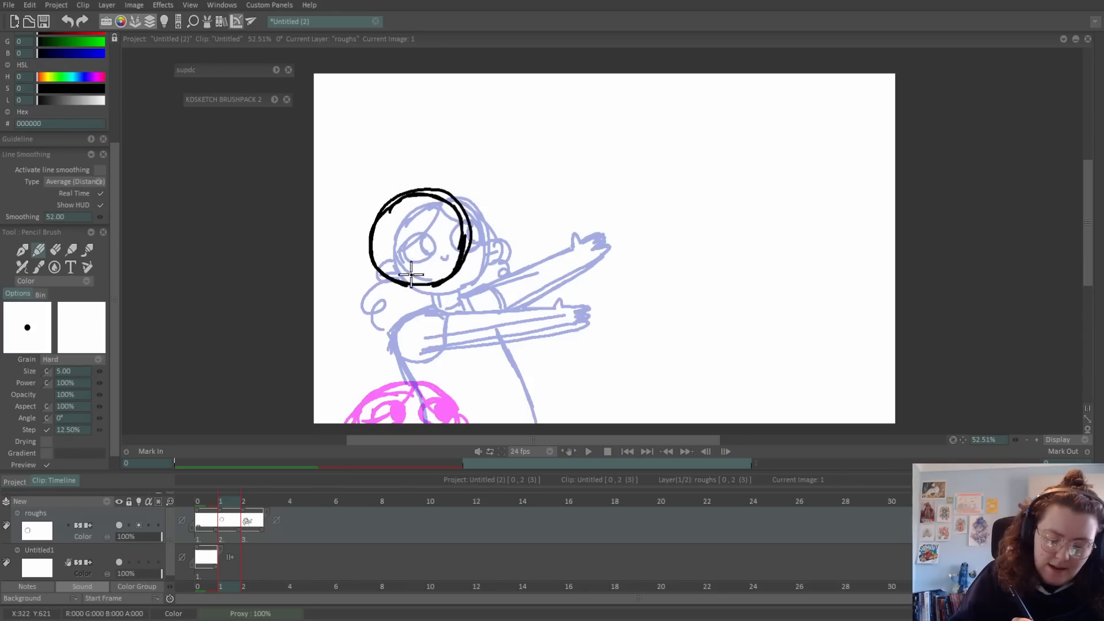
mouse_move(463, 237)
left_mouse_down()
mouse_move(483, 253)
mouse_move(469, 239)
left_mouse_up()
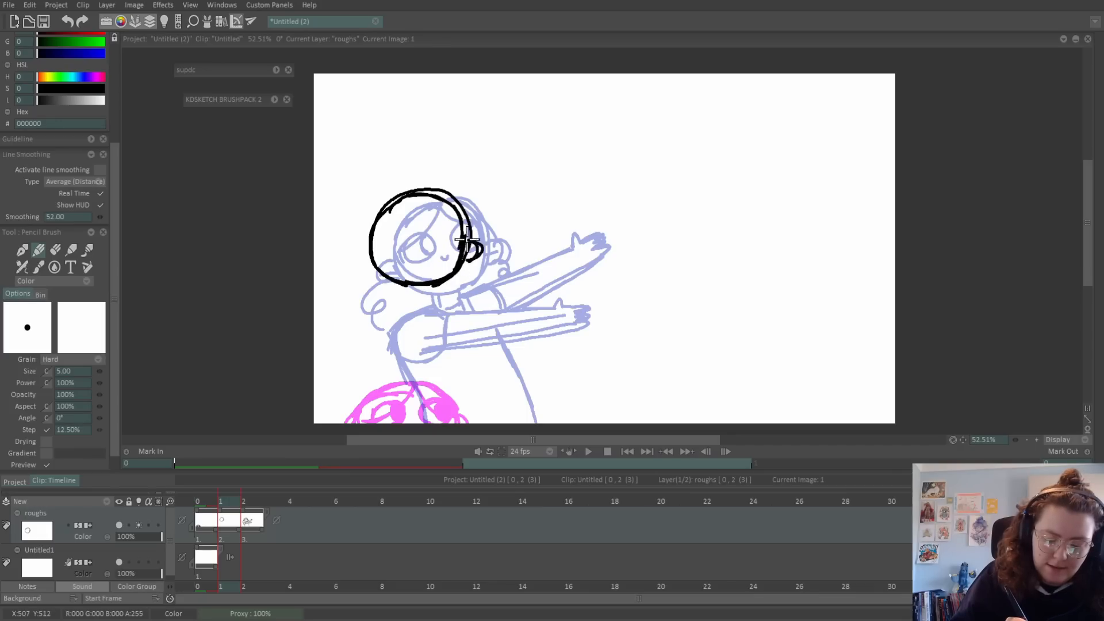
mouse_move(368, 248)
left_mouse_down()
mouse_move(357, 258)
mouse_move(416, 302)
mouse_move(434, 305)
mouse_move(438, 287)
mouse_move(382, 313)
mouse_move(370, 345)
mouse_move(372, 423)
left_mouse_up()
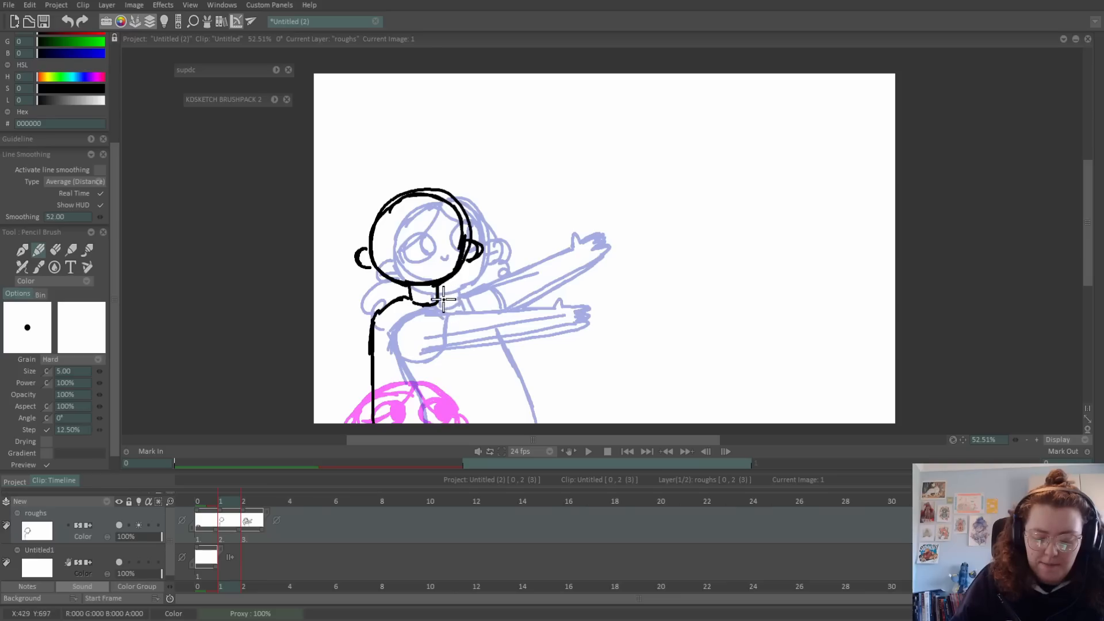
mouse_move(443, 299)
left_mouse_down()
mouse_move(467, 308)
mouse_move(476, 403)
left_mouse_up()
left_click_drag(476, 331, 482, 425)
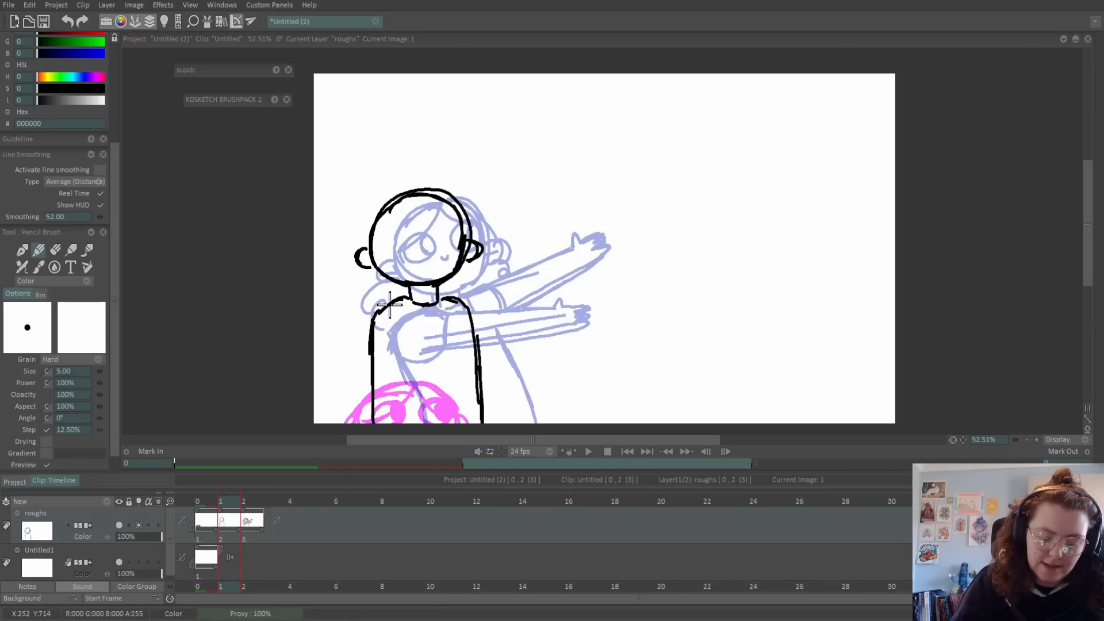
Draw the upright figure's arms hanging straight down, with sleeve hems and a square neckline.
left_click_drag(377, 315, 366, 423)
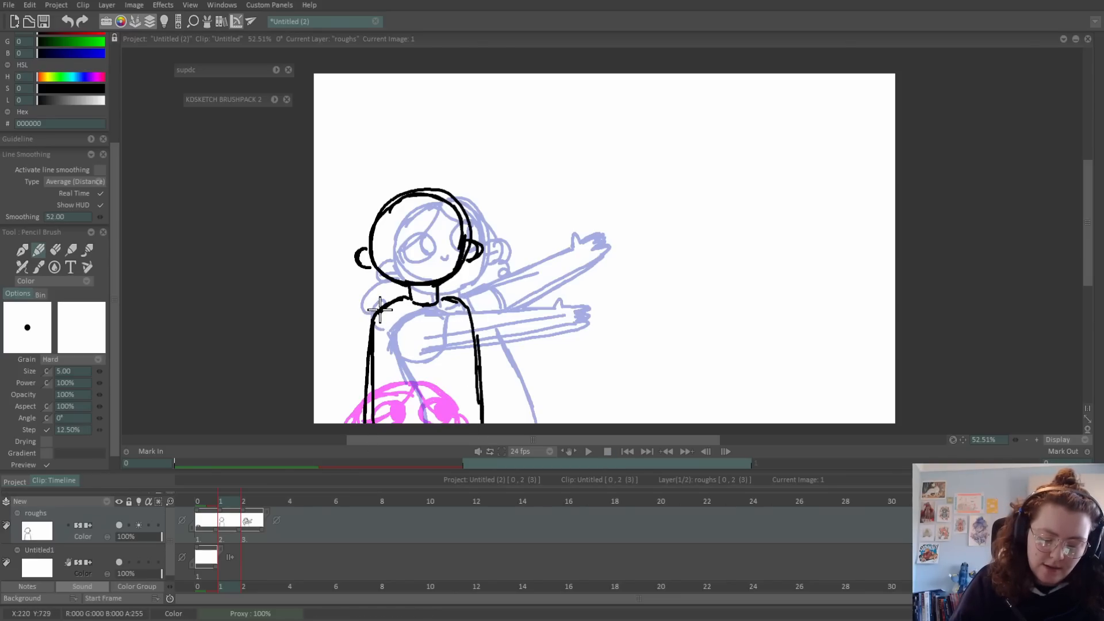
mouse_move(380, 311)
left_mouse_down()
mouse_move(392, 340)
mouse_move(392, 423)
mouse_move(392, 389)
left_mouse_up()
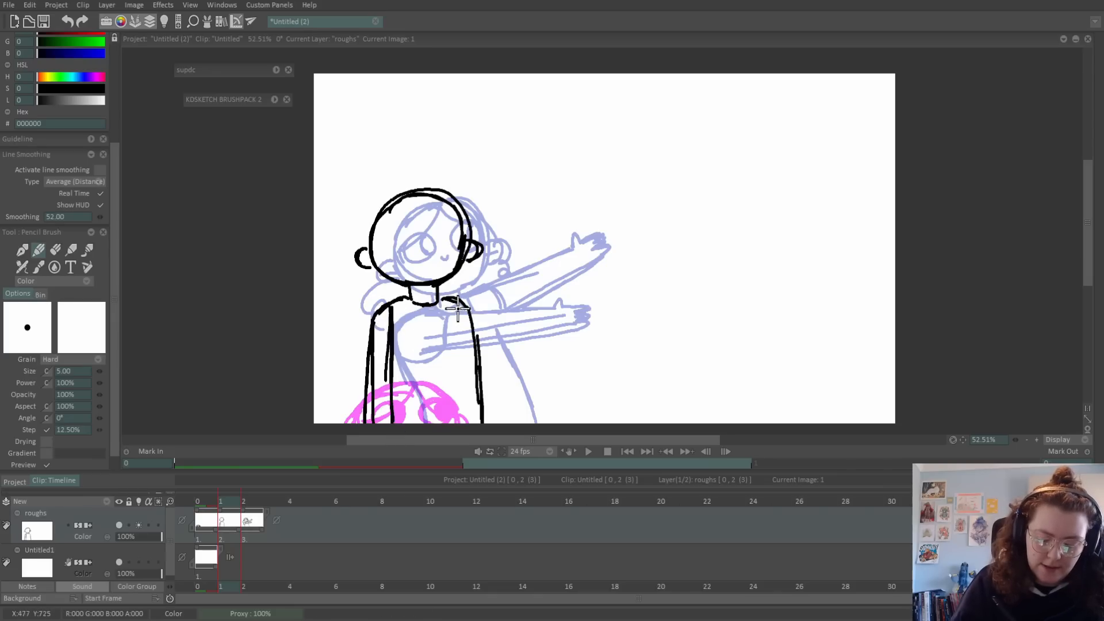
left_click_drag(455, 299, 463, 433)
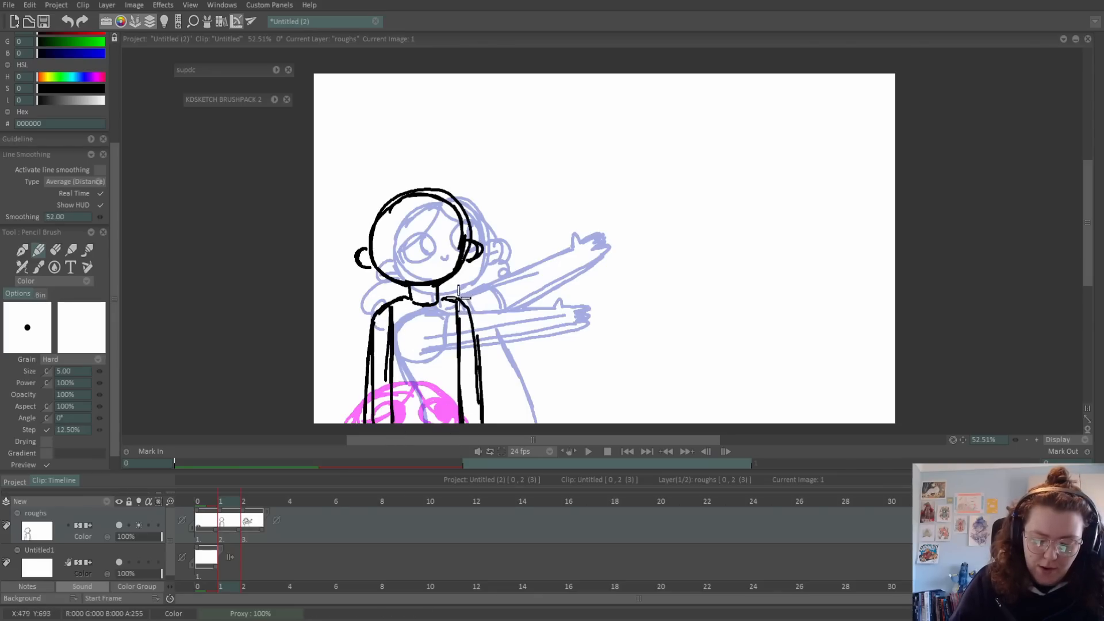
left_click_drag(458, 298, 485, 423)
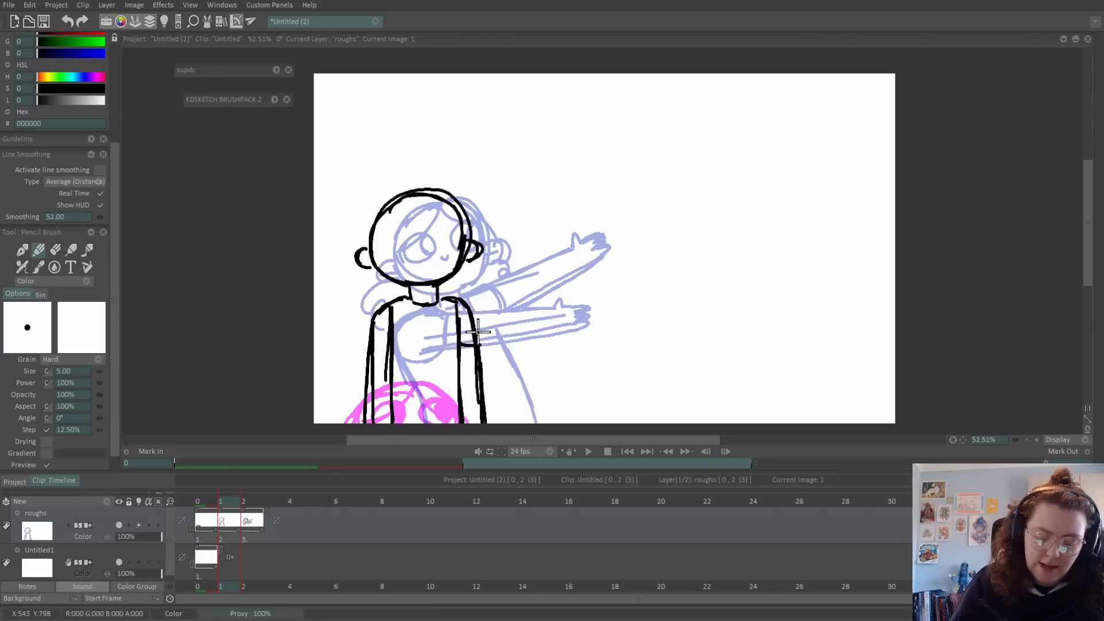
left_click_drag(373, 355, 389, 356)
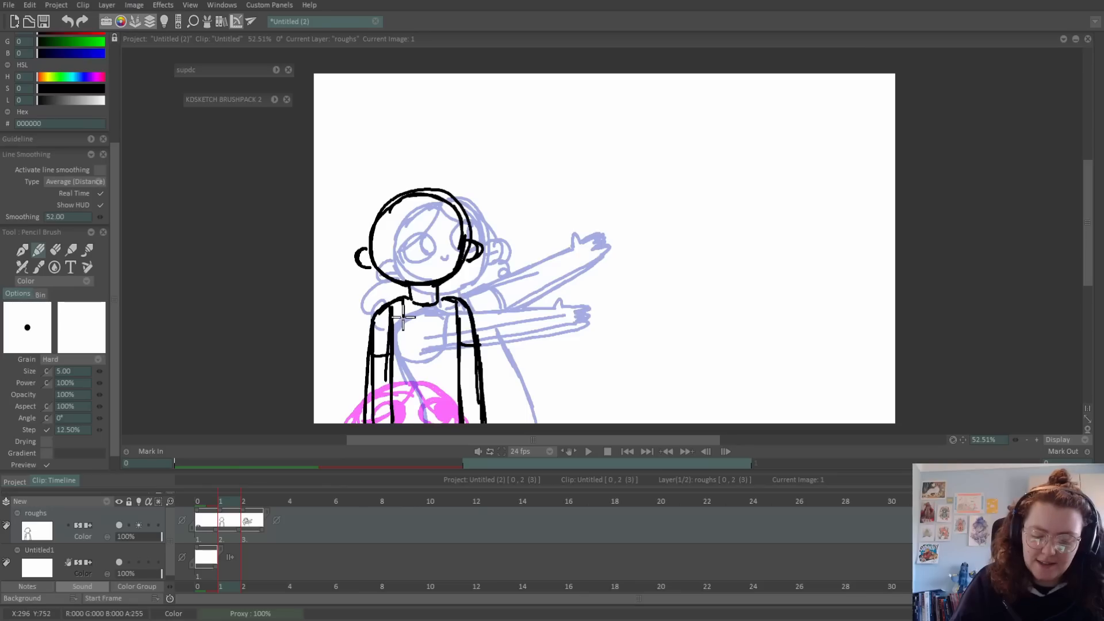
mouse_move(403, 318)
left_mouse_down()
mouse_move(406, 340)
mouse_move(440, 339)
mouse_move(446, 294)
mouse_move(447, 333)
left_mouse_up()
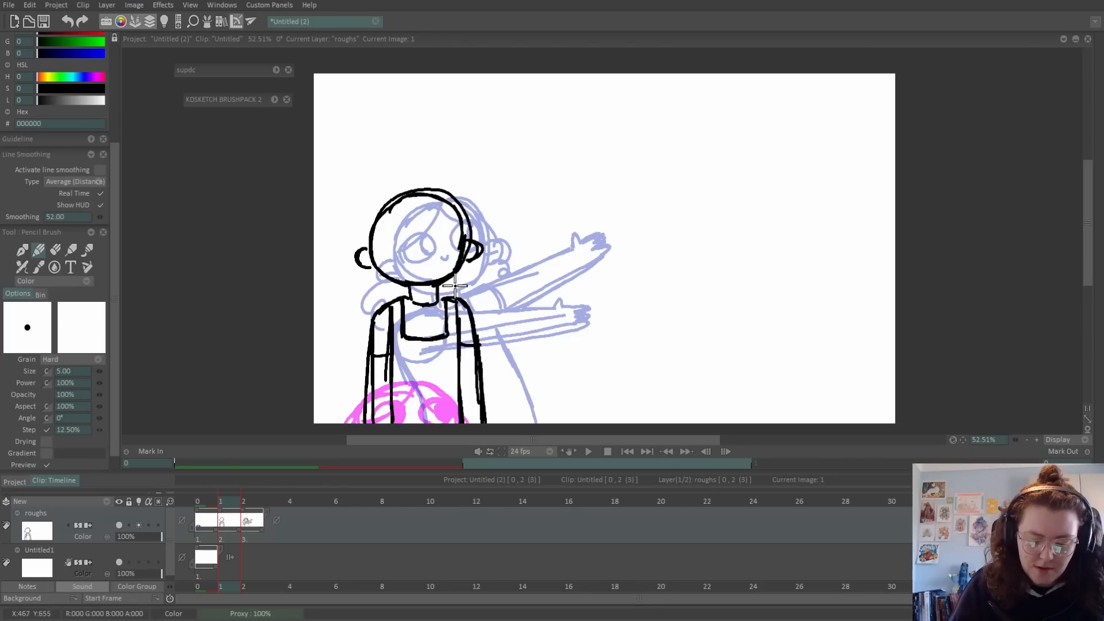
Add curly hair on both sides of the upright figure's head, a centre-parted fringe and large round eyes.
mouse_move(464, 262)
left_mouse_down()
mouse_move(495, 294)
mouse_move(488, 322)
left_mouse_up()
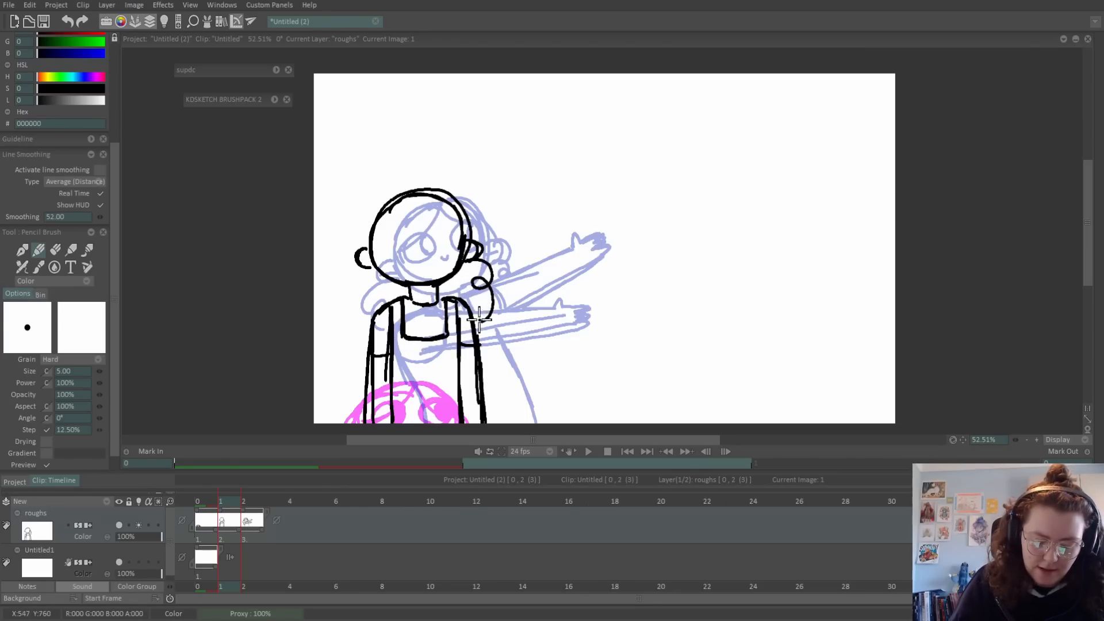
mouse_move(368, 253)
left_mouse_down()
mouse_move(356, 285)
mouse_move(374, 322)
left_mouse_up()
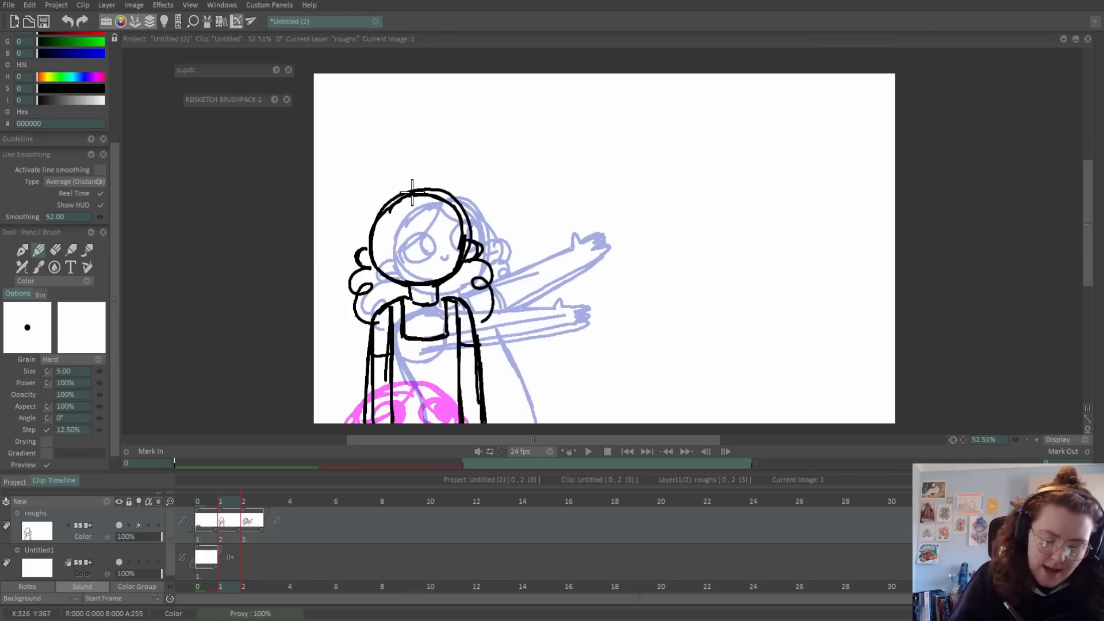
mouse_move(413, 197)
left_mouse_down()
mouse_move(378, 232)
mouse_move(458, 226)
mouse_move(440, 217)
mouse_move(431, 233)
left_mouse_up()
mouse_move(411, 233)
left_mouse_down()
mouse_move(394, 221)
mouse_move(378, 233)
left_mouse_up()
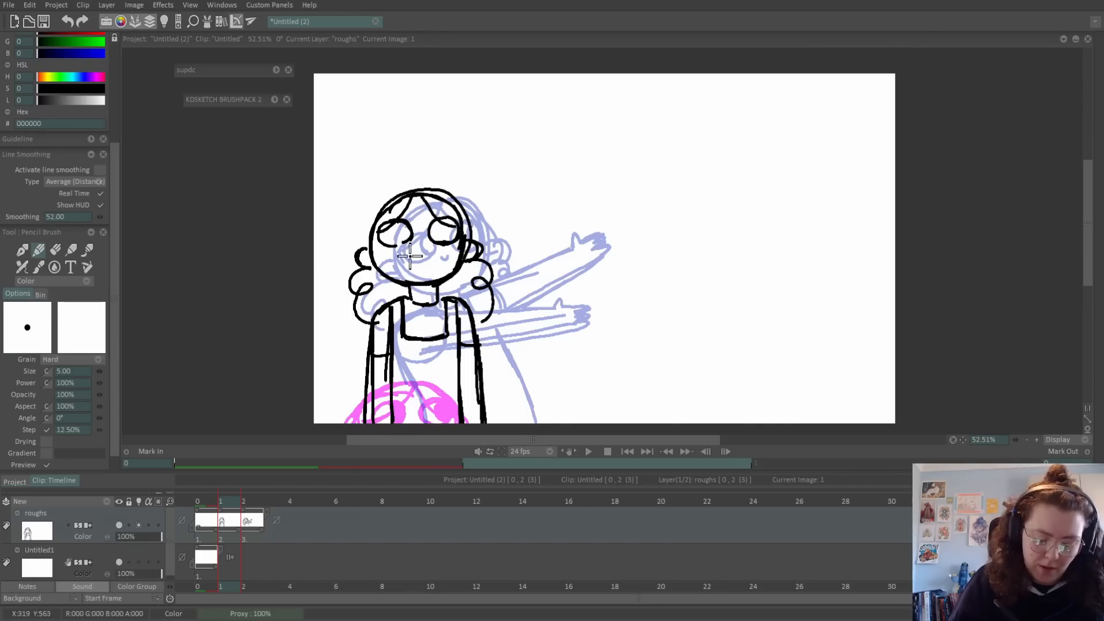
Add a second peeking-head drawing with centred pupils after the first, and fill in the upright figure's pupils.
left_click(208, 521)
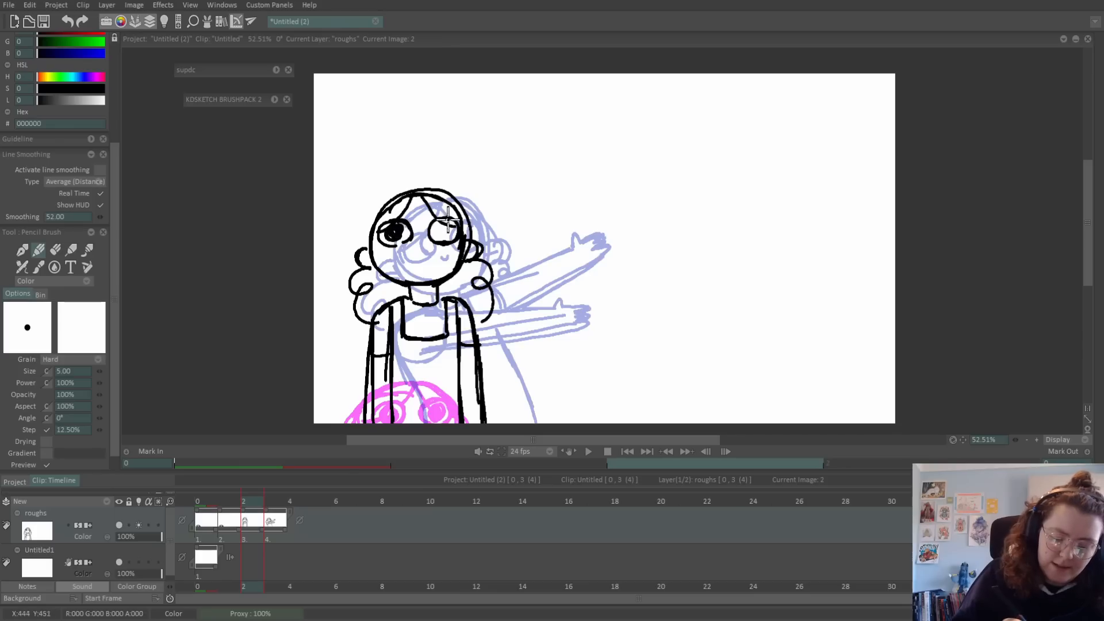
left_click_drag(448, 220, 443, 245)
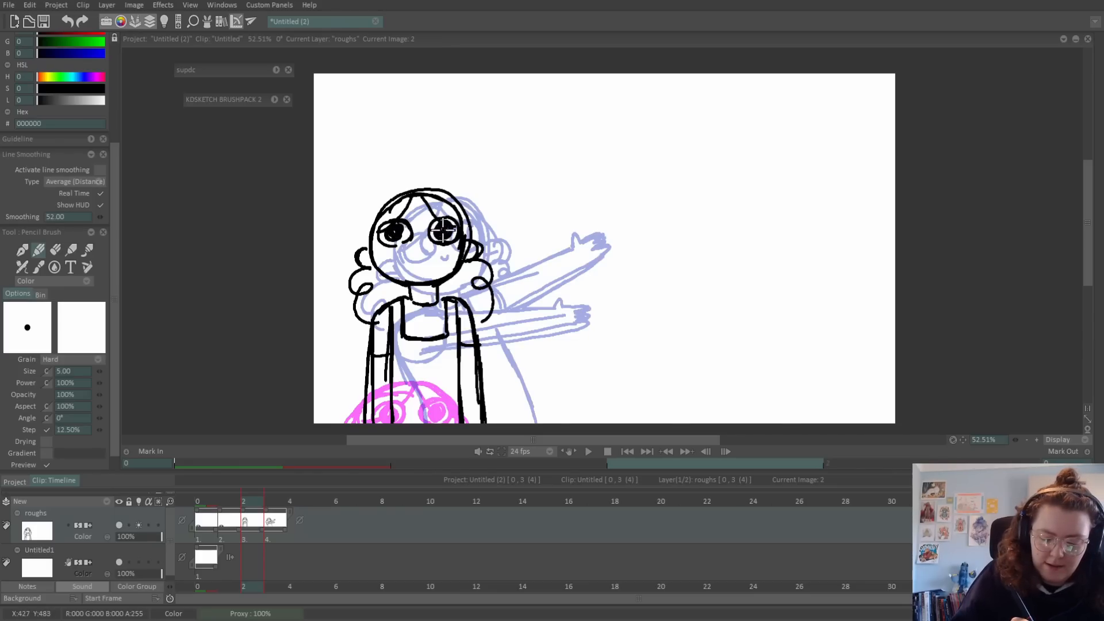
left_click_drag(267, 505, 239, 505)
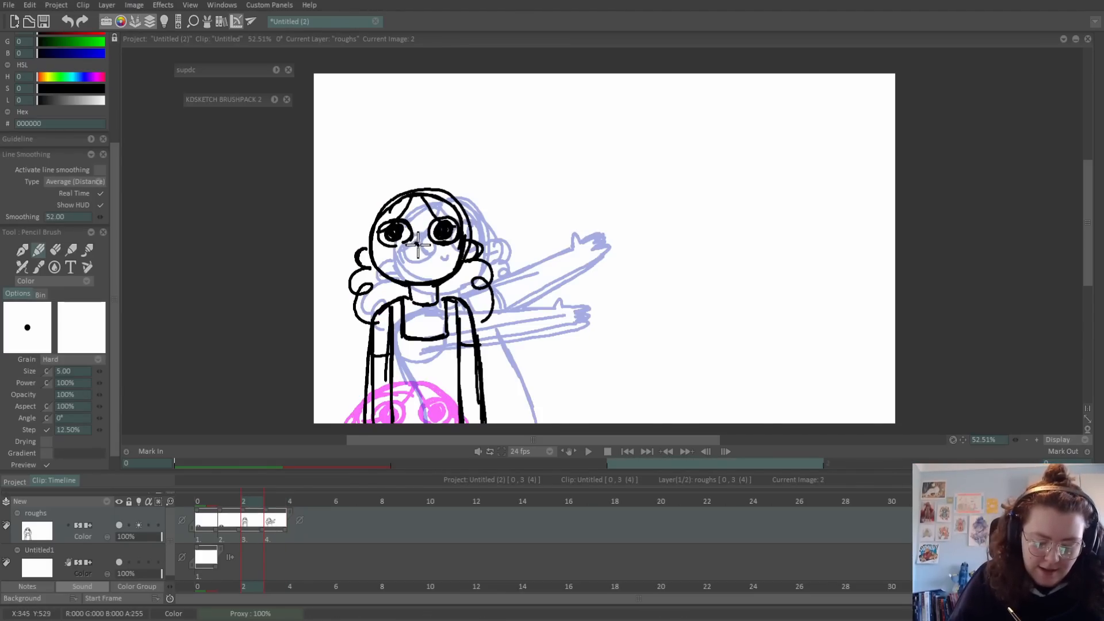
Draw a small pointed mouth on the upright figure and try holding that drawing for two frames.
left_click_drag(414, 240, 424, 240)
mouse_move(261, 526)
left_mouse_down()
mouse_move(283, 527)
mouse_move(276, 505)
mouse_move(253, 505)
left_mouse_up()
left_click(298, 506)
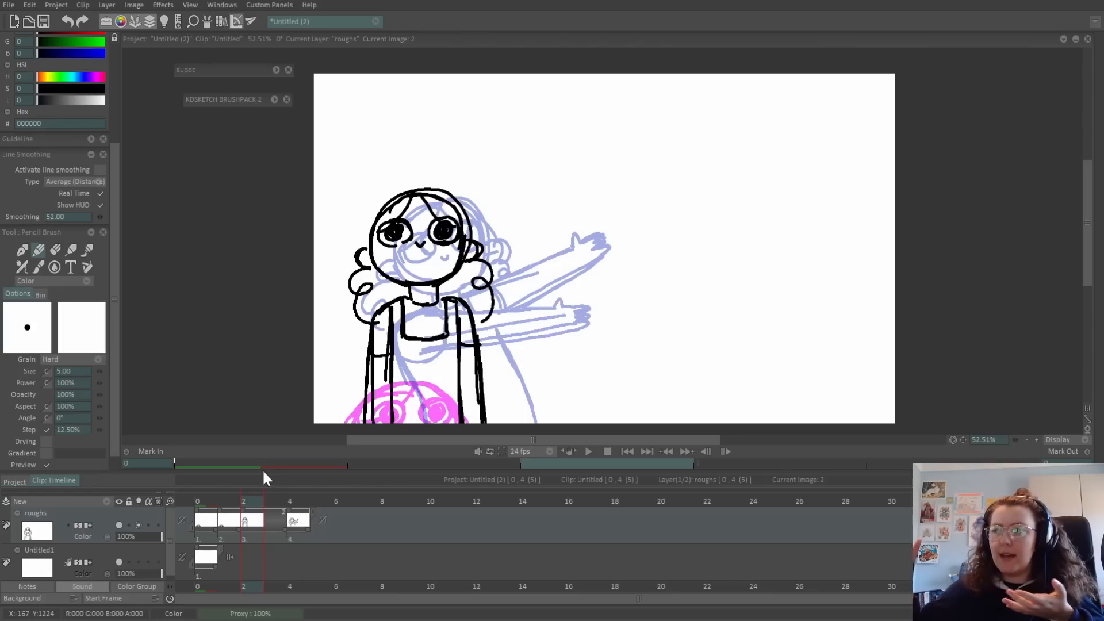
mouse_move(288, 521)
left_mouse_down()
mouse_move(189, 538)
mouse_move(279, 540)
mouse_move(194, 544)
mouse_move(271, 538)
mouse_move(188, 554)
left_mouse_up()
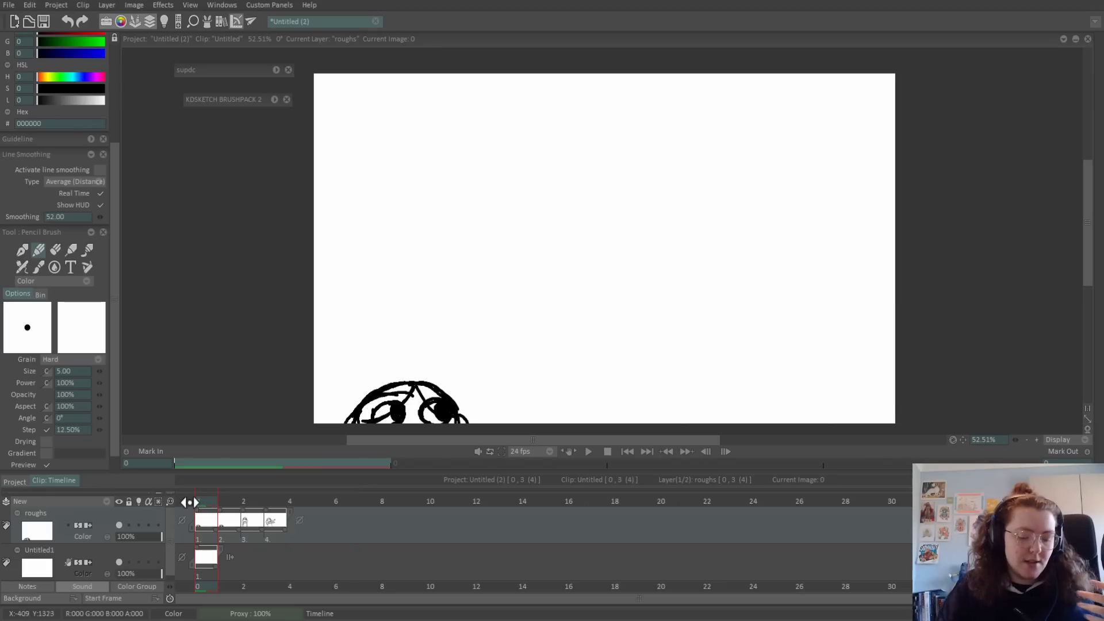
Scrub back and forth through the peeking, upright and reaching drawings with the onion skin hidden.
mouse_move(207, 501)
left_mouse_down()
mouse_move(271, 501)
mouse_move(208, 517)
mouse_move(253, 517)
left_mouse_up()
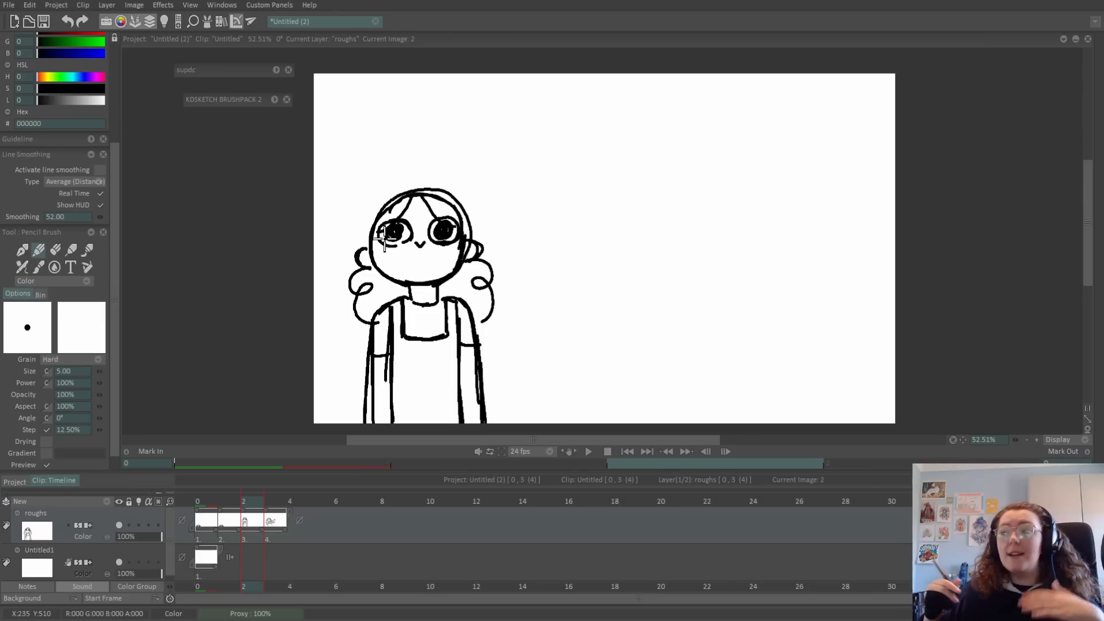
mouse_move(254, 515)
left_mouse_down()
mouse_move(264, 502)
mouse_move(271, 510)
mouse_move(253, 513)
left_mouse_up()
mouse_move(281, 520)
left_mouse_down()
mouse_move(248, 519)
mouse_move(265, 522)
left_mouse_up()
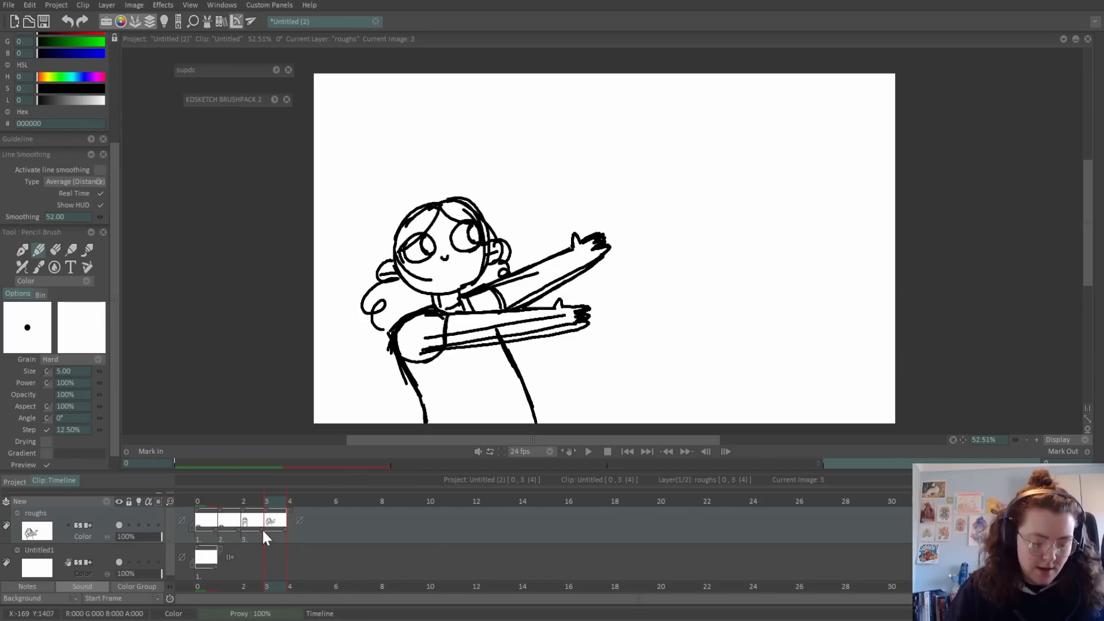
key("Left")
key("Left")
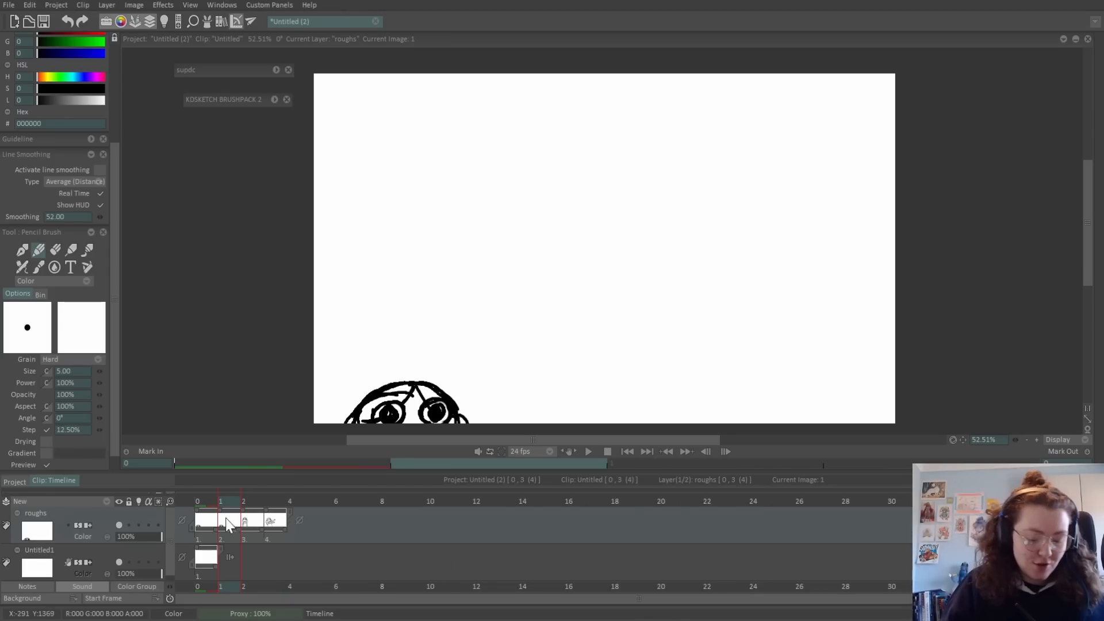
In a new drawing between the second peeking head and the upright pose, sketch a tall stretched head oval with elongated eyes and pupils.
left_click_drag(229, 524, 293, 524)
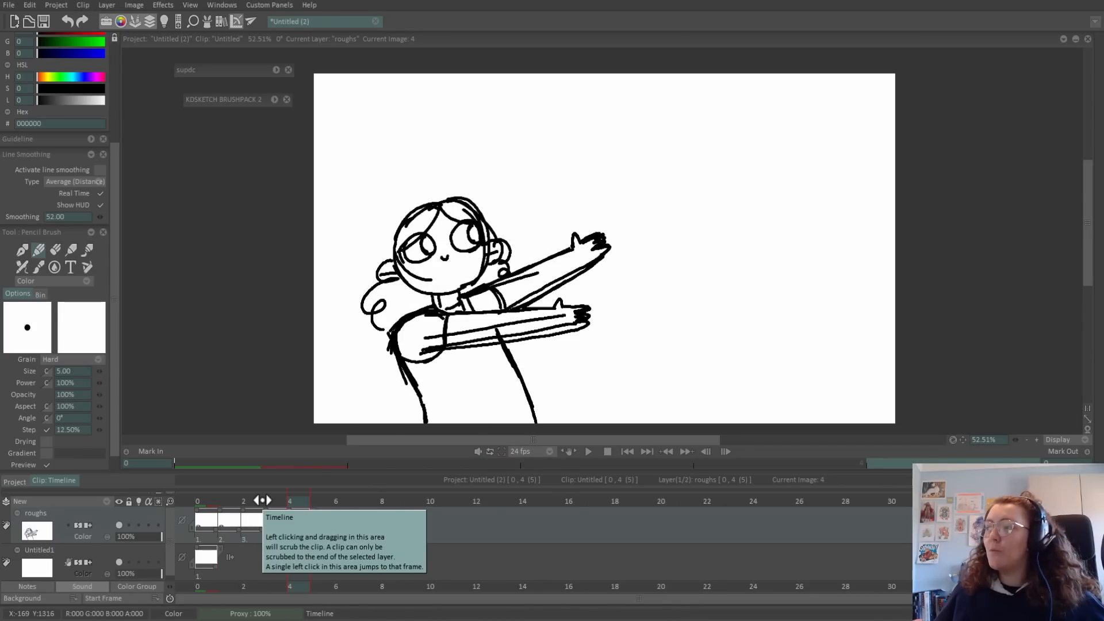
left_click(262, 500)
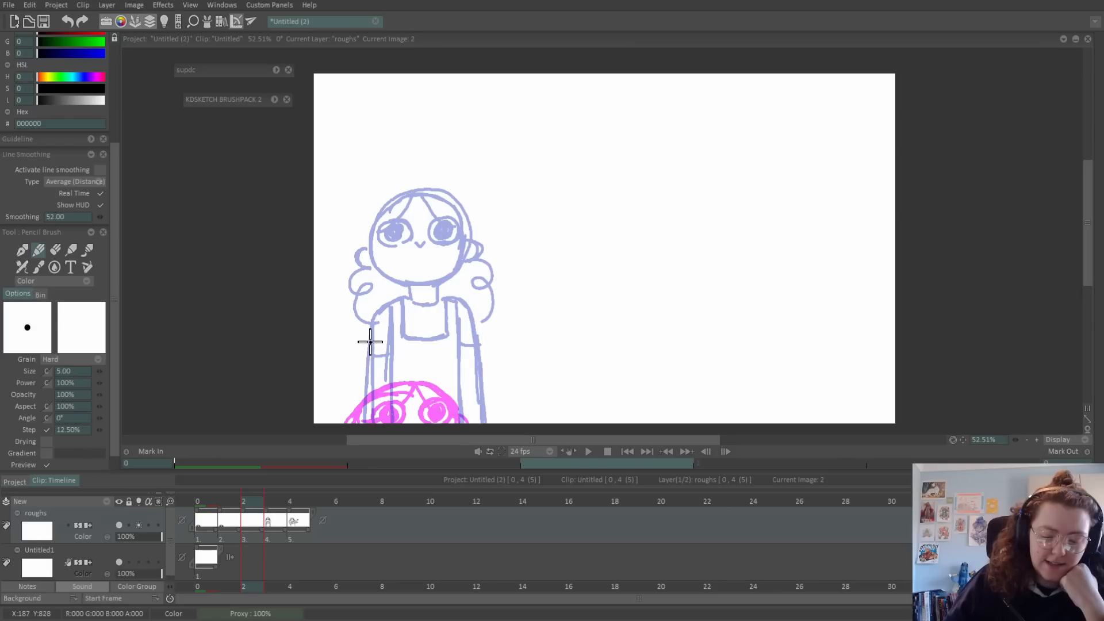
mouse_move(370, 340)
left_mouse_down()
mouse_move(395, 251)
mouse_move(371, 326)
mouse_move(379, 278)
mouse_move(436, 233)
mouse_move(447, 242)
mouse_move(464, 344)
mouse_move(385, 376)
mouse_move(398, 396)
mouse_move(455, 387)
mouse_move(464, 348)
mouse_move(458, 377)
left_mouse_up()
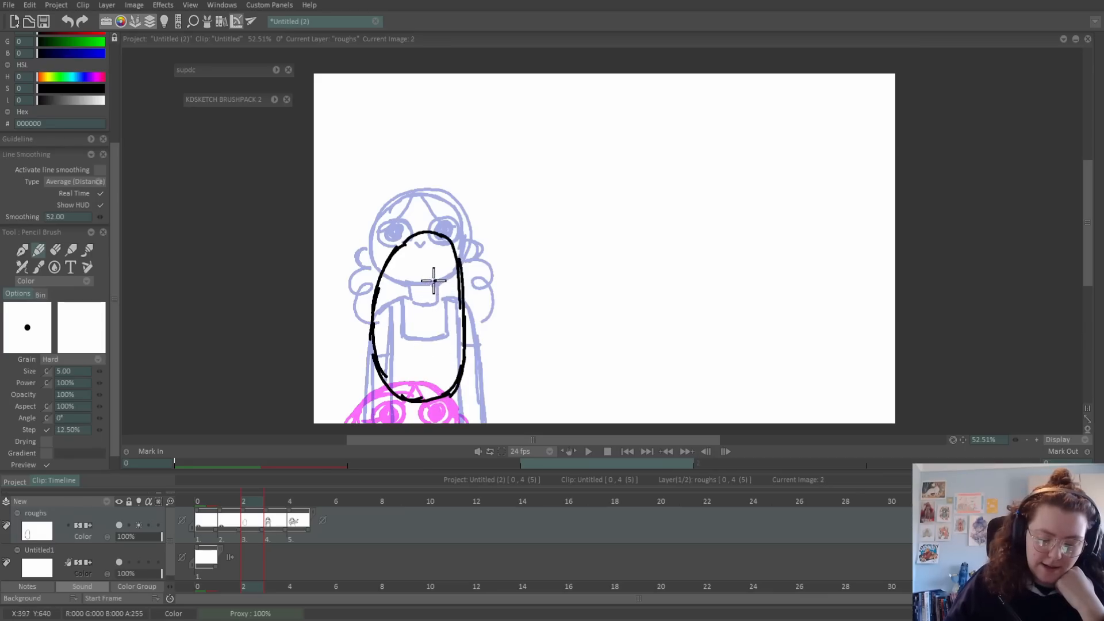
mouse_move(435, 281)
left_mouse_down()
mouse_move(431, 344)
mouse_move(457, 332)
mouse_move(440, 282)
mouse_move(452, 291)
mouse_move(456, 336)
left_mouse_up()
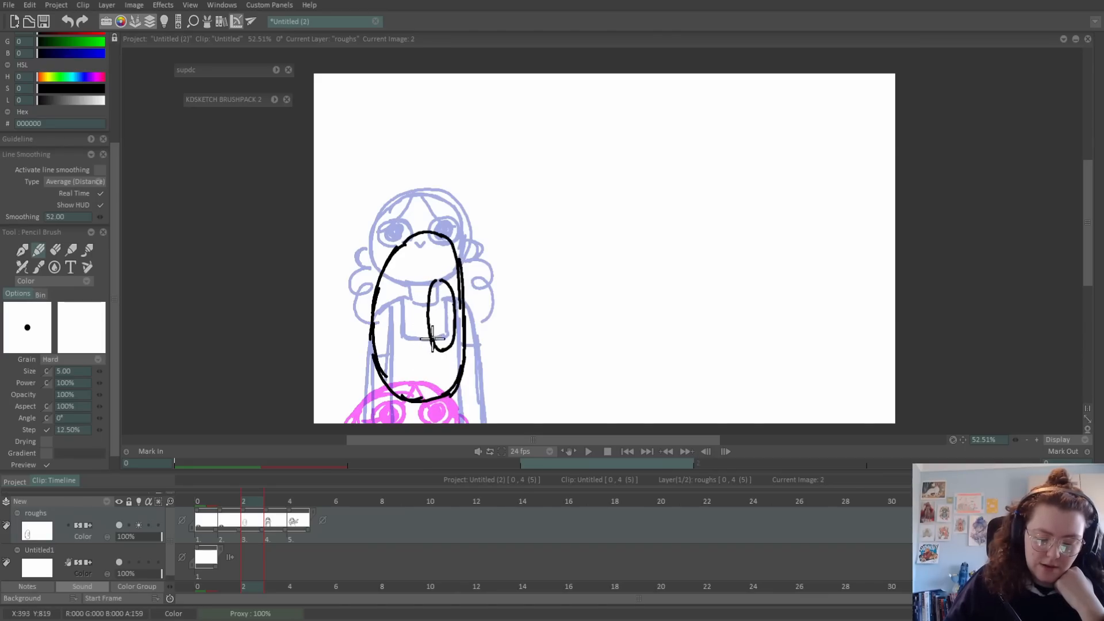
left_click_drag(433, 297, 447, 339)
left_click_drag(397, 282, 402, 302)
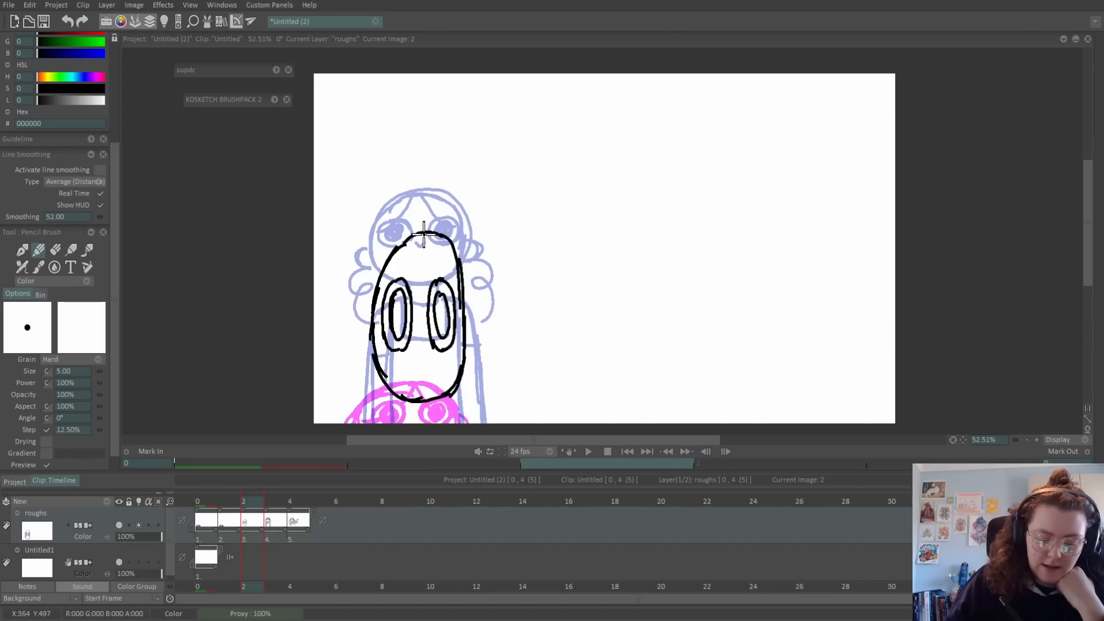
Add a centre-parted fringe, long ears, a small nose and a neck to the stretched head, and review it against the upright pose.
left_click_drag(426, 233, 414, 283)
mouse_move(426, 233)
left_mouse_down()
mouse_move(424, 256)
mouse_move(442, 279)
left_mouse_up()
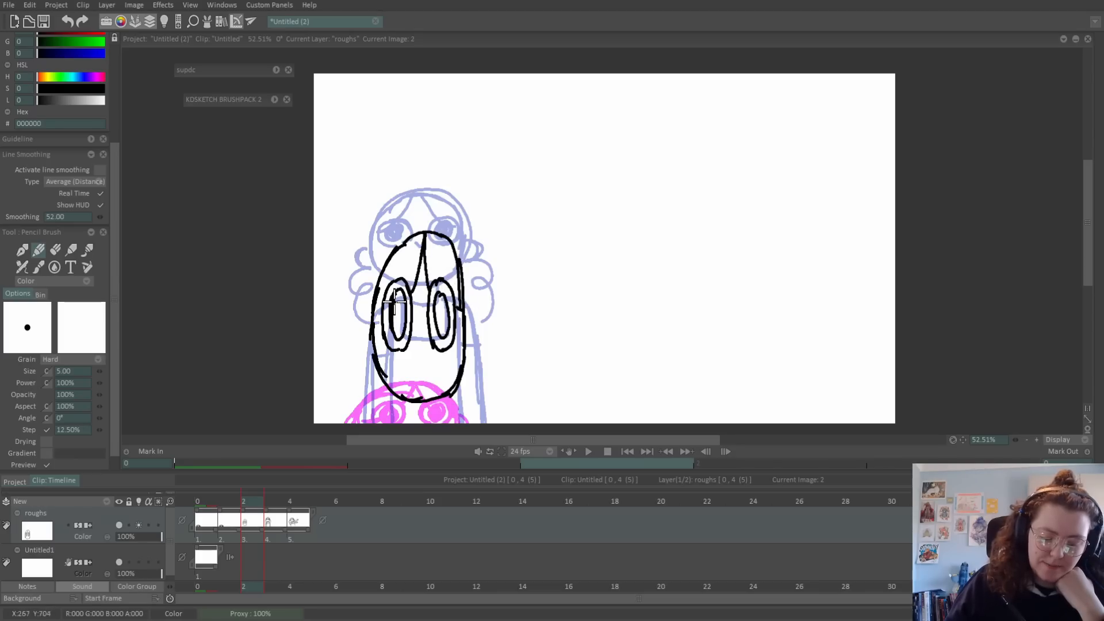
mouse_move(374, 320)
left_mouse_down()
mouse_move(360, 353)
mouse_move(380, 371)
left_mouse_up()
mouse_move(466, 318)
left_mouse_down()
mouse_move(473, 357)
mouse_move(427, 352)
left_mouse_up()
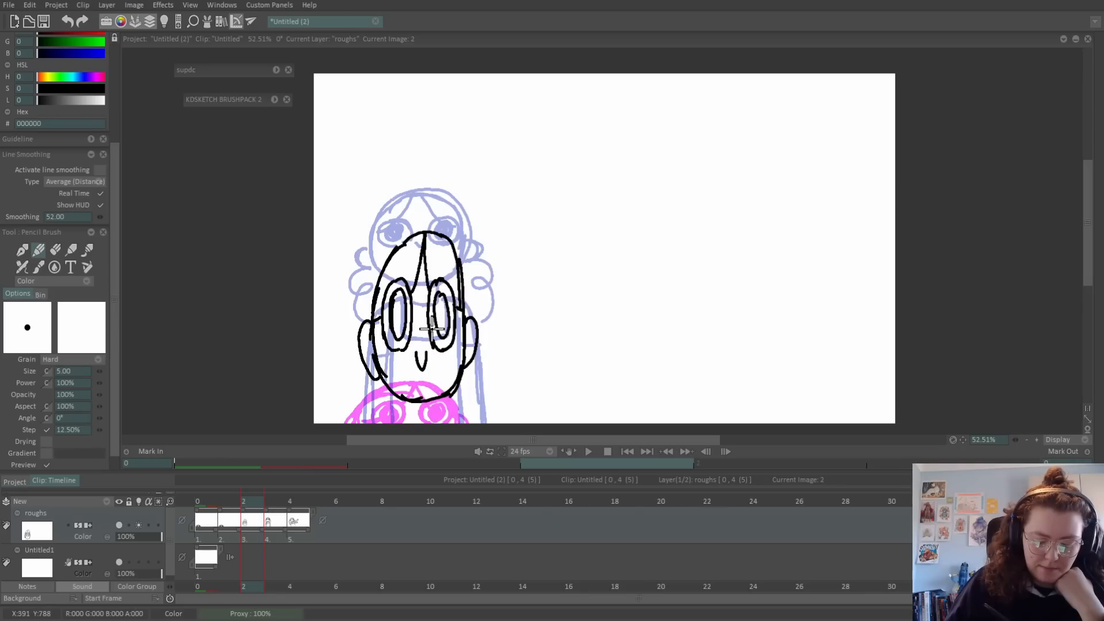
mouse_move(410, 391)
left_mouse_down()
mouse_move(422, 425)
mouse_move(432, 396)
mouse_move(431, 426)
left_mouse_up()
mouse_move(253, 515)
left_mouse_down()
mouse_move(241, 511)
mouse_move(276, 513)
mouse_move(217, 518)
mouse_move(278, 523)
mouse_move(247, 530)
mouse_move(288, 523)
mouse_move(227, 523)
mouse_move(279, 523)
mouse_move(219, 536)
mouse_move(278, 533)
mouse_move(218, 537)
mouse_move(276, 529)
mouse_move(247, 526)
mouse_move(226, 540)
mouse_move(276, 536)
mouse_move(225, 543)
mouse_move(293, 543)
mouse_move(270, 546)
left_mouse_up()
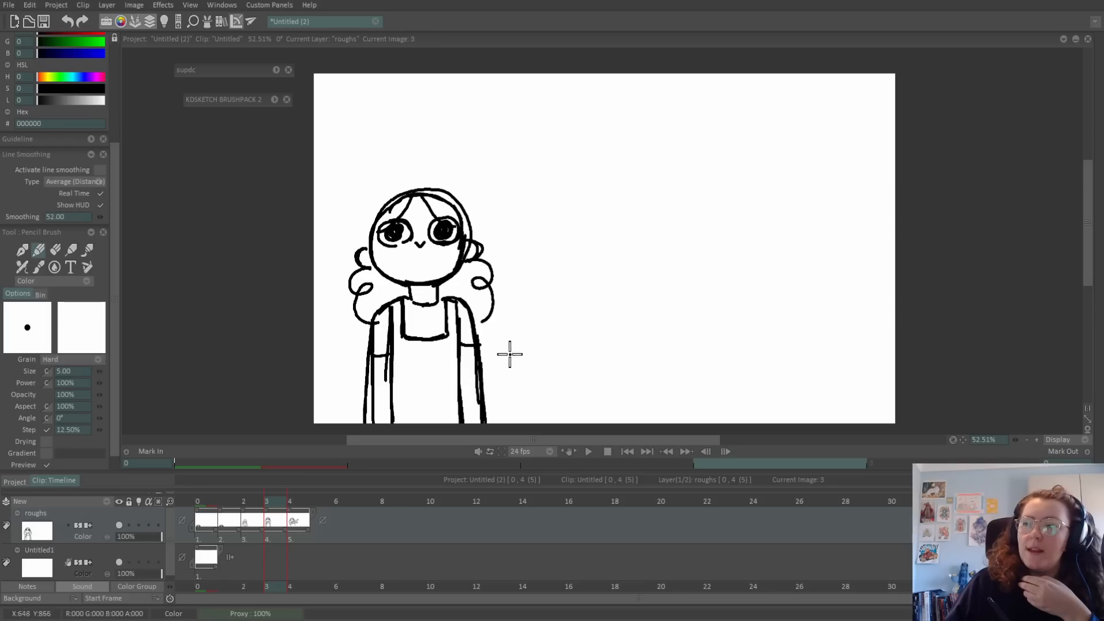
left_click_drag(291, 505, 274, 509)
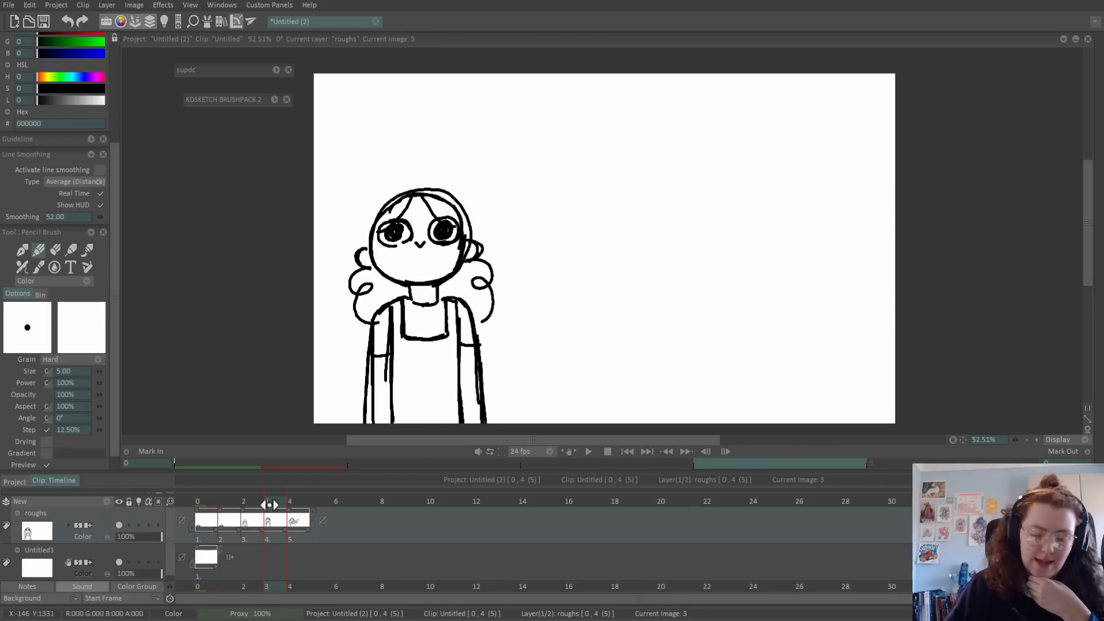
In a new drawing between the upright and reaching poses, sketch a head with ears, fringe and wide eyes, and shift it lower.
key("Return")
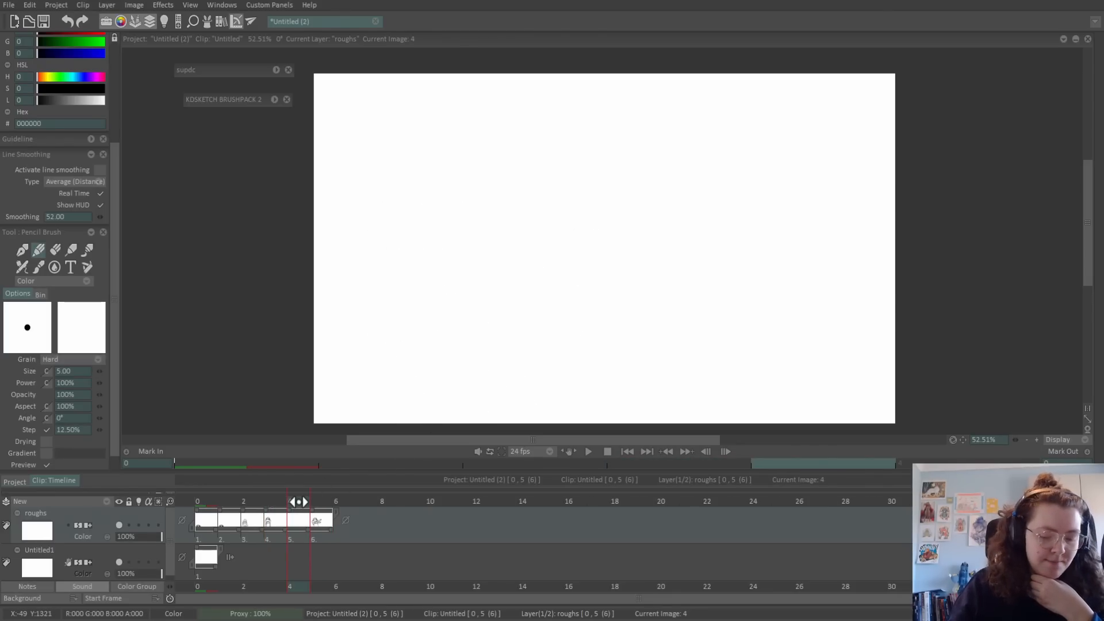
left_click(139, 525)
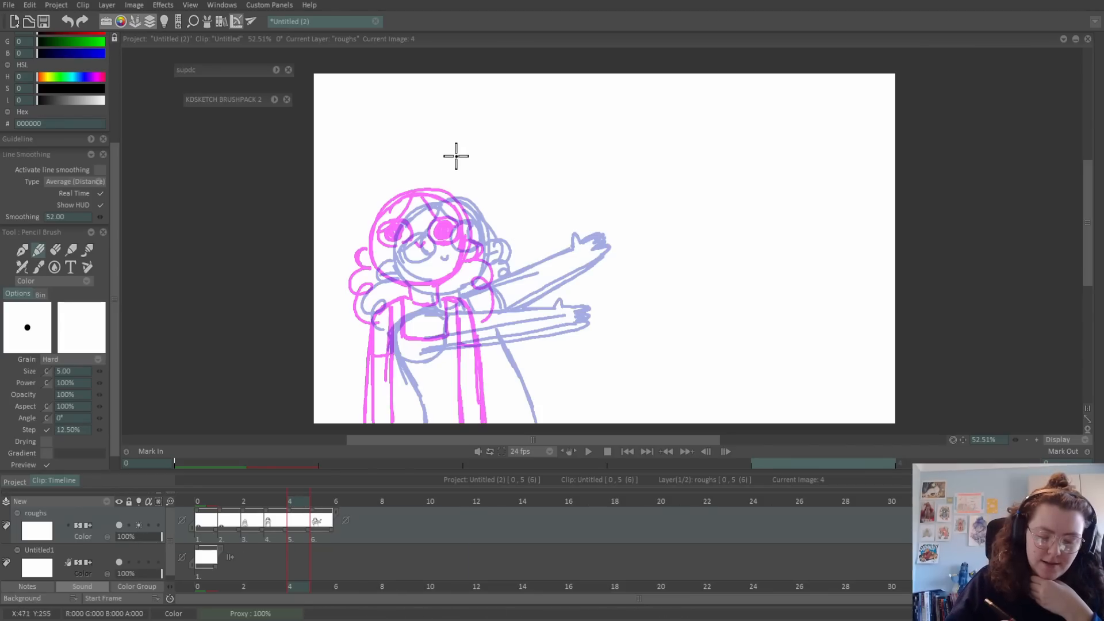
mouse_move(415, 193)
left_mouse_down()
mouse_move(386, 208)
mouse_move(404, 197)
mouse_move(371, 239)
mouse_move(382, 217)
mouse_move(371, 250)
mouse_move(390, 277)
mouse_move(450, 275)
mouse_move(465, 230)
left_mouse_up()
left_click_drag(415, 192, 459, 201)
mouse_move(466, 241)
left_mouse_down()
mouse_move(482, 249)
mouse_move(472, 260)
left_mouse_up()
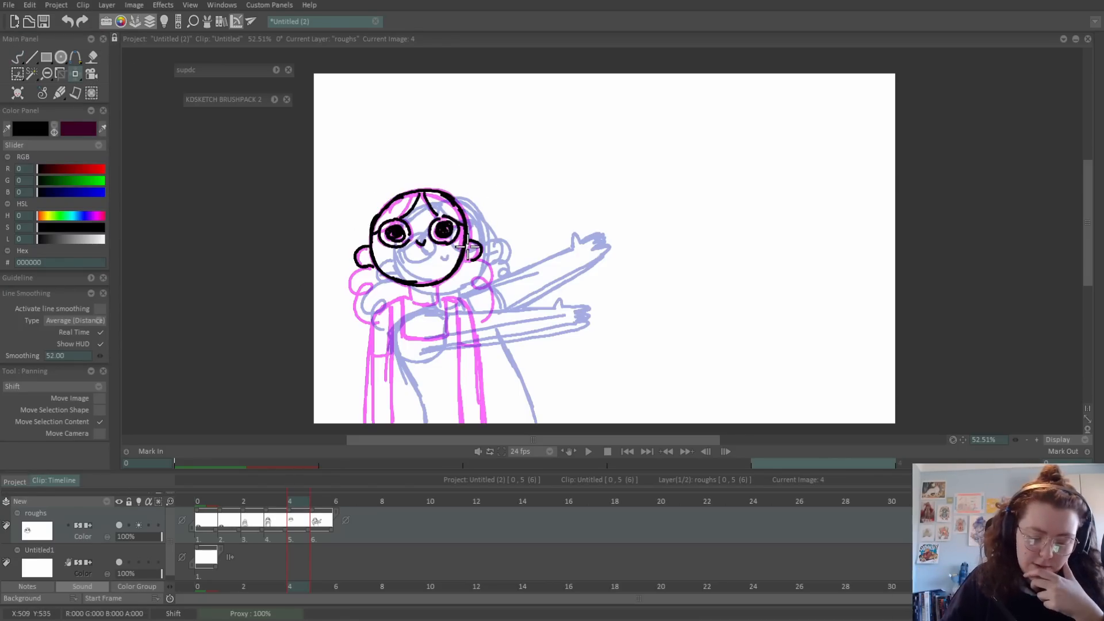
left_click_drag(466, 251, 473, 279)
Draw the lowered figure's bent arm curving across the body, with a sleeve hem and a hand with fingers.
left_click(18, 57)
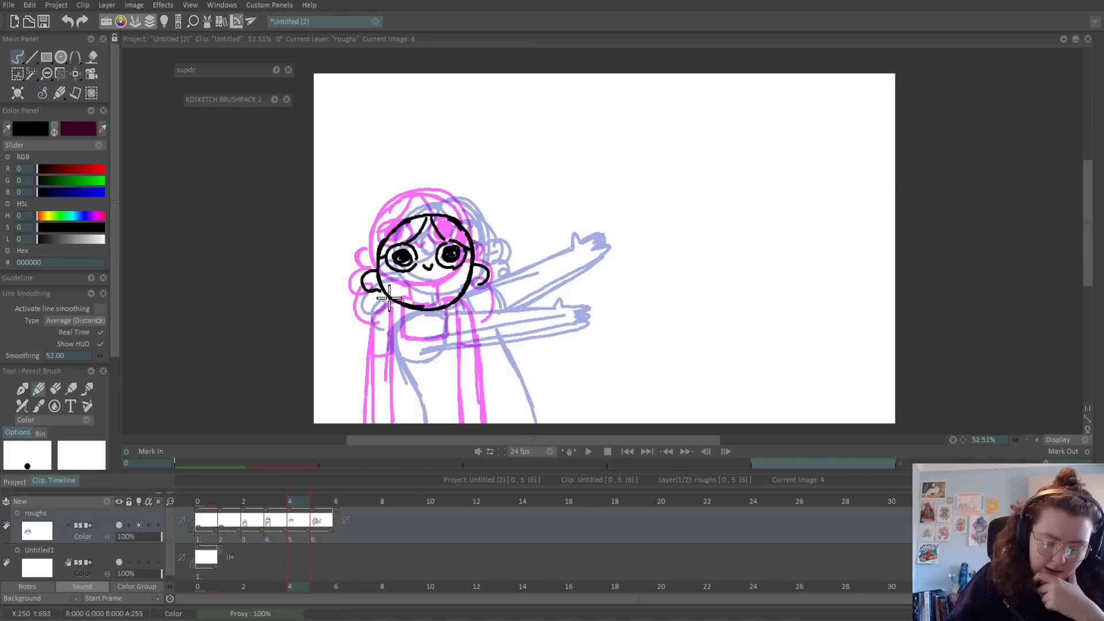
mouse_move(388, 294)
left_mouse_down()
mouse_move(375, 298)
mouse_move(358, 348)
left_mouse_up()
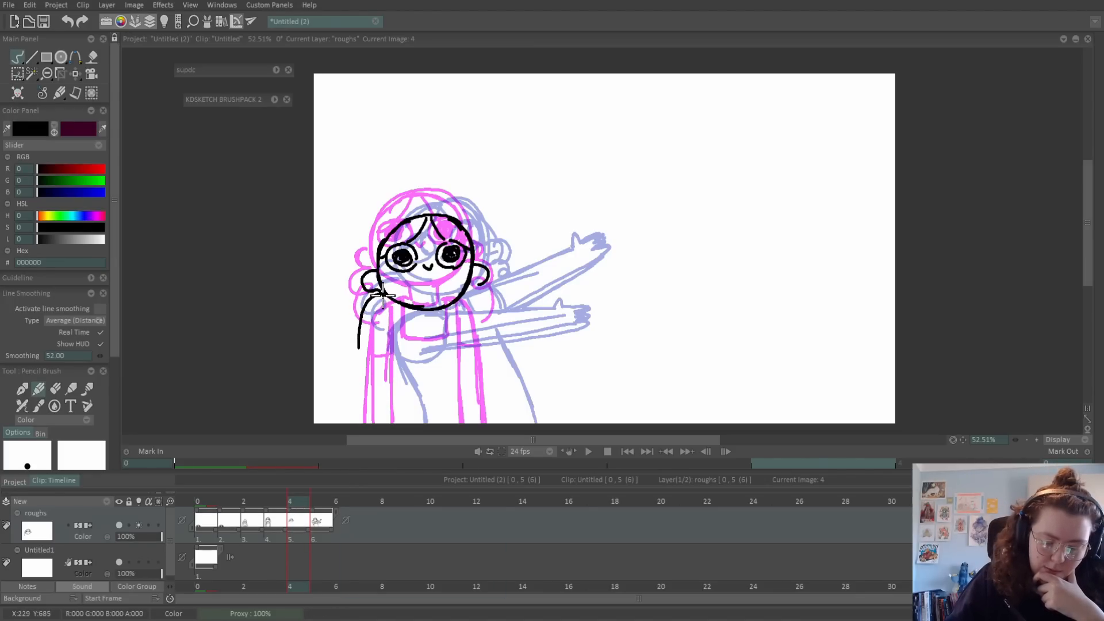
mouse_move(383, 295)
left_mouse_down()
mouse_move(359, 328)
mouse_move(361, 370)
mouse_move(372, 389)
mouse_move(444, 409)
mouse_move(412, 408)
mouse_move(450, 408)
mouse_move(451, 379)
mouse_move(400, 376)
left_mouse_up()
left_click_drag(395, 315, 393, 374)
left_click_drag(356, 336, 398, 344)
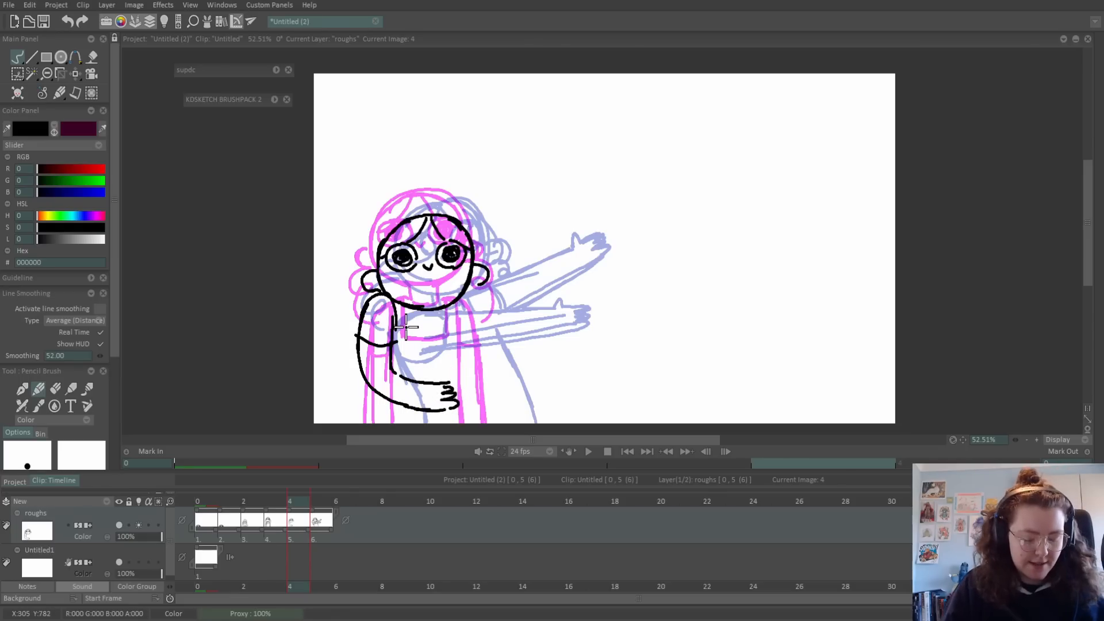
Hide the onion skin and flip repeatedly between the upright, lowered and reaching poses to check the movement.
left_click(138, 524)
key("Left")
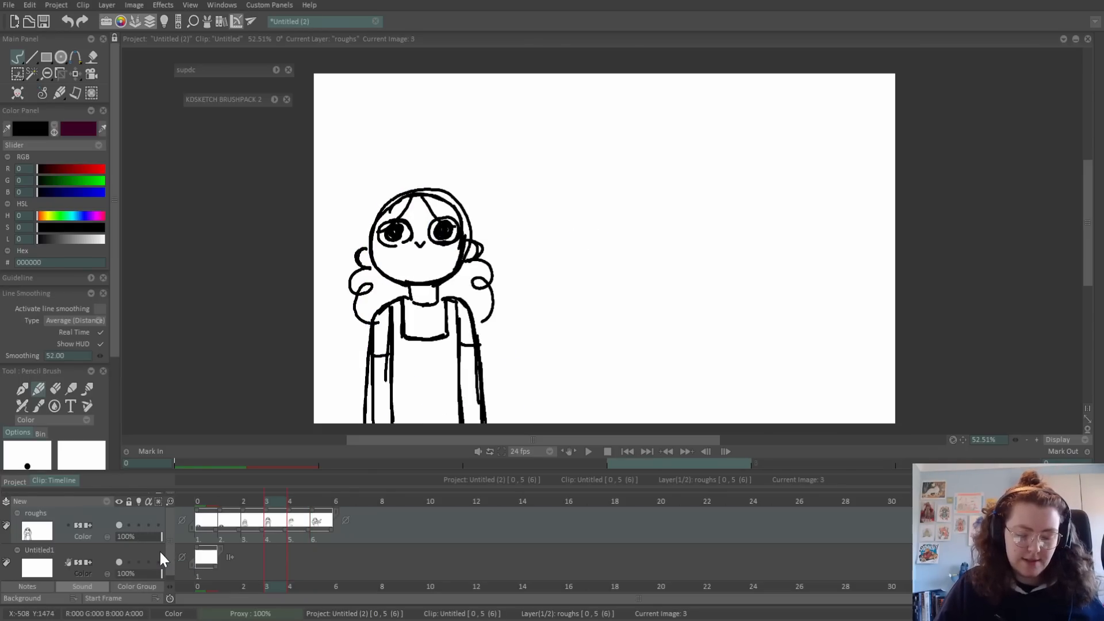
key("Right")
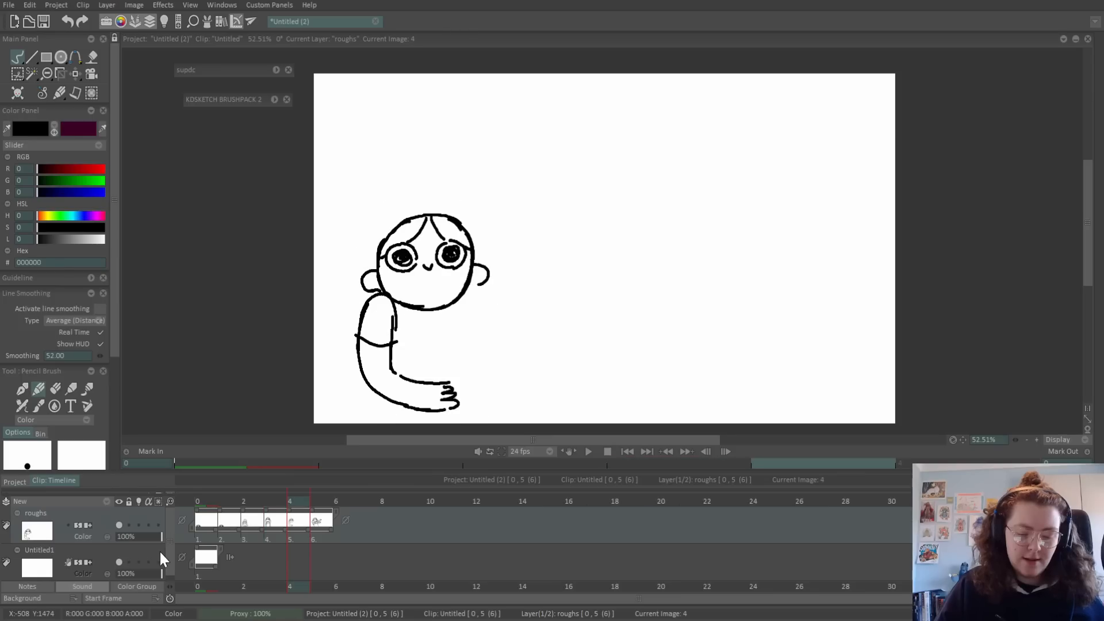
key("Right")
key("Left")
key("Left")
key("Right")
key("Right")
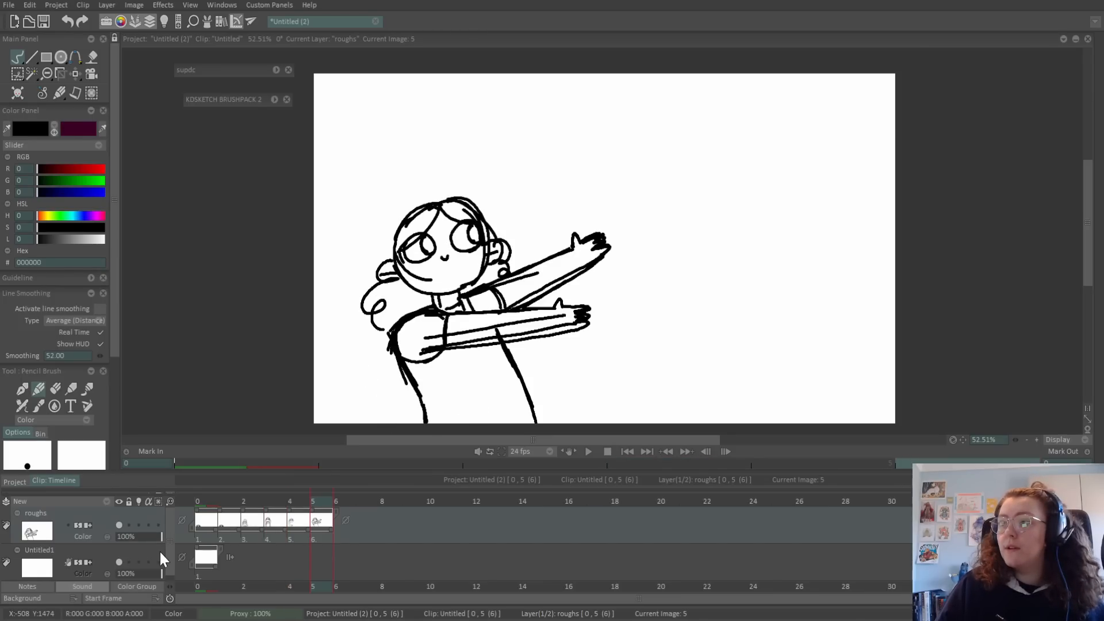
key("Left")
key("Left")
key("Right")
key("Right")
key("Left")
key("Left")
key("Right")
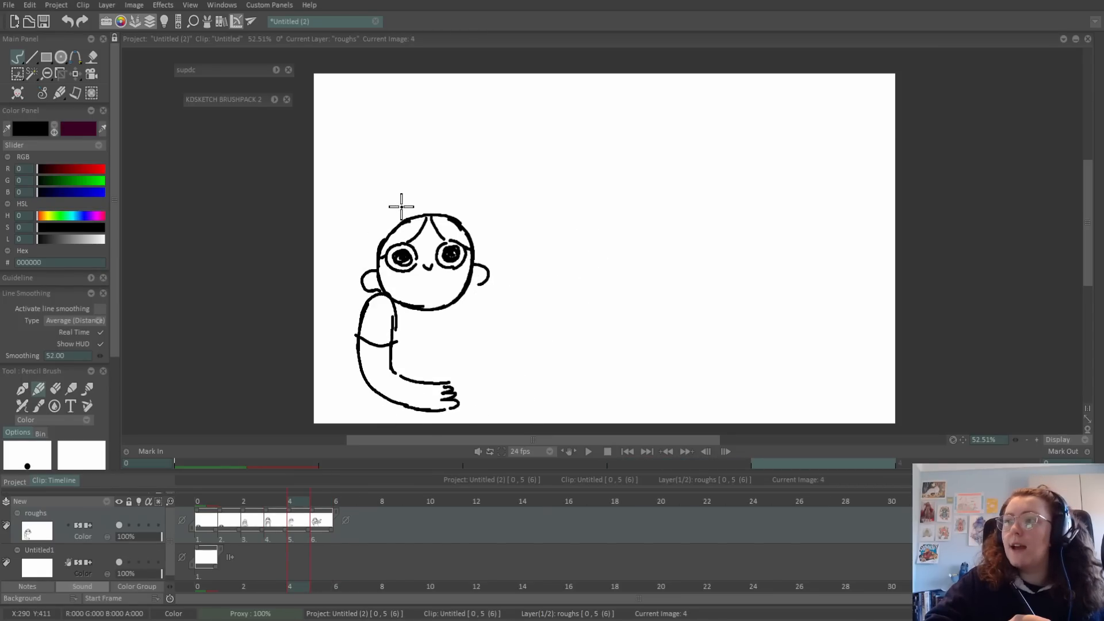
key("Right")
key("Left")
key("Left")
key("Right")
key("Right")
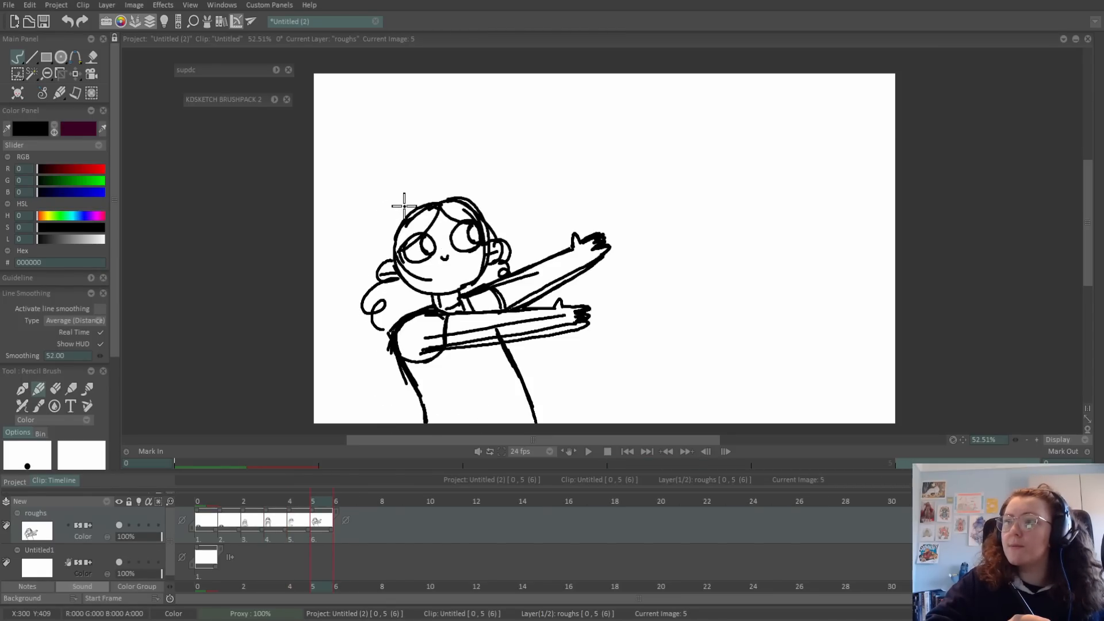
key("Right")
key("Left")
key("Left")
key("Left")
key("Right")
key("Right")
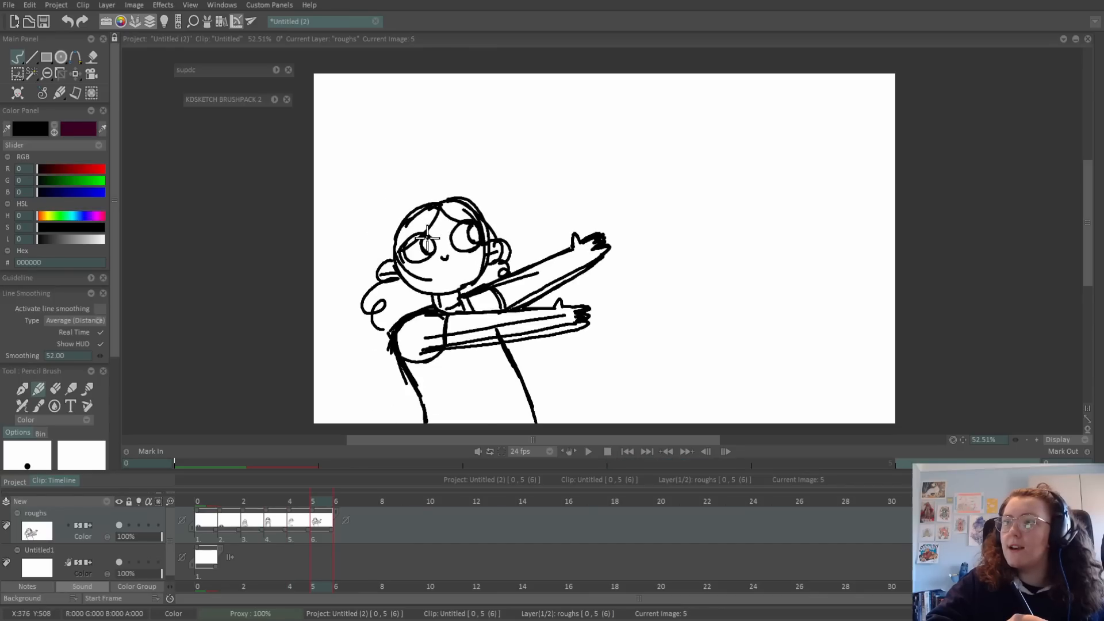
key("Left")
key("Left")
key("Right")
key("Right")
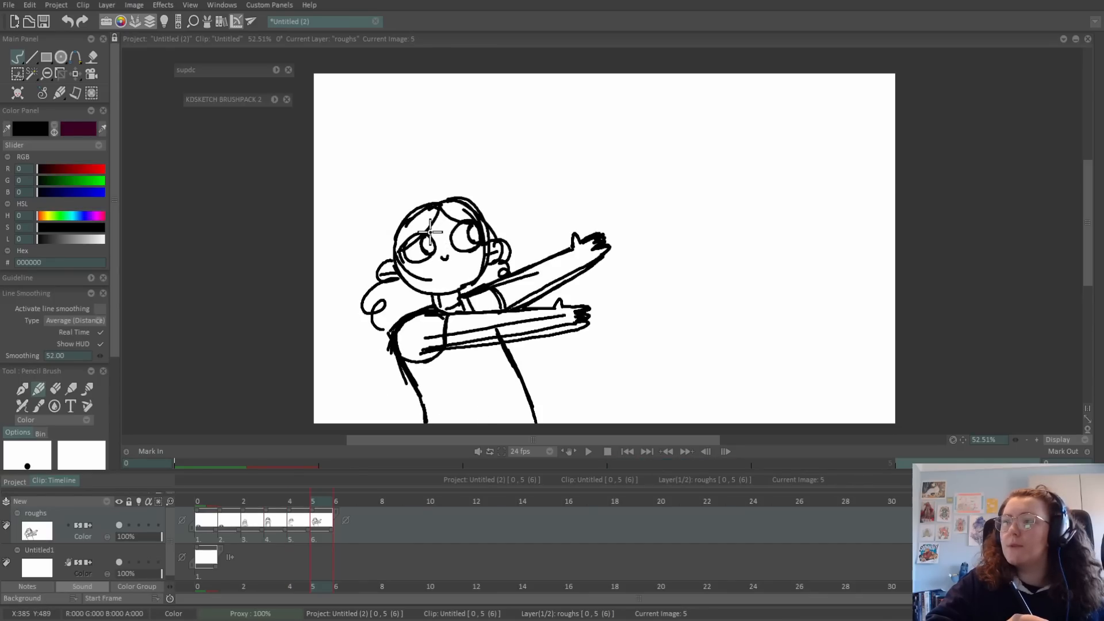
key("Left")
key("Left")
key("Right")
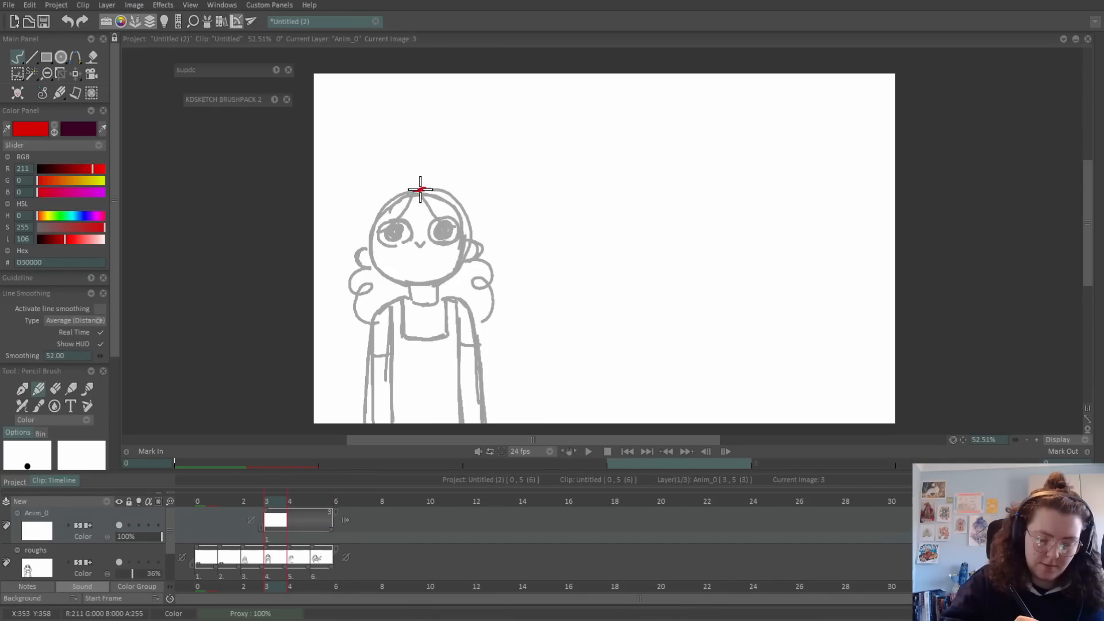
On a separate layer, trace the top of the head's path through the upright, lowered and reaching poses in red, and flip through them.
key("Right")
left_click_drag(423, 217, 450, 199)
key("Right")
key("Left")
key("Left")
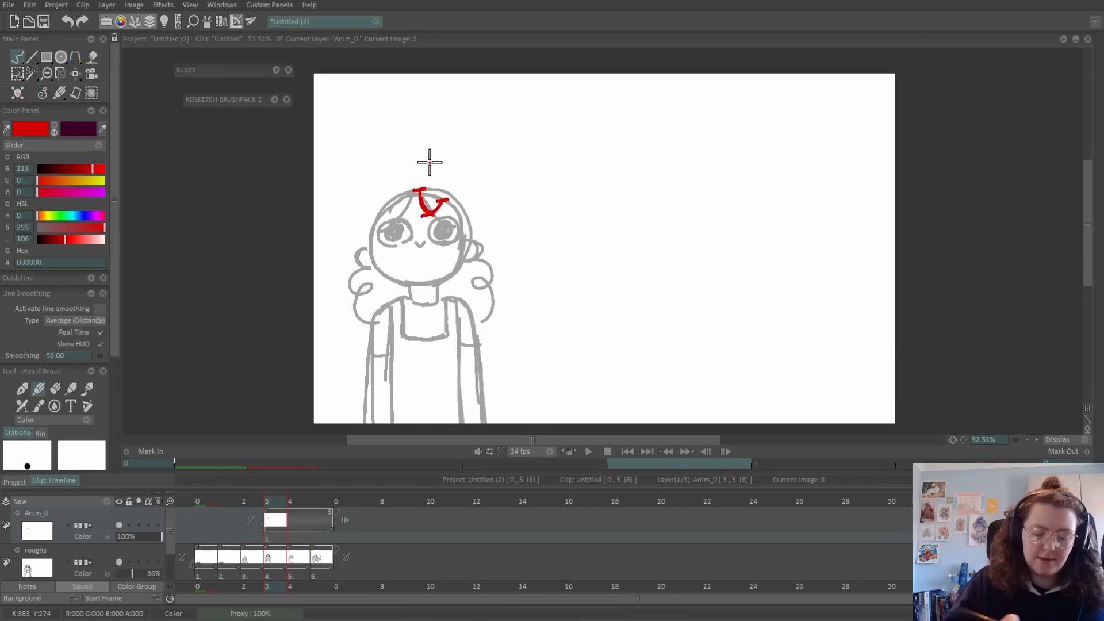
key("Right")
key("Right")
key("Left")
key("Left")
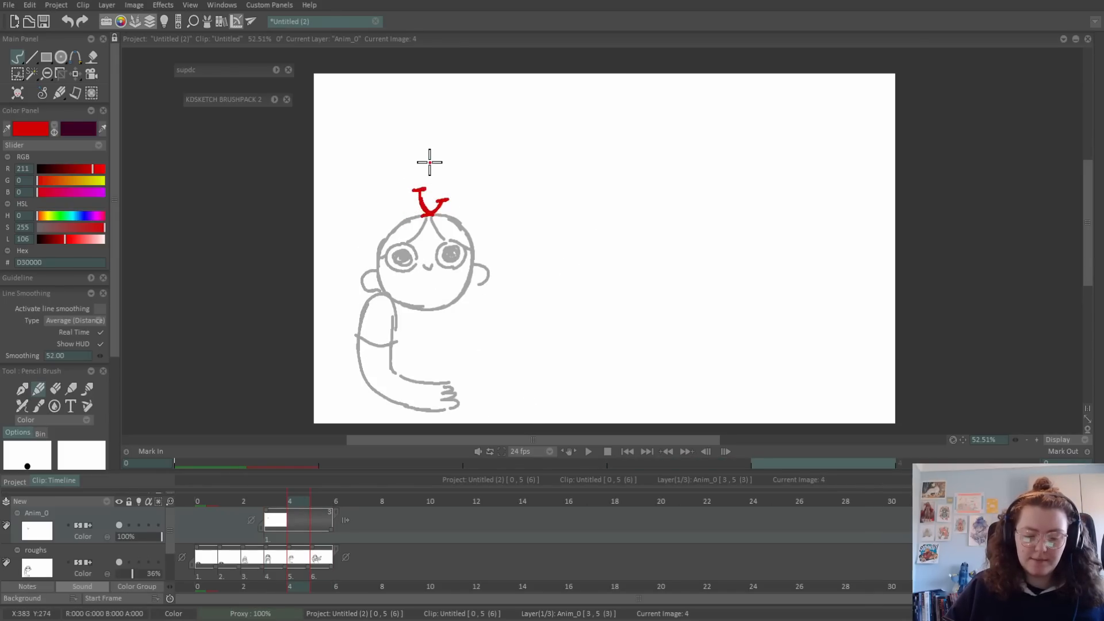
key("Right")
key("Right")
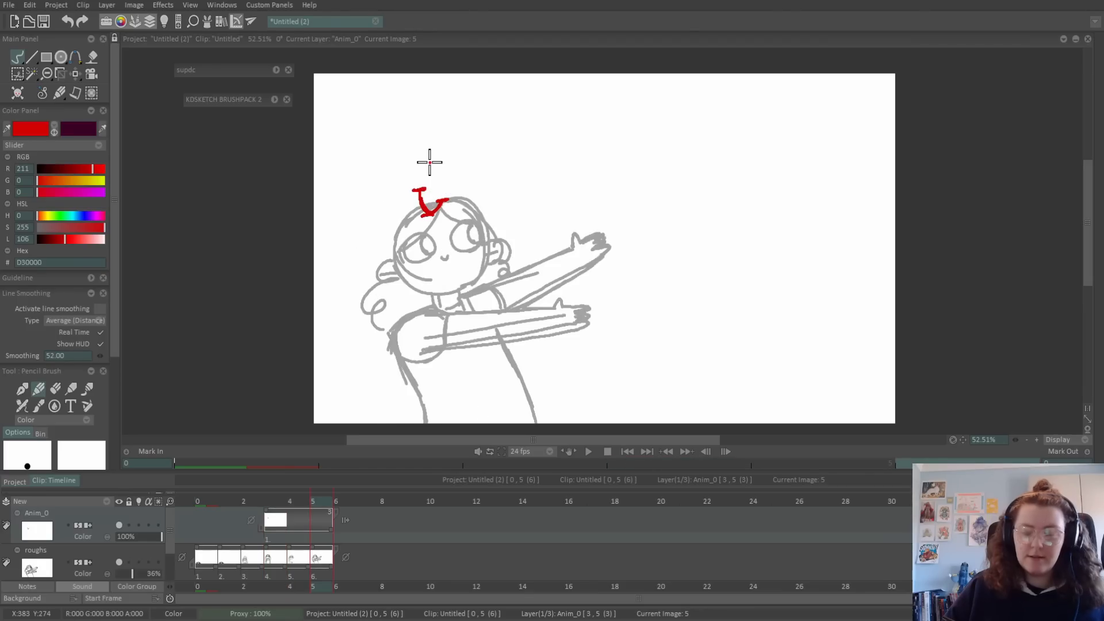
key("Left")
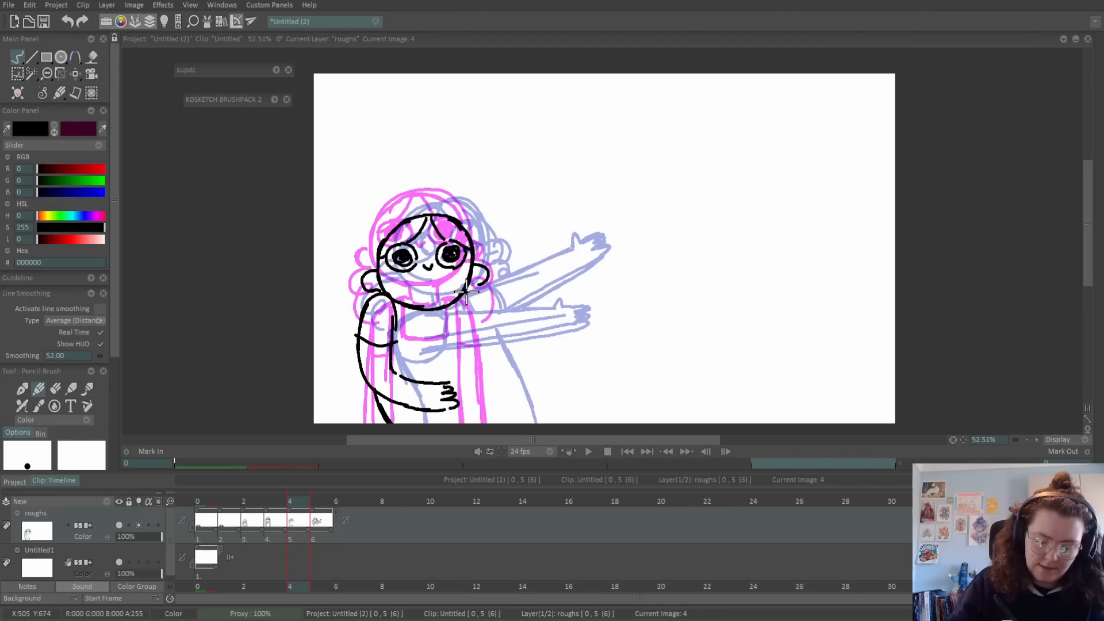
Complete the lowered figure with a second bent arm and open hand, torso sides, a square neckline and curly hair.
left_click_drag(467, 293, 549, 373)
mouse_move(458, 301)
left_mouse_down()
mouse_move(487, 403)
mouse_move(482, 391)
mouse_move(503, 426)
left_mouse_up()
mouse_move(404, 306)
left_mouse_down()
mouse_move(460, 304)
mouse_move(496, 339)
left_mouse_up()
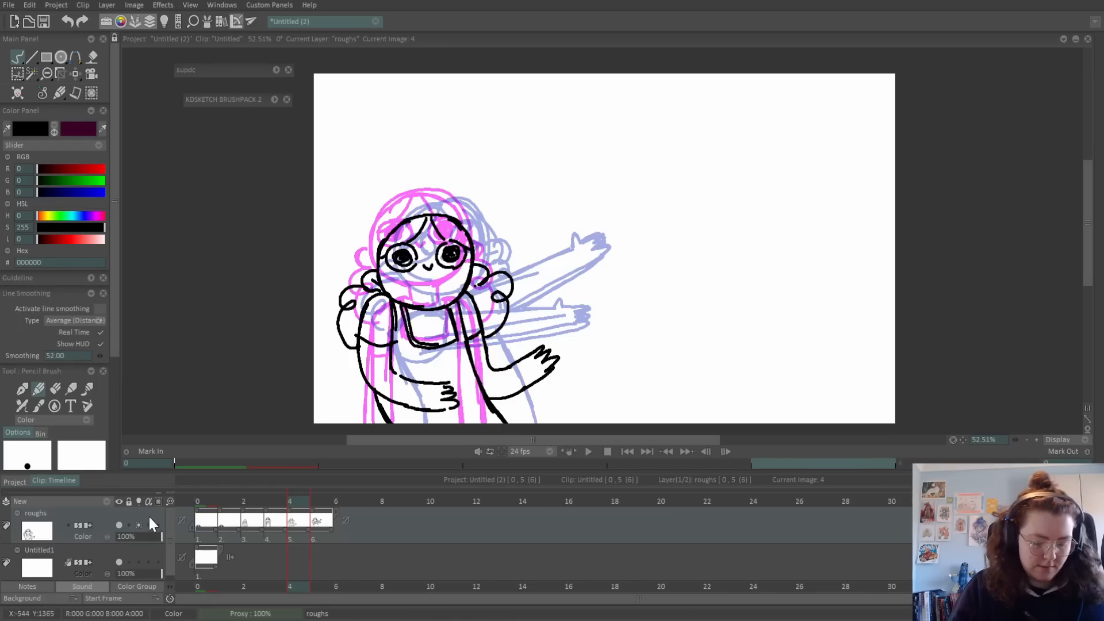
Hide the onion skin, play the animation and scrub back to the lowered pose.
left_click(140, 525)
key("Return")
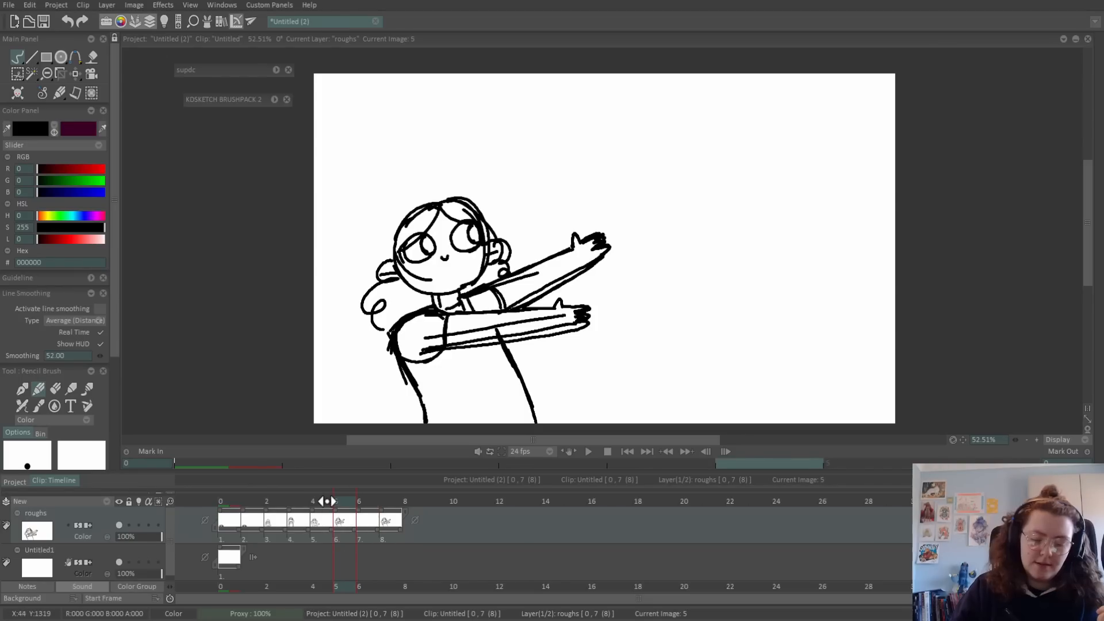
mouse_move(328, 500)
left_mouse_down()
mouse_move(294, 506)
mouse_move(311, 508)
left_mouse_up()
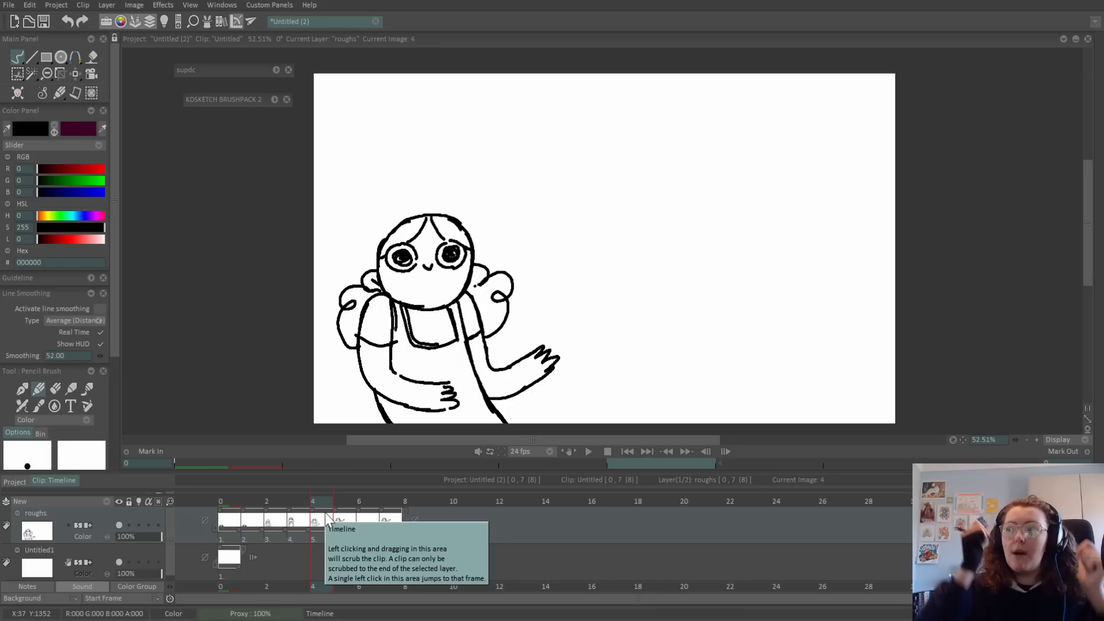
At frame 6, show the previous drawing as onion skin and trace both outstretched arms and hands in black, slightly above the old ones.
left_click(368, 513)
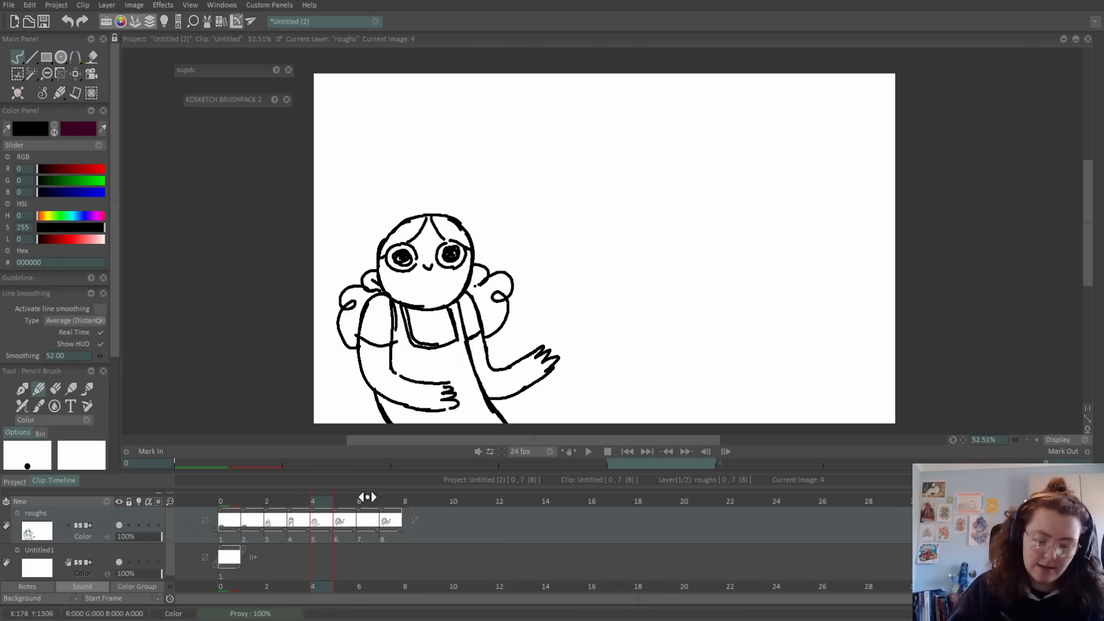
left_click(139, 524)
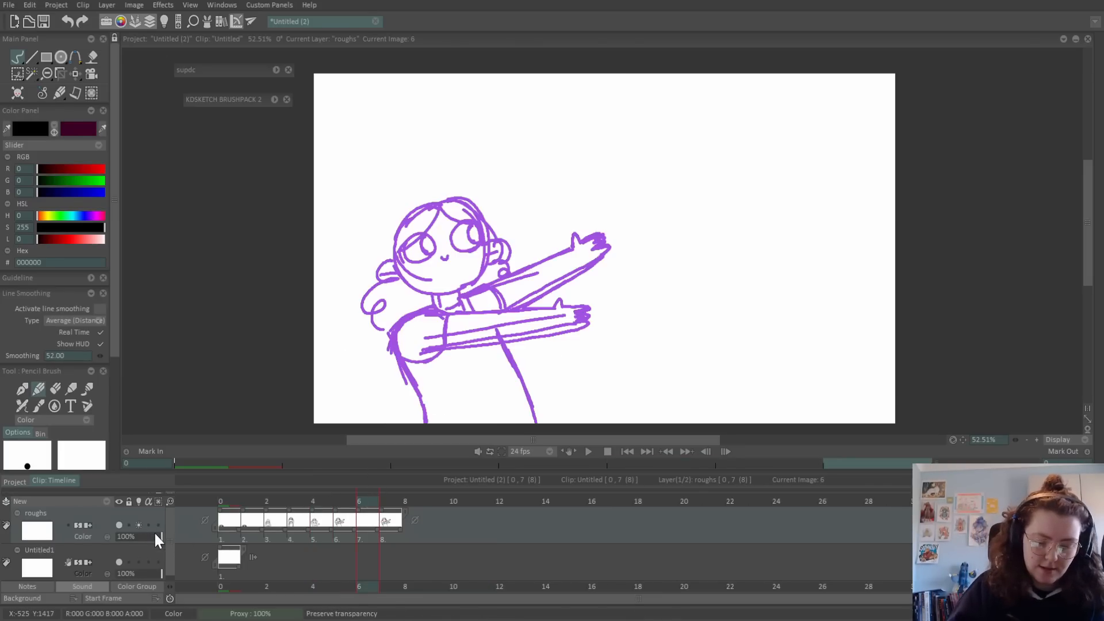
left_click_drag(465, 293, 565, 243)
mouse_move(581, 235)
left_mouse_down()
mouse_move(586, 222)
mouse_move(604, 239)
left_mouse_up()
left_click_drag(607, 241, 512, 307)
mouse_move(430, 315)
left_mouse_down()
mouse_move(572, 296)
mouse_move(587, 305)
mouse_move(585, 322)
mouse_move(424, 353)
left_mouse_up()
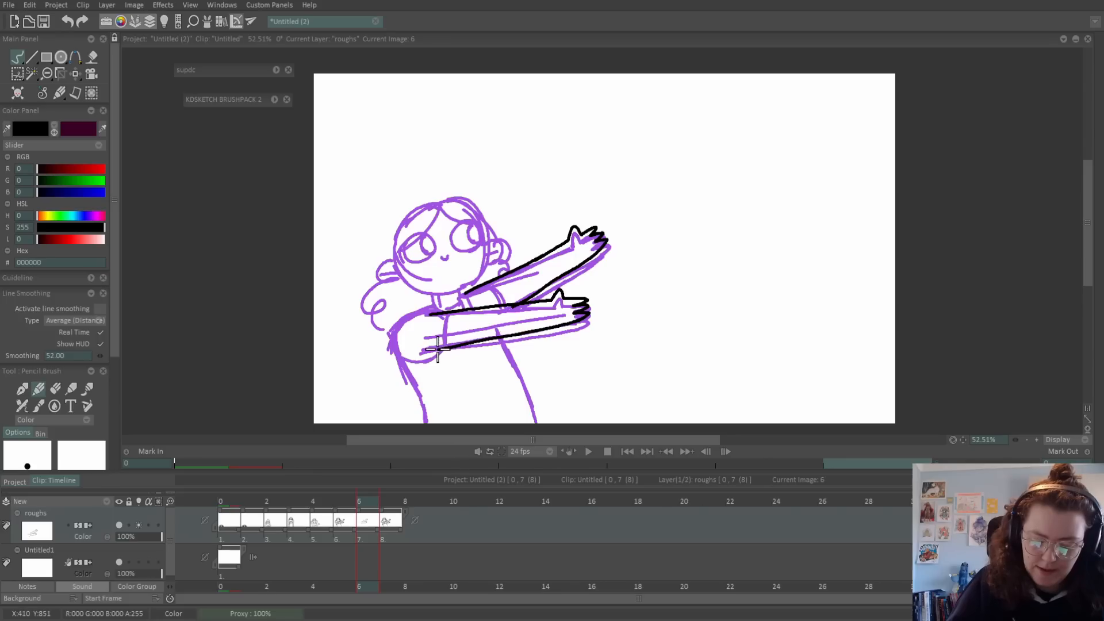
Draw the torso and puffed sleeves, redraw the head slightly higher, and add the parted hair, curls, smile and filled pupils.
mouse_move(424, 296)
left_mouse_down()
mouse_move(429, 314)
mouse_move(402, 334)
mouse_move(397, 369)
mouse_move(425, 422)
left_mouse_up()
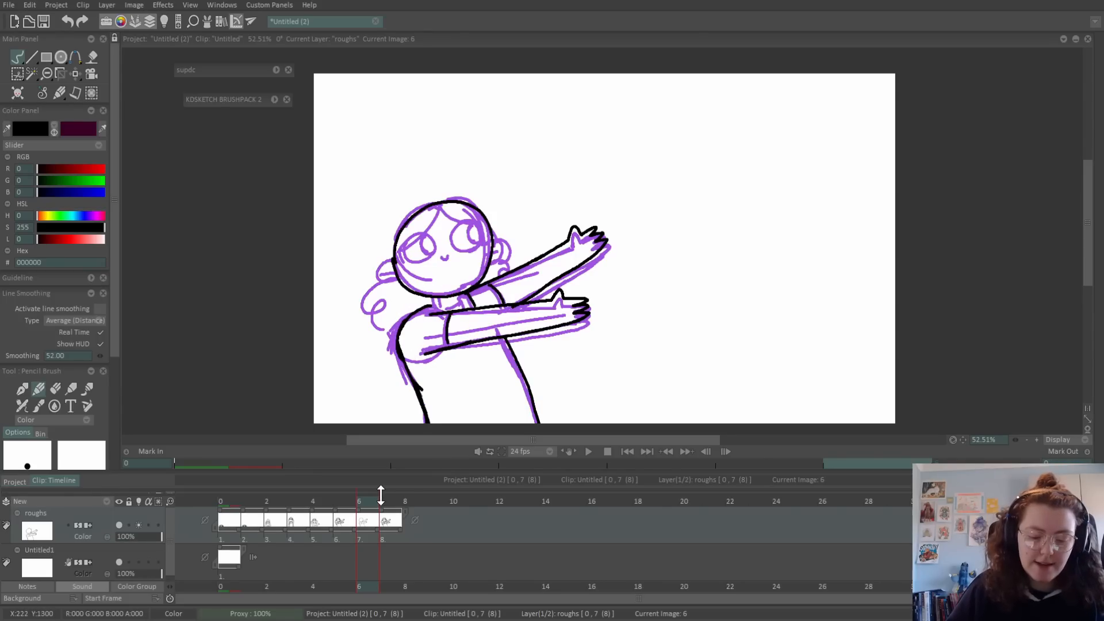
key("ctrl+z")
mouse_move(432, 198)
left_mouse_down()
mouse_move(400, 221)
mouse_move(394, 243)
mouse_move(417, 282)
mouse_move(465, 281)
mouse_move(489, 247)
mouse_move(417, 253)
mouse_move(425, 227)
mouse_move(426, 236)
left_mouse_up()
Hide the onion skin and flip between the new drawing and its neighbouring poses to check the overshoot of the reach.
left_click(139, 526)
key("Left")
key("Left")
key("Right")
key("Right")
key("Right")
key("Left")
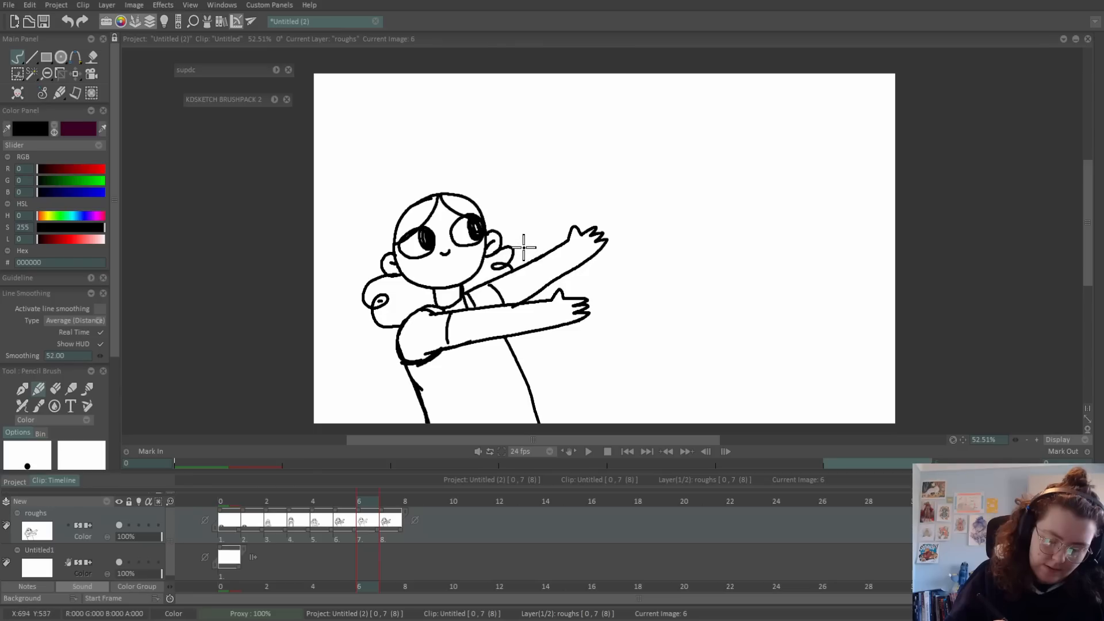
mouse_move(226, 534)
left_mouse_down()
mouse_move(261, 525)
mouse_move(391, 540)
mouse_move(339, 547)
mouse_move(395, 539)
mouse_move(349, 552)
left_mouse_up()
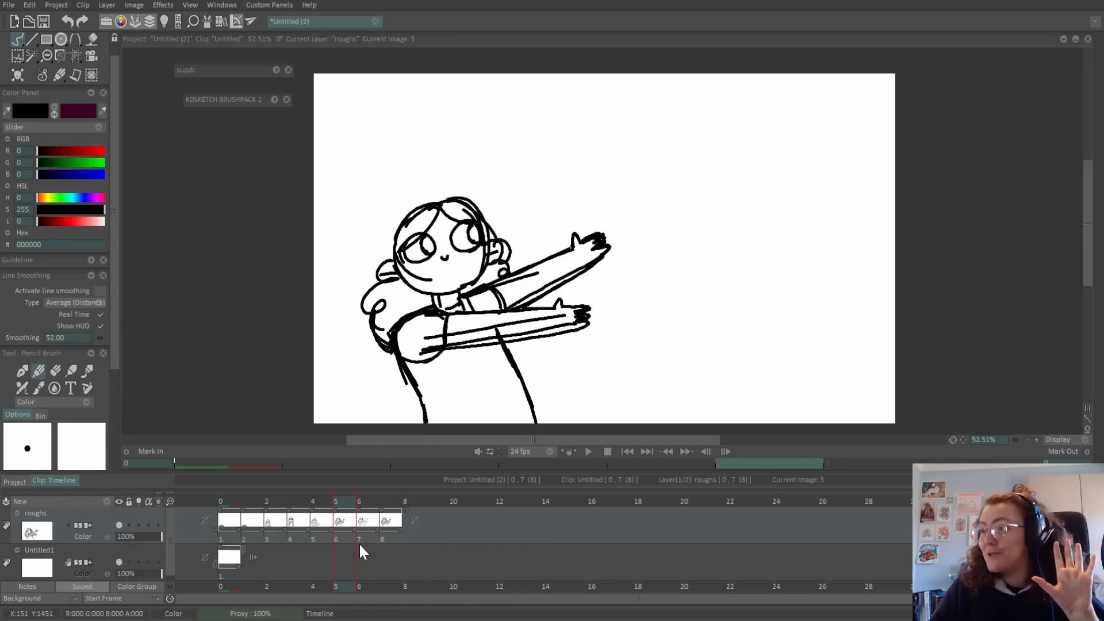
Start a Warp on the reaching pose at frame 7 with a grid square size of 27.
mouse_move(345, 502)
left_mouse_down()
mouse_move(328, 513)
mouse_move(361, 508)
mouse_move(375, 483)
left_mouse_up()
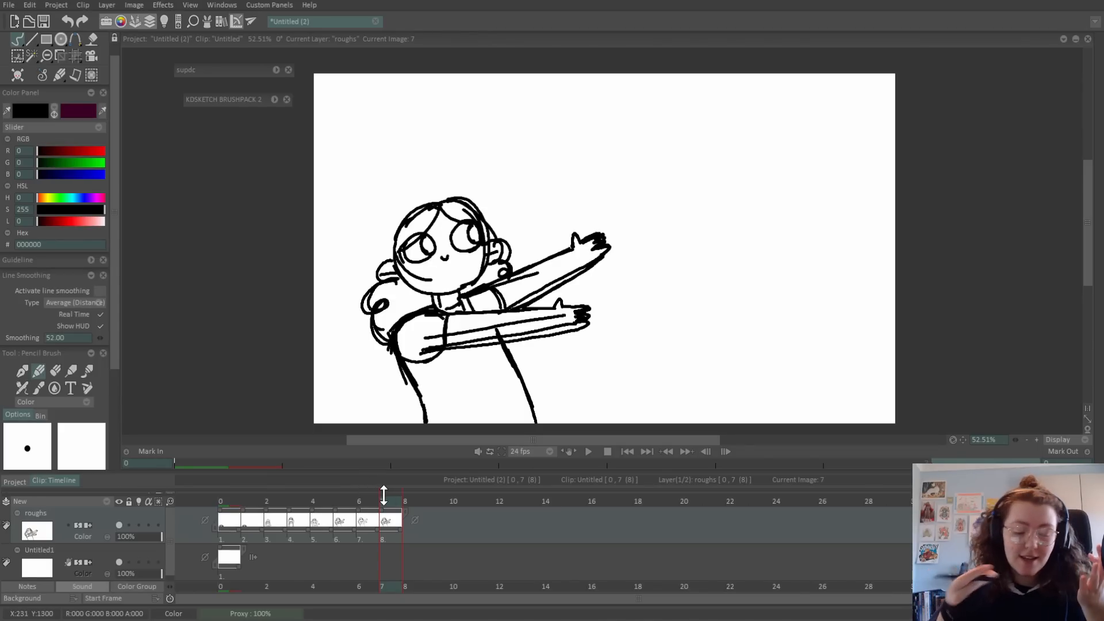
mouse_move(382, 502)
left_mouse_down()
mouse_move(365, 503)
mouse_move(392, 502)
left_mouse_up()
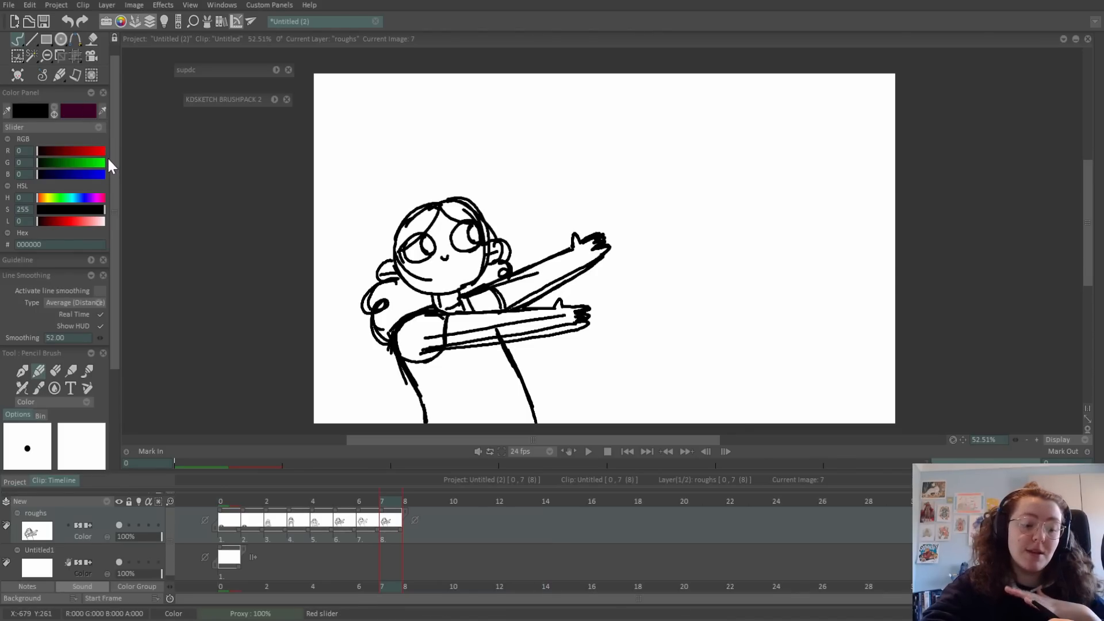
left_click(75, 55)
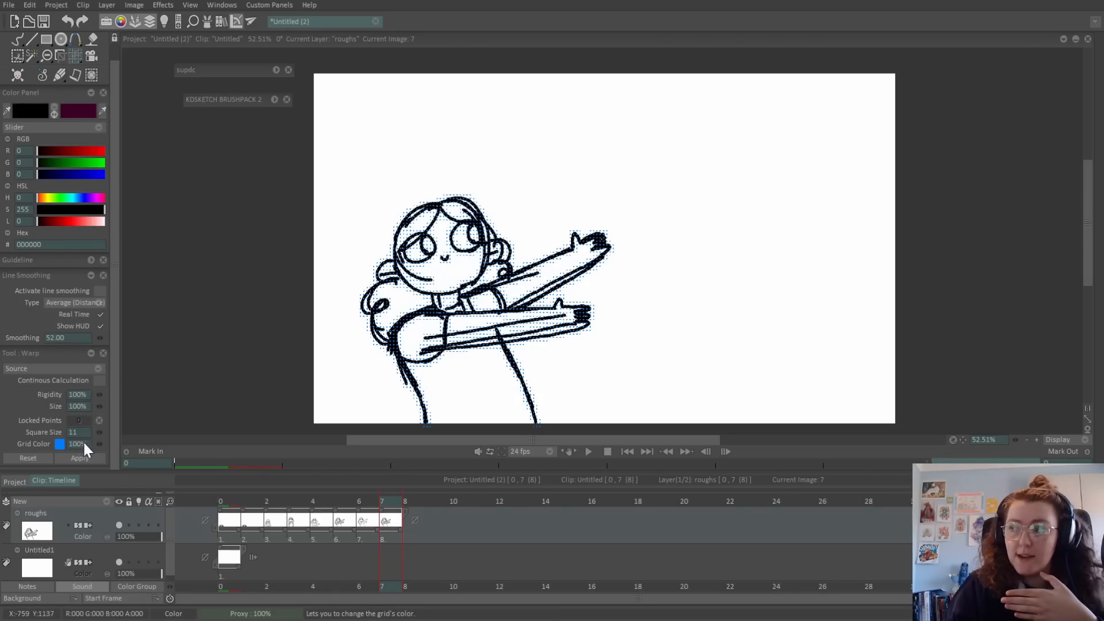
mouse_move(100, 432)
left_mouse_down()
mouse_move(109, 393)
mouse_move(98, 439)
left_mouse_up()
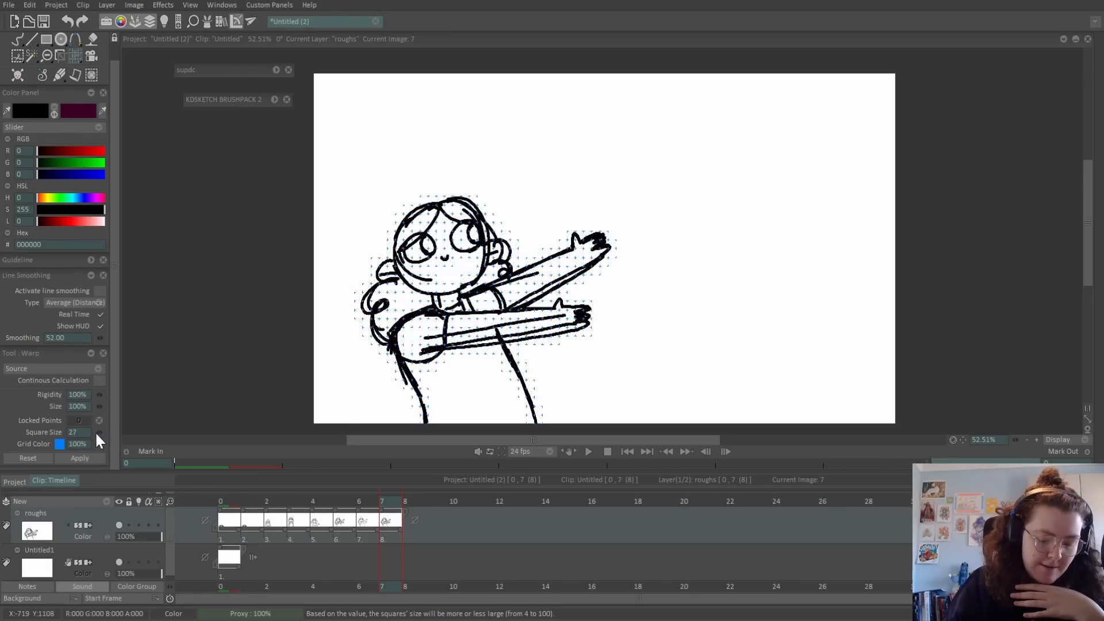
Lock warp points at the shoulder, back hair, head outline, back and lower ends of the torso.
left_click(395, 327)
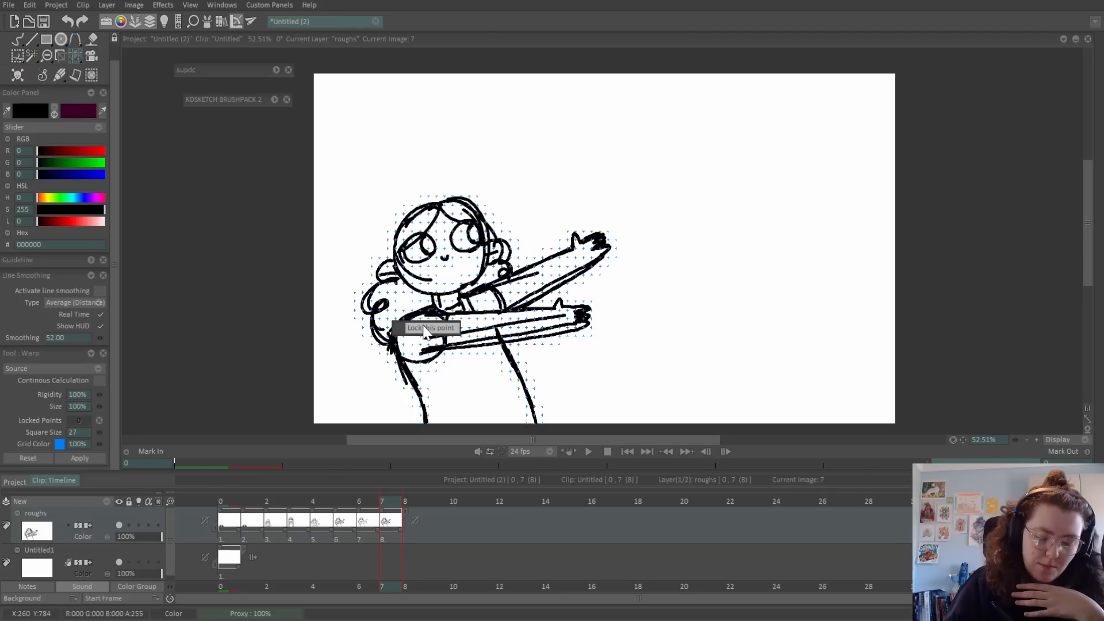
left_click(372, 292)
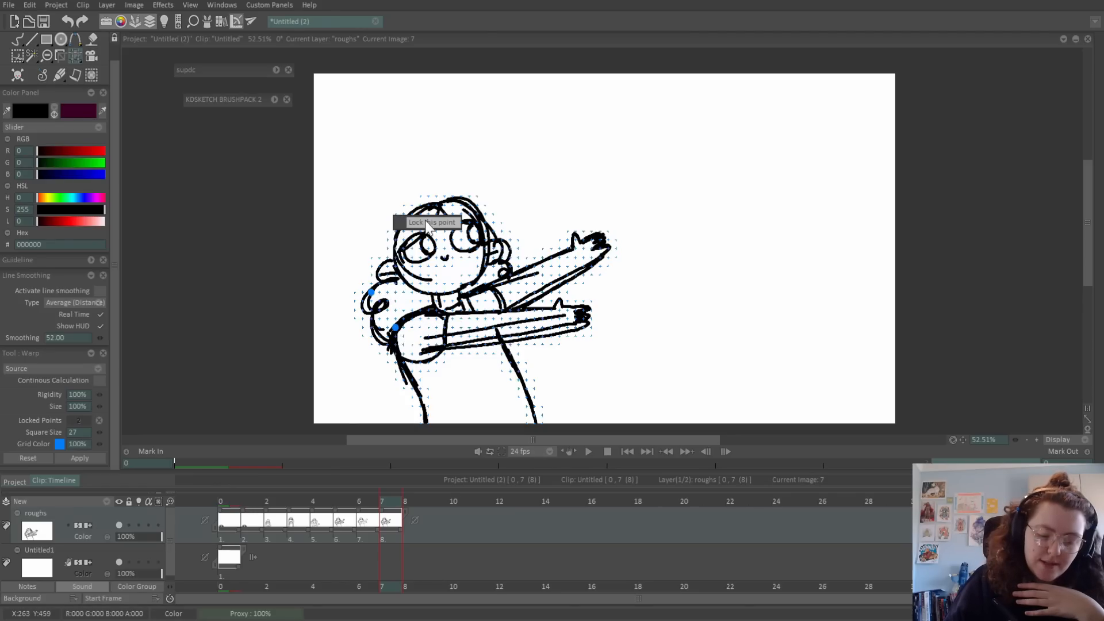
left_click(395, 223)
left_click(436, 196)
left_click(420, 397)
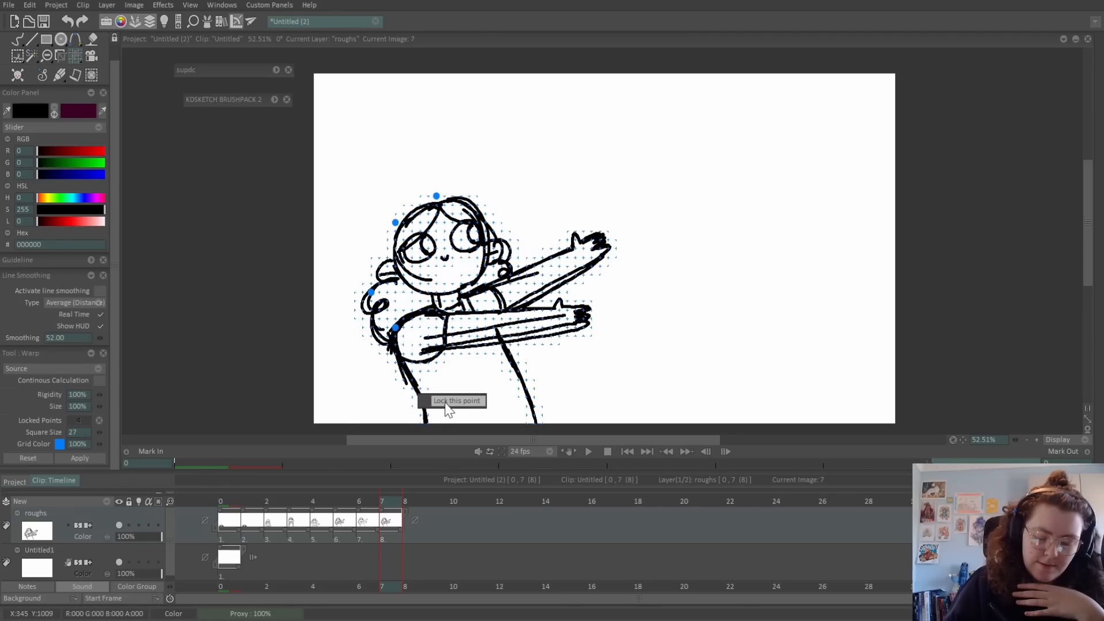
left_click(535, 423)
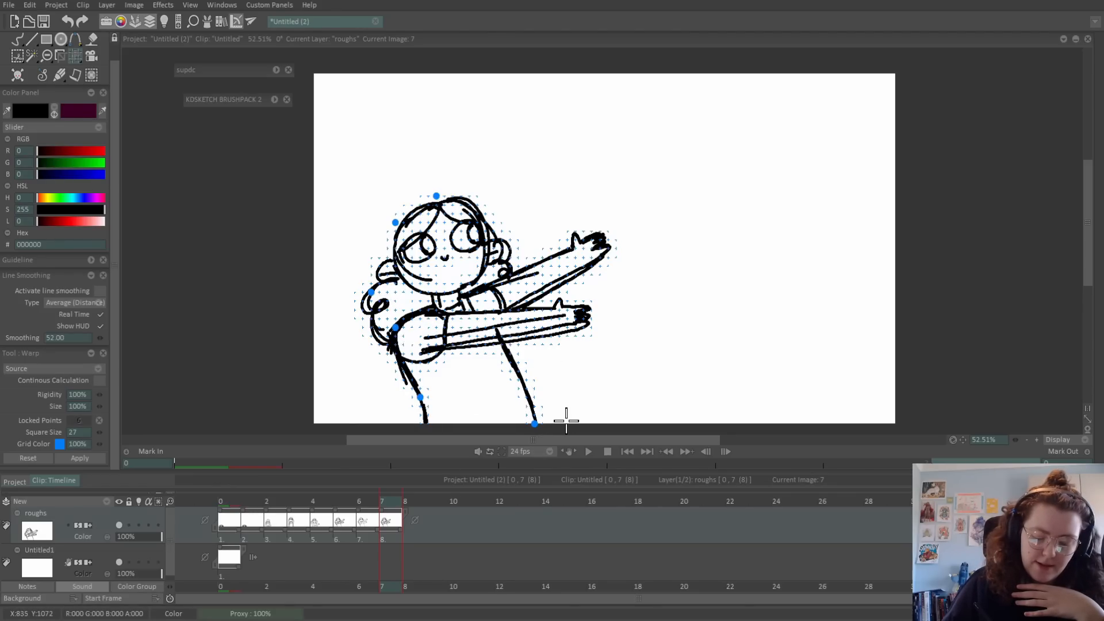
left_click(429, 423)
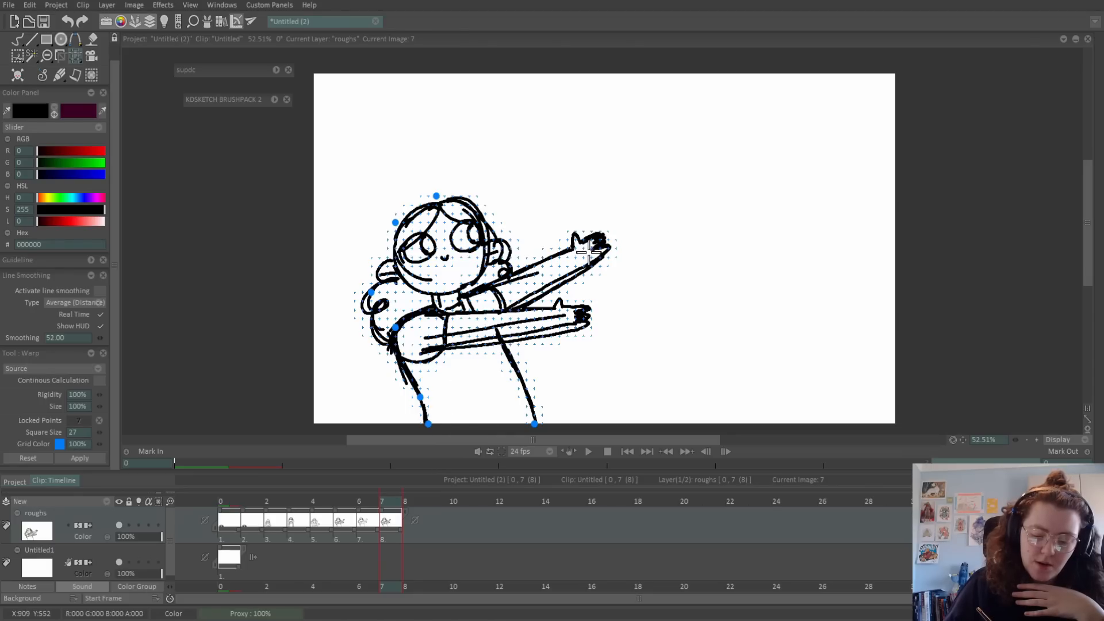
Warp both hands slightly downward, lock points on the hands, front of the torso and upper arm, and apply the warp.
left_click_drag(591, 250, 593, 257)
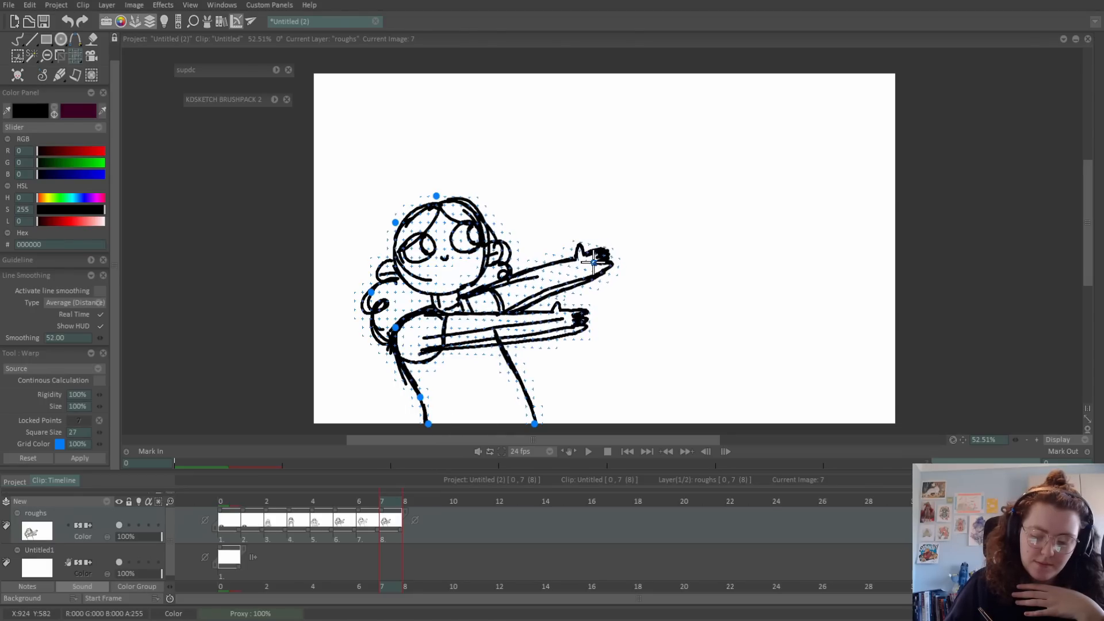
left_click_drag(578, 318, 578, 329)
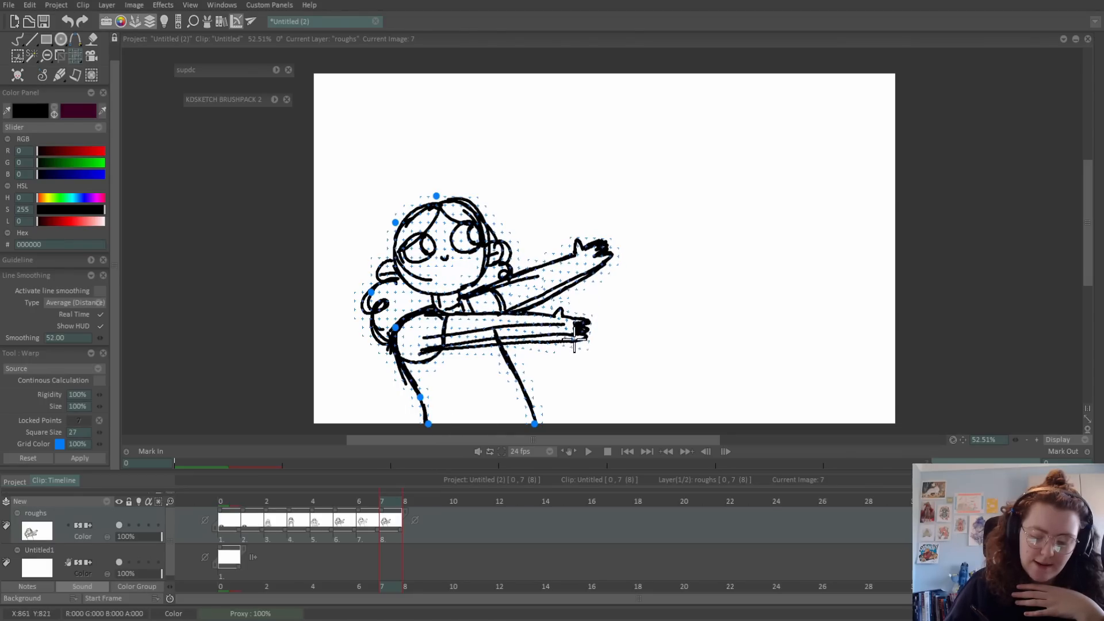
left_click_drag(501, 339, 500, 342)
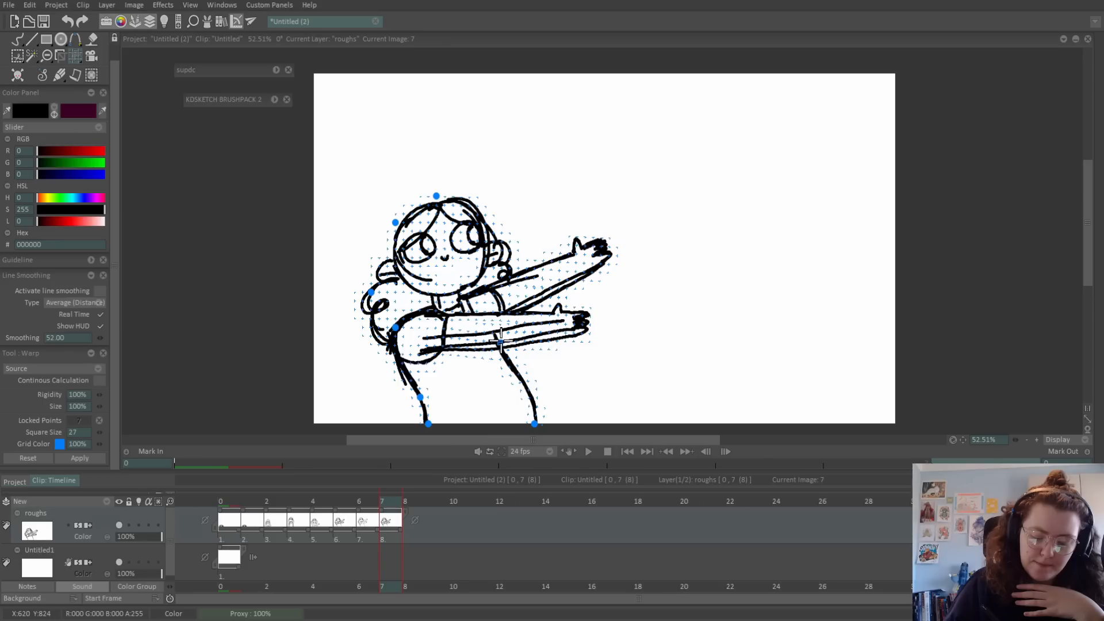
left_click(575, 327)
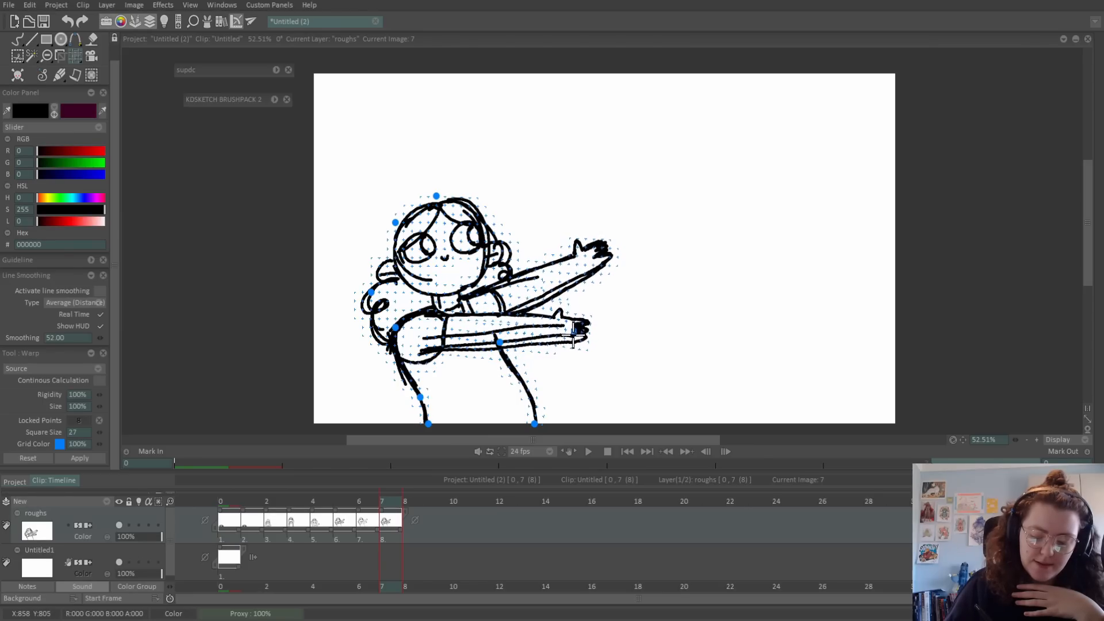
left_click(574, 333)
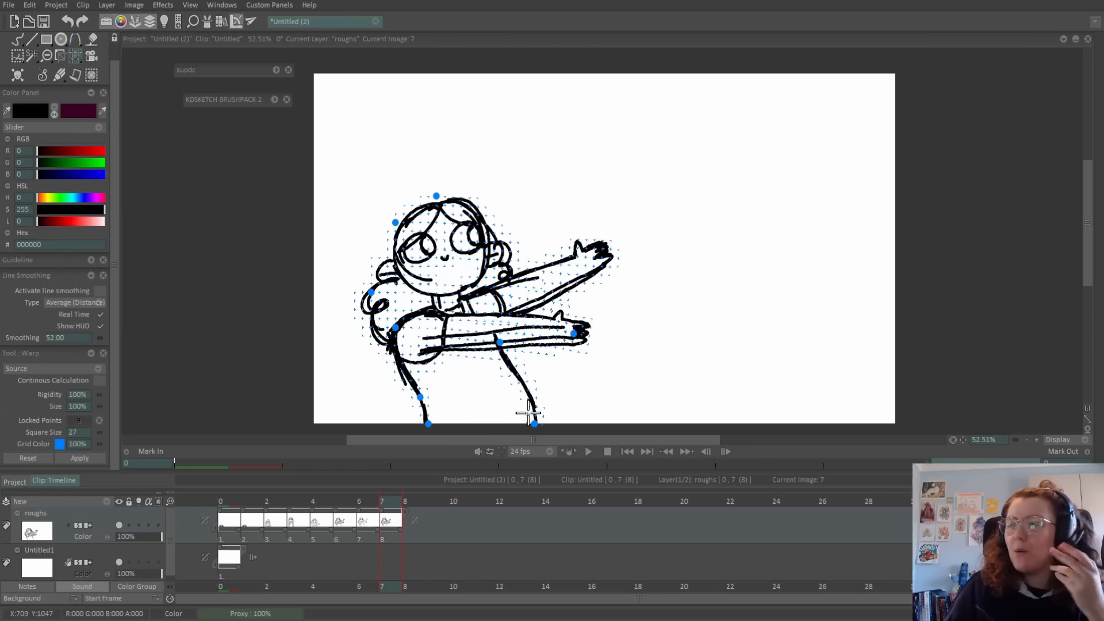
left_click_drag(598, 261, 607, 267)
left_click(604, 259)
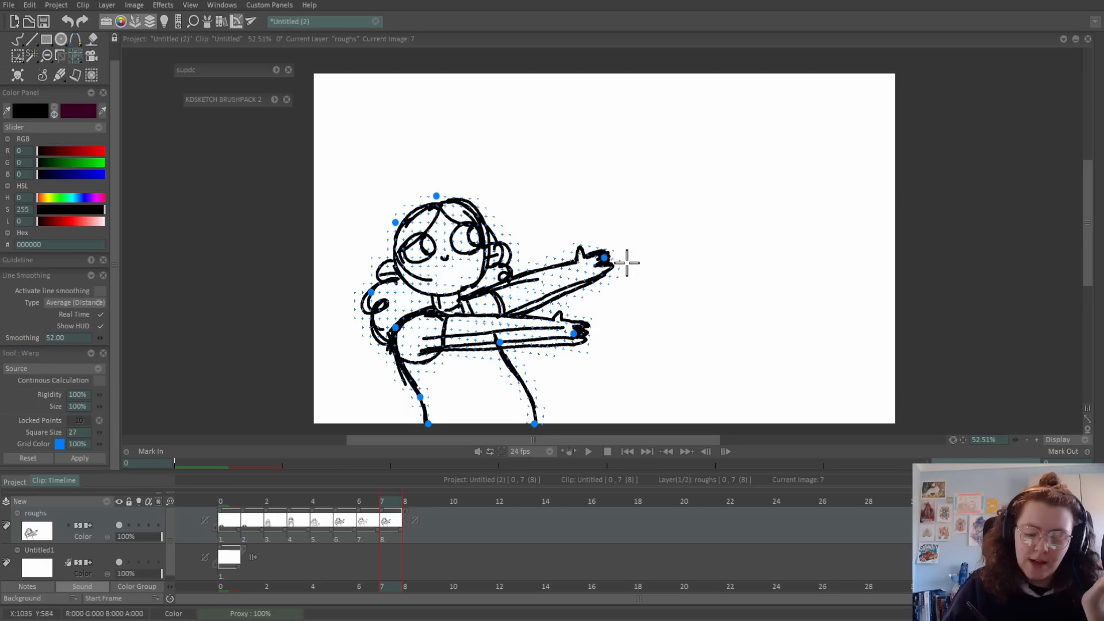
left_click(527, 283)
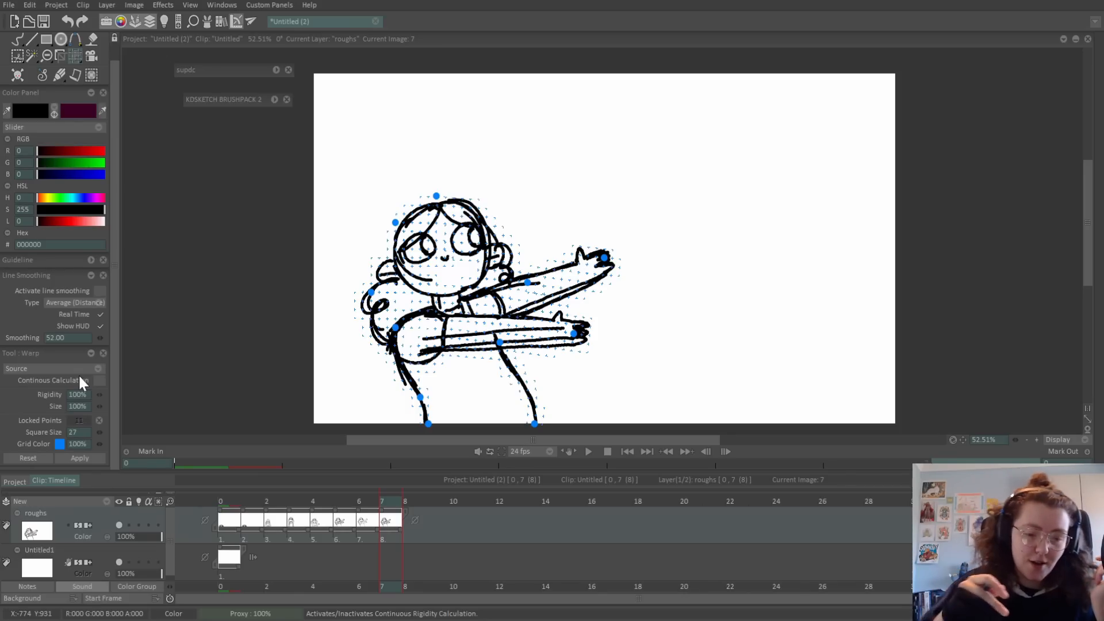
key("Return")
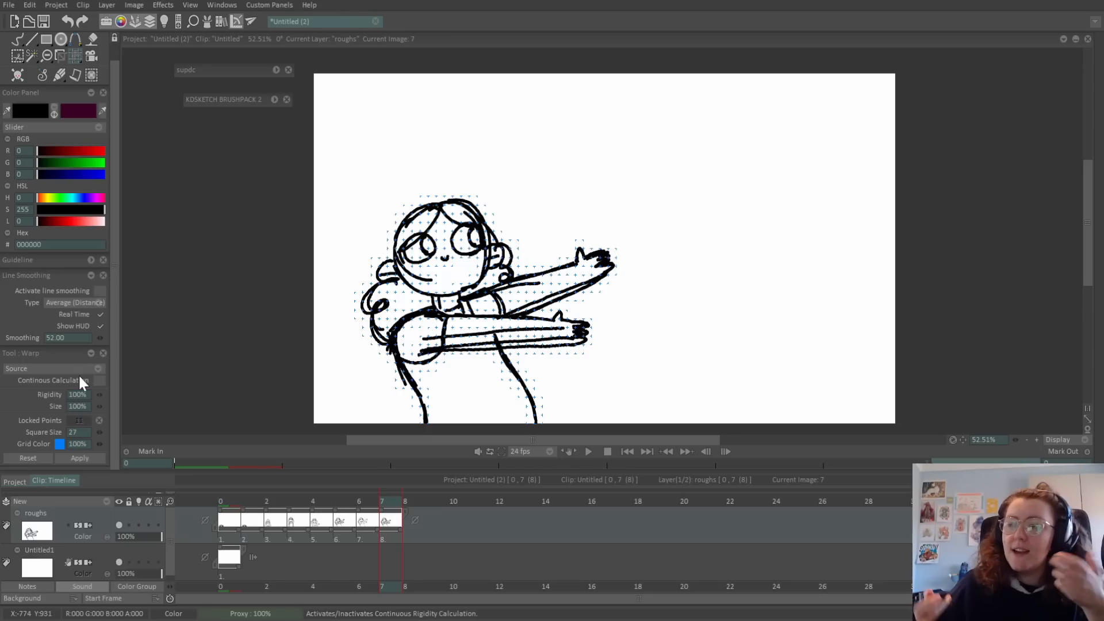
Return to freehand drawing with the Pencil brush, compare the reaching poses, and scrub back to frame 0.
key("Left")
key("Left")
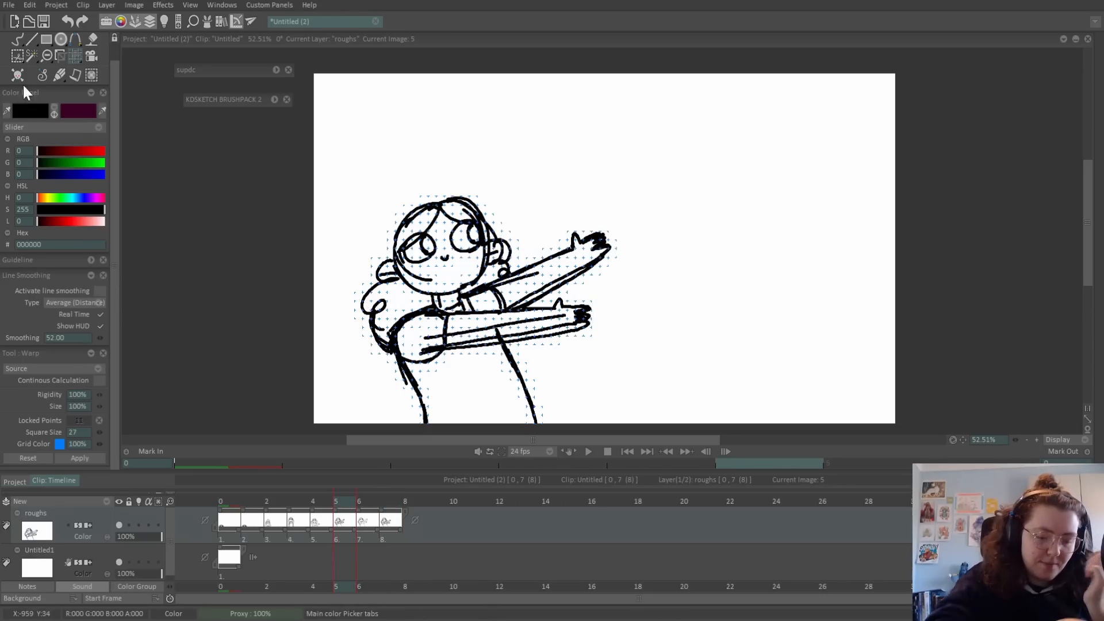
left_click(19, 43)
left_click(58, 41)
left_click(368, 510)
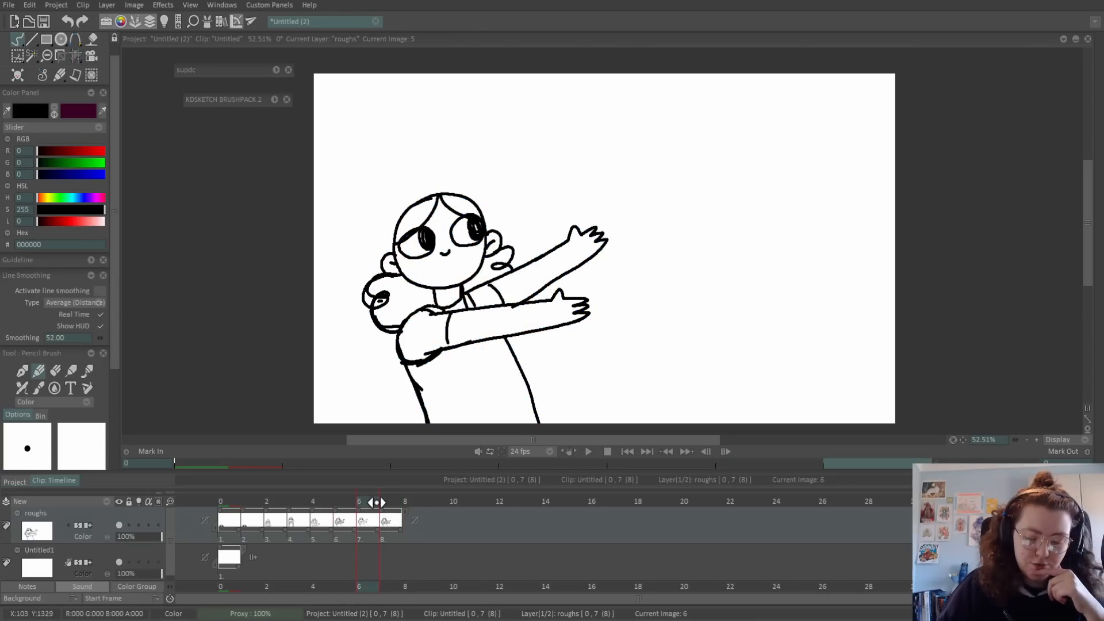
key("Left")
key("e")
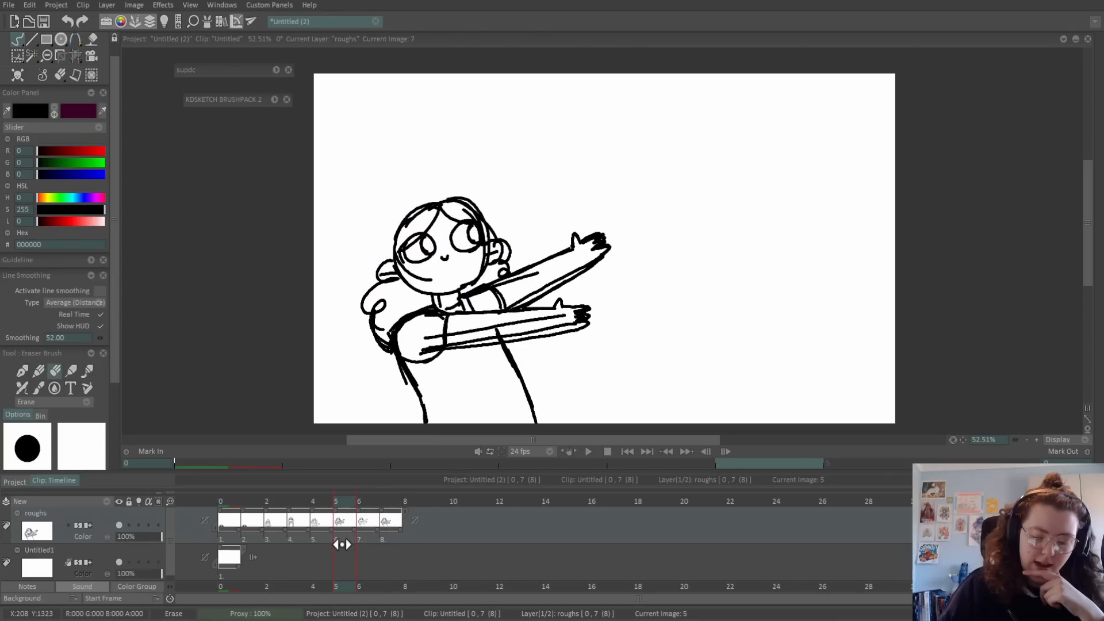
mouse_move(343, 548)
left_mouse_down()
mouse_move(390, 547)
mouse_move(165, 569)
left_mouse_up()
key("e")
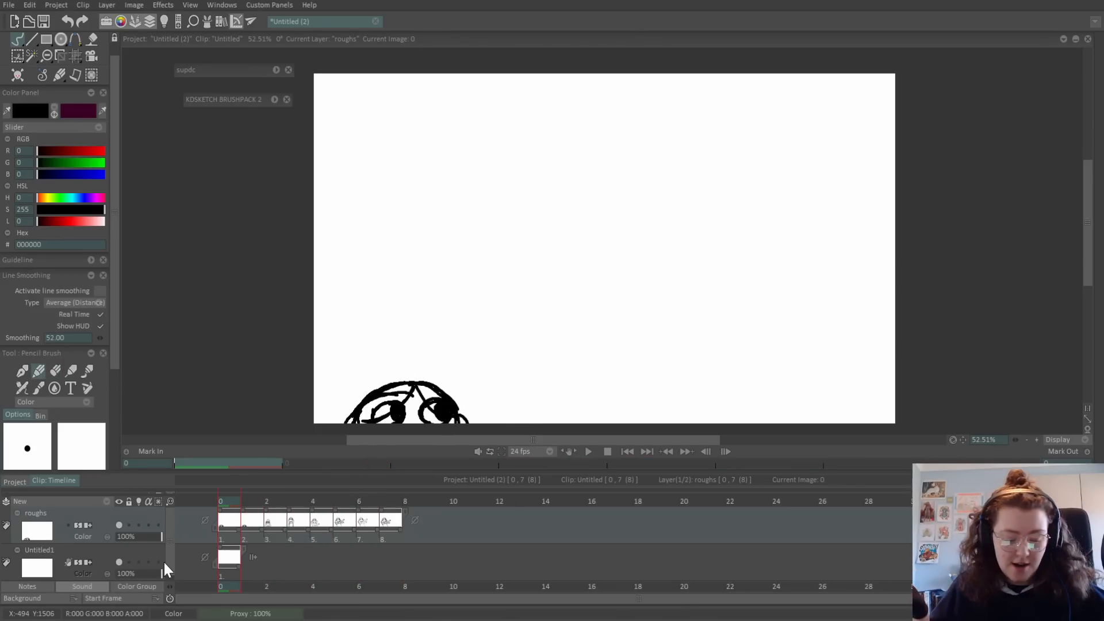
Extend the exposure of drawing 1 to 12 frames, drawing 2 to 8 frames and drawing 3 to 2 frames.
scroll(463, 506, "down", 2)
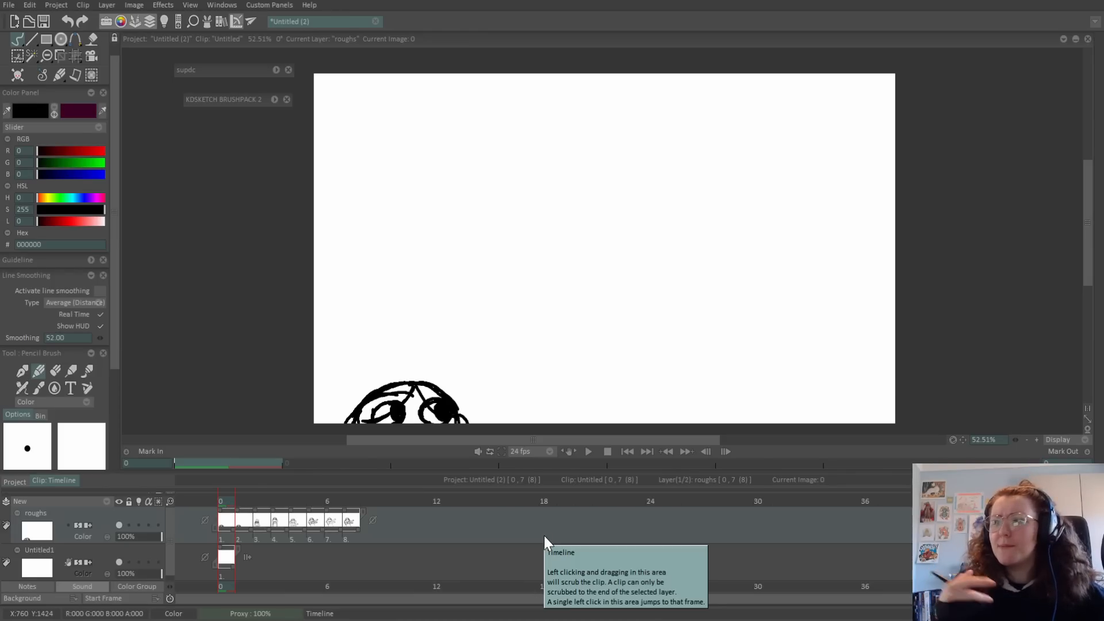
left_click_drag(237, 520, 459, 504)
mouse_move(520, 530)
left_mouse_down()
mouse_move(428, 541)
mouse_move(588, 530)
mouse_move(578, 531)
mouse_move(580, 512)
mouse_move(612, 528)
mouse_move(562, 547)
mouse_move(609, 535)
left_mouse_up()
left_click(438, 528)
left_click(581, 503)
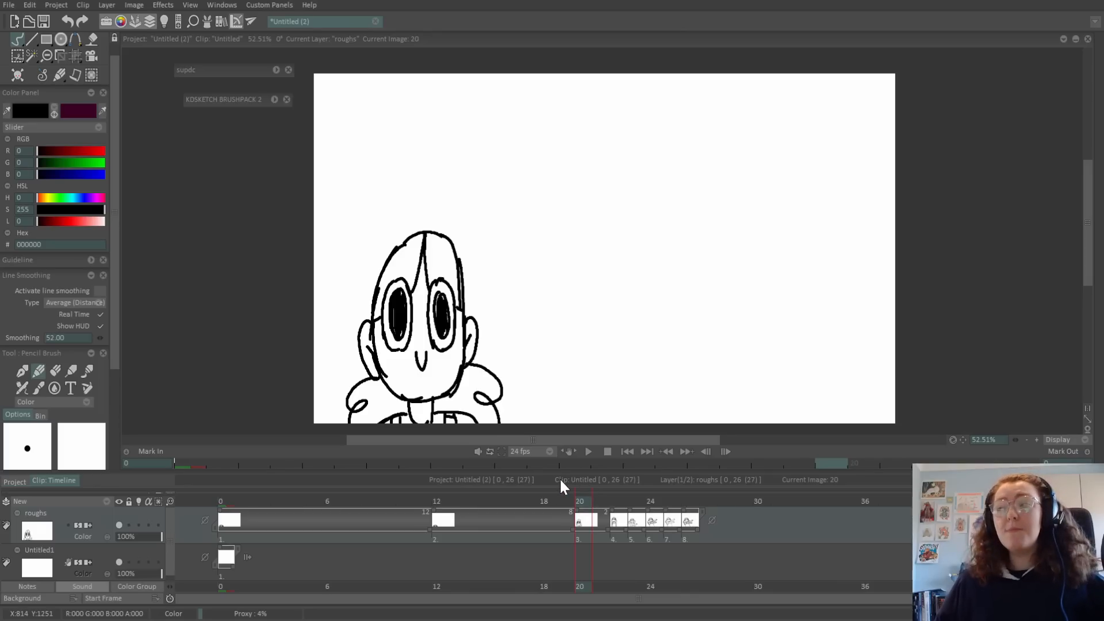
Extend drawing 4 to 6 frames, drawings 5, 6 and 7 to 2 frames each, and drawing 8 to 3 frames.
left_click(615, 502)
left_click_drag(628, 531, 709, 535)
left_click(722, 503)
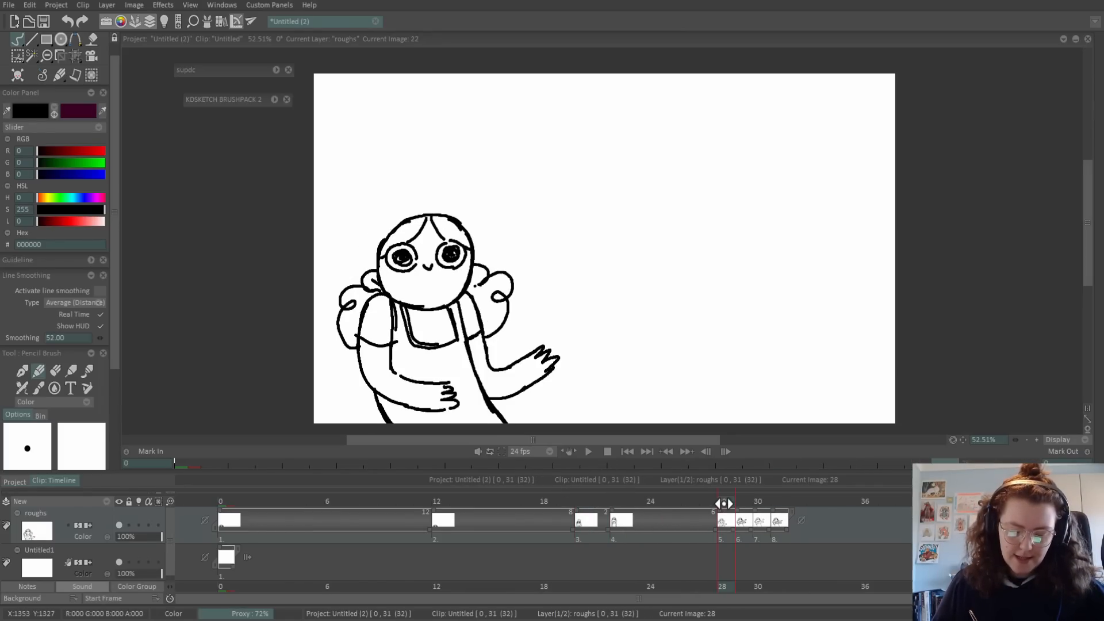
left_click_drag(733, 530, 799, 526)
left_click_drag(813, 525, 853, 516)
Step through the retimed frames, play the animation from the first frame, and stop at the upright pose on frame 23.
key("Right")
key("Right")
key("Right")
key("Right")
key("Right")
key("Right")
key("Right")
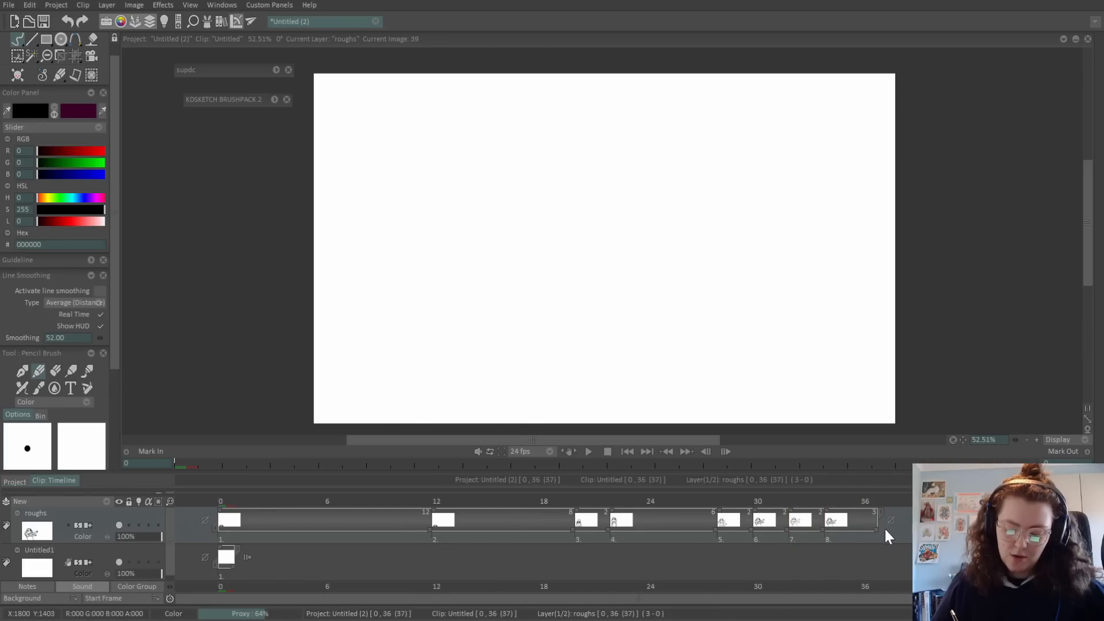
left_click(628, 451)
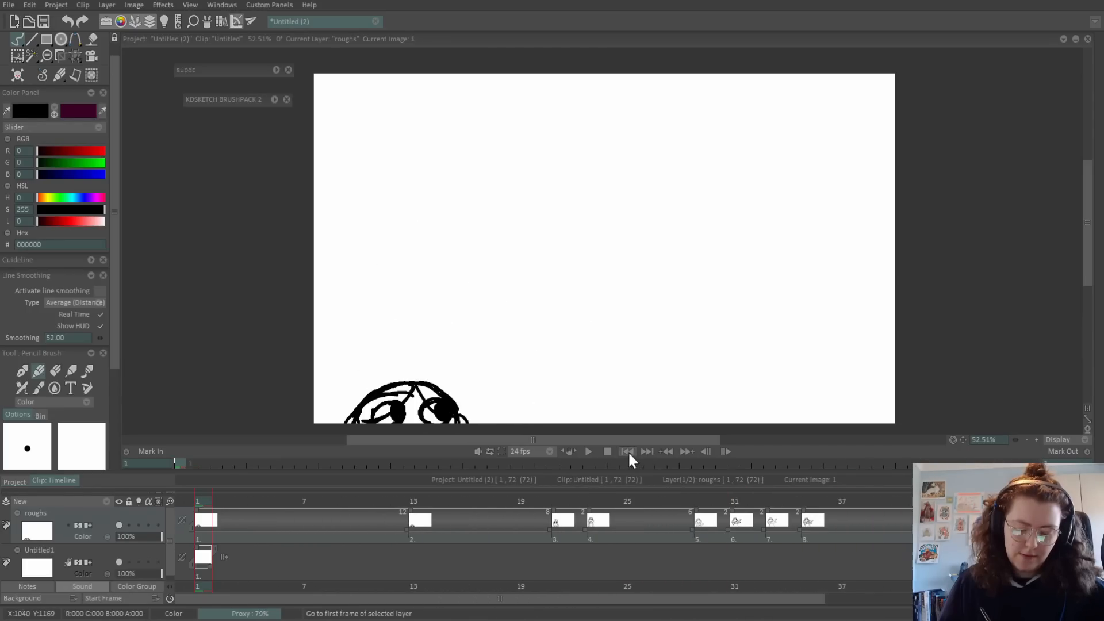
left_click(586, 453)
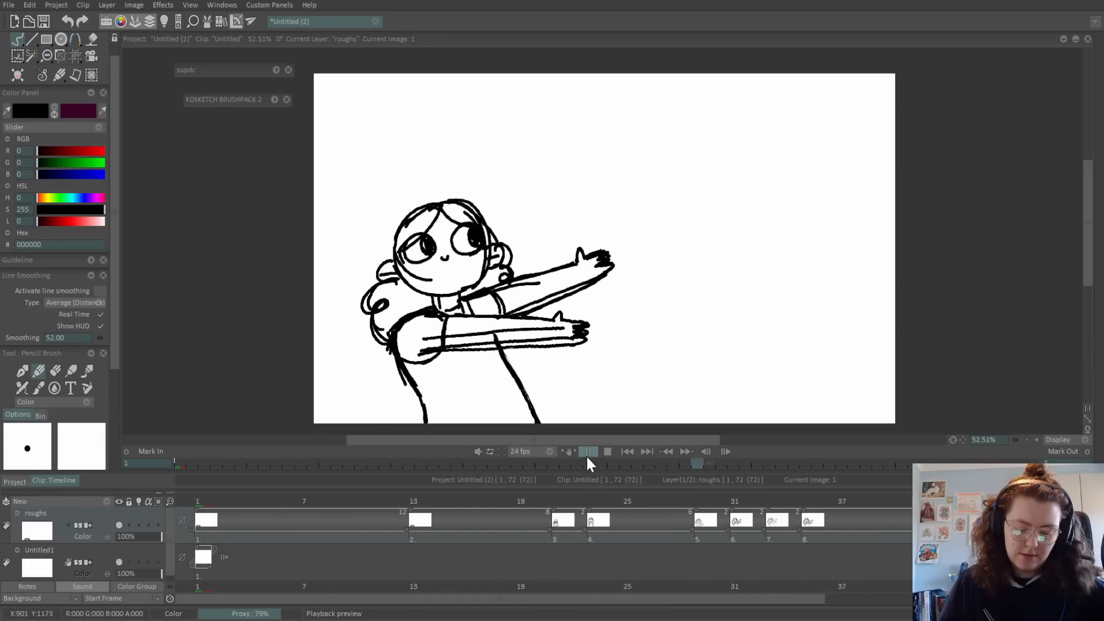
left_click(587, 453)
left_click(602, 501)
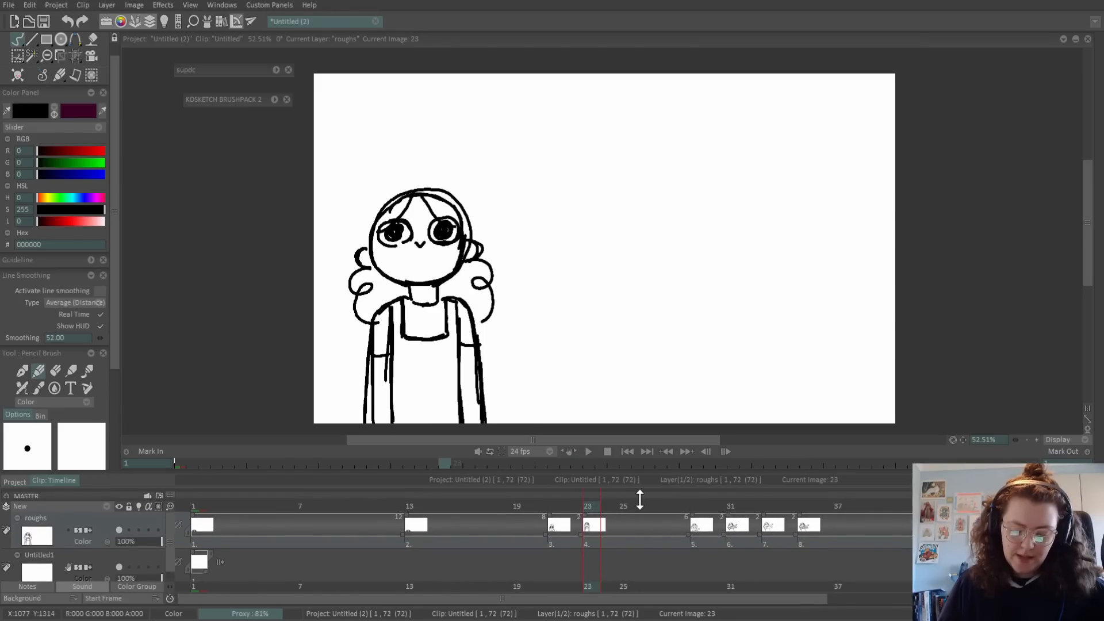
scroll(641, 501, "down", 1)
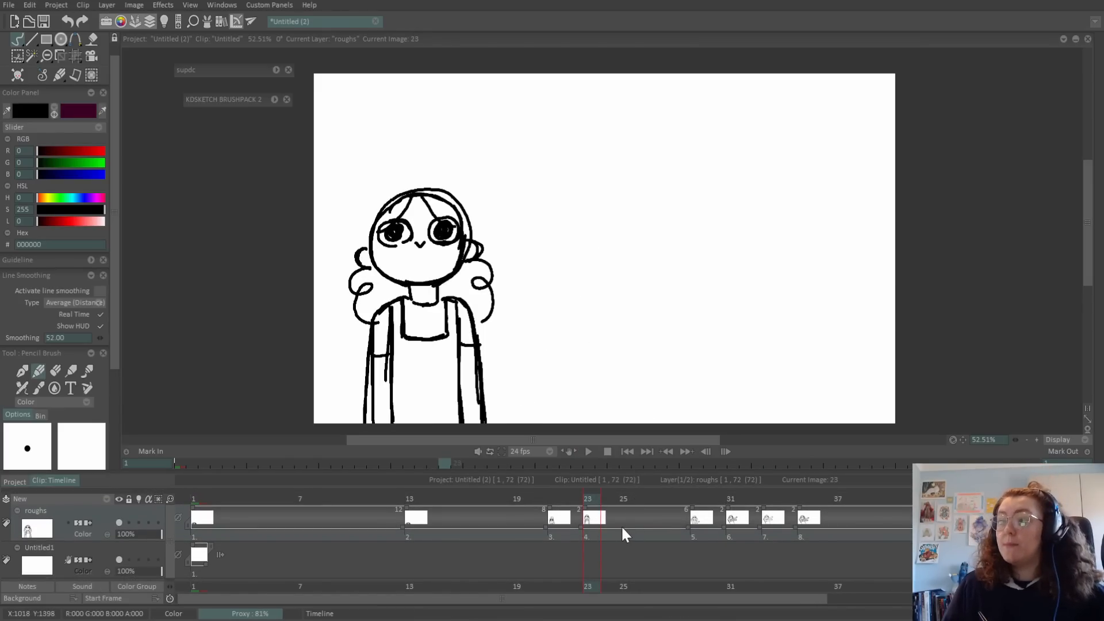
Extend drawing 4, the upright pose, to an 18-frame exposure and play the animation.
left_click_drag(688, 527, 900, 530)
left_click(589, 451)
left_click(588, 452)
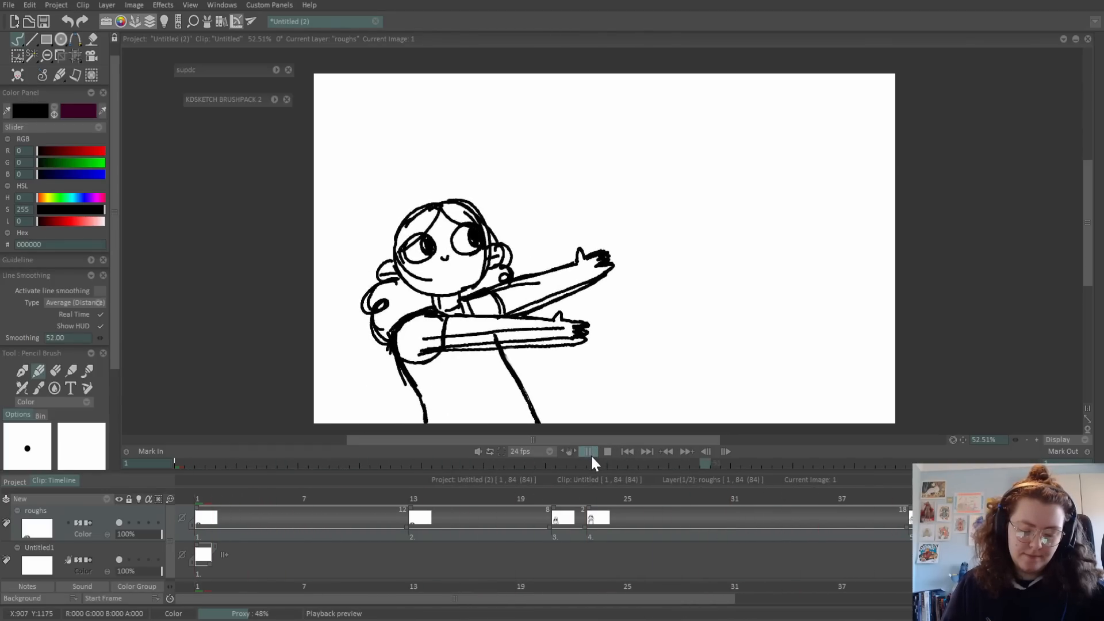
left_click(590, 452)
Shorten drawing 4 to 16 frames by starting drawing 5 two frames earlier, and play the animation again.
left_click(689, 599)
left_click_drag(690, 605, 715, 605)
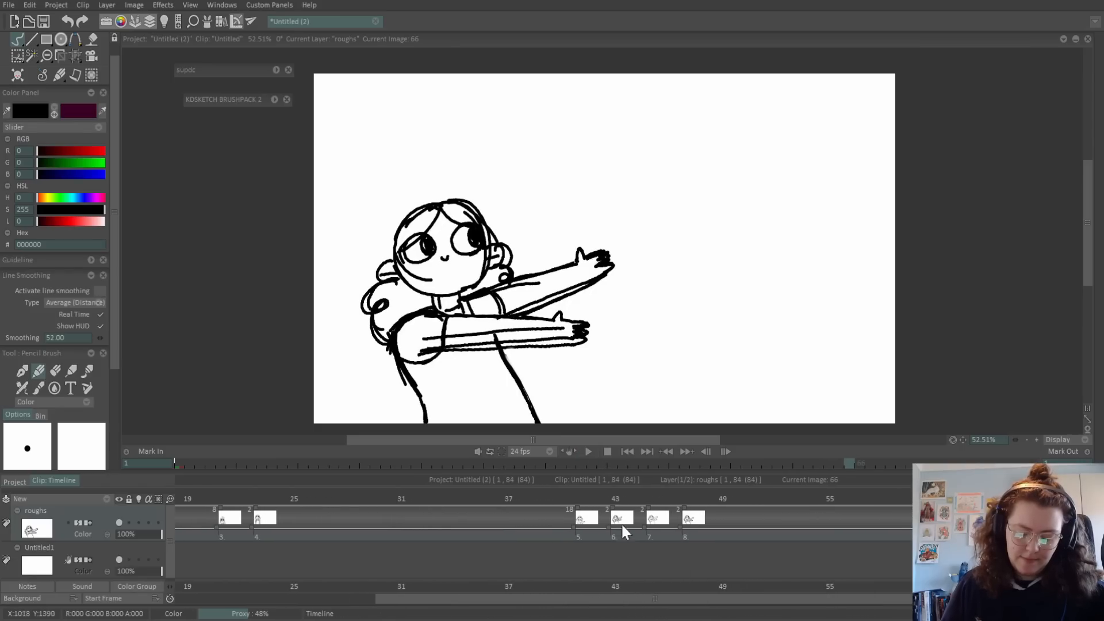
left_click_drag(576, 518, 544, 520)
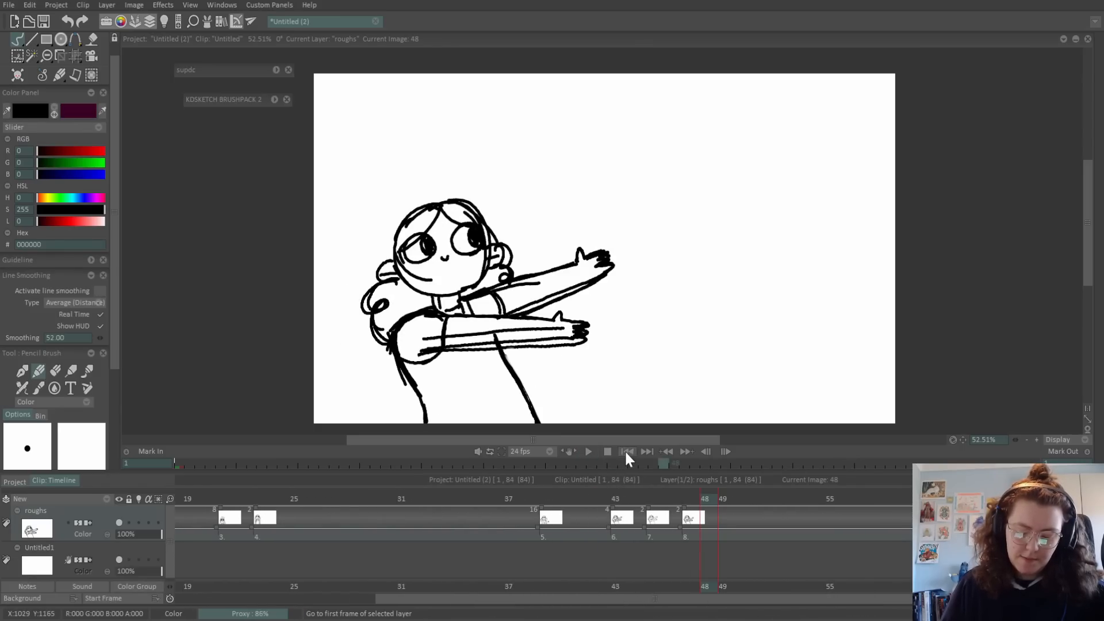
left_click(589, 452)
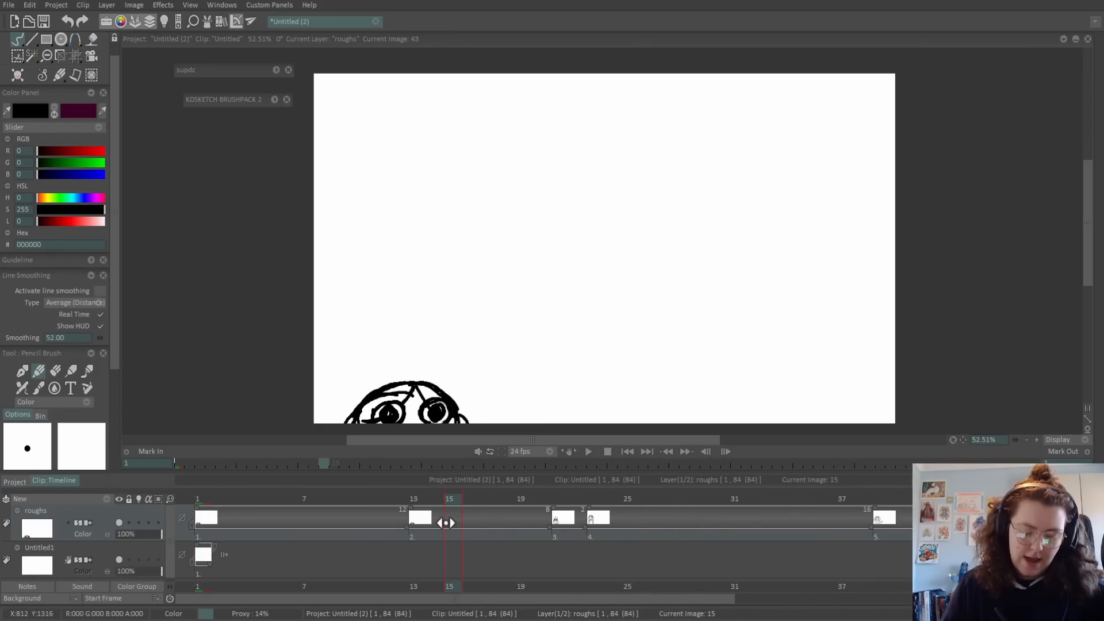
Stretch the peeking pose back over the first drawing, shorten its exposure to 10 frames, and return to the first frame.
left_click_drag(442, 520, 195, 524)
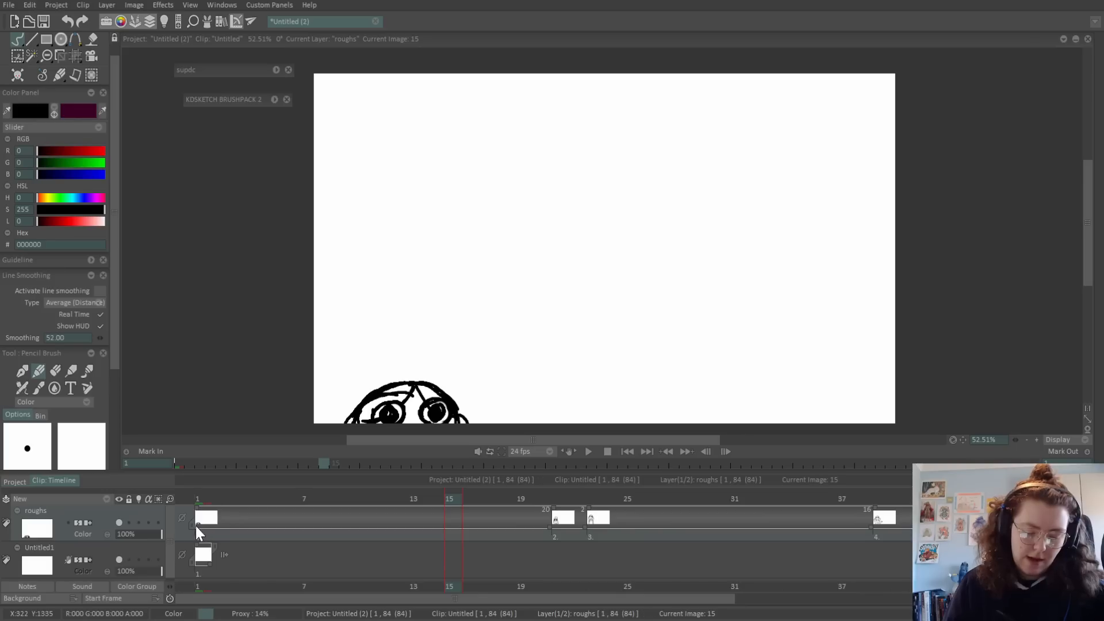
left_click_drag(551, 527, 408, 527)
left_click(627, 452)
Set the exposures of drawings 5 and 6 to 3 frames each and play the retimed animation.
left_click_drag(798, 524, 855, 524)
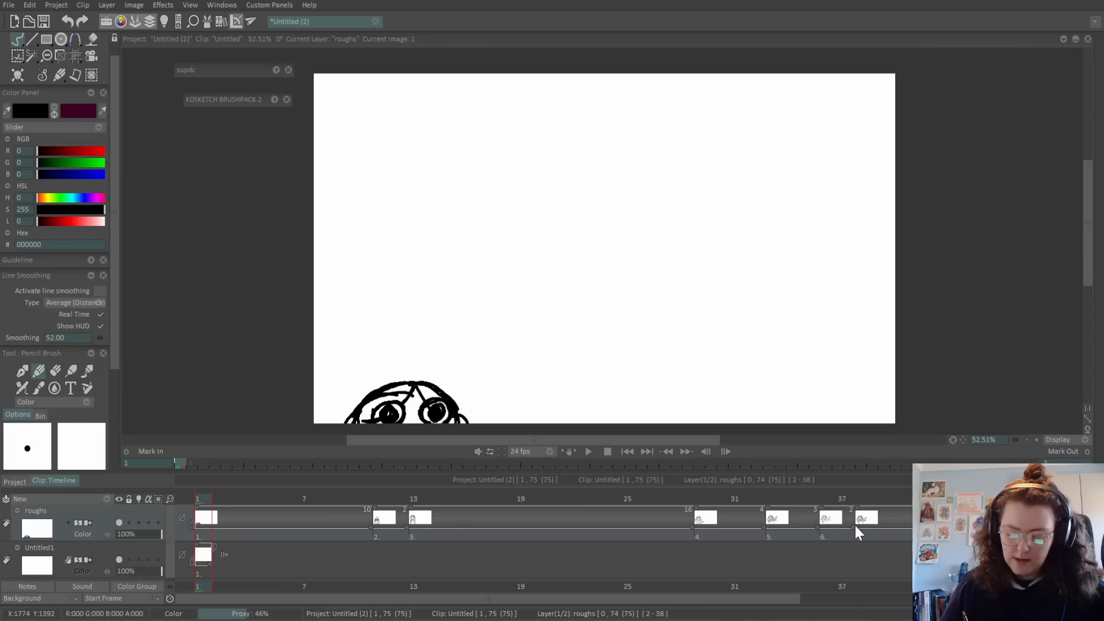
left_click(588, 452)
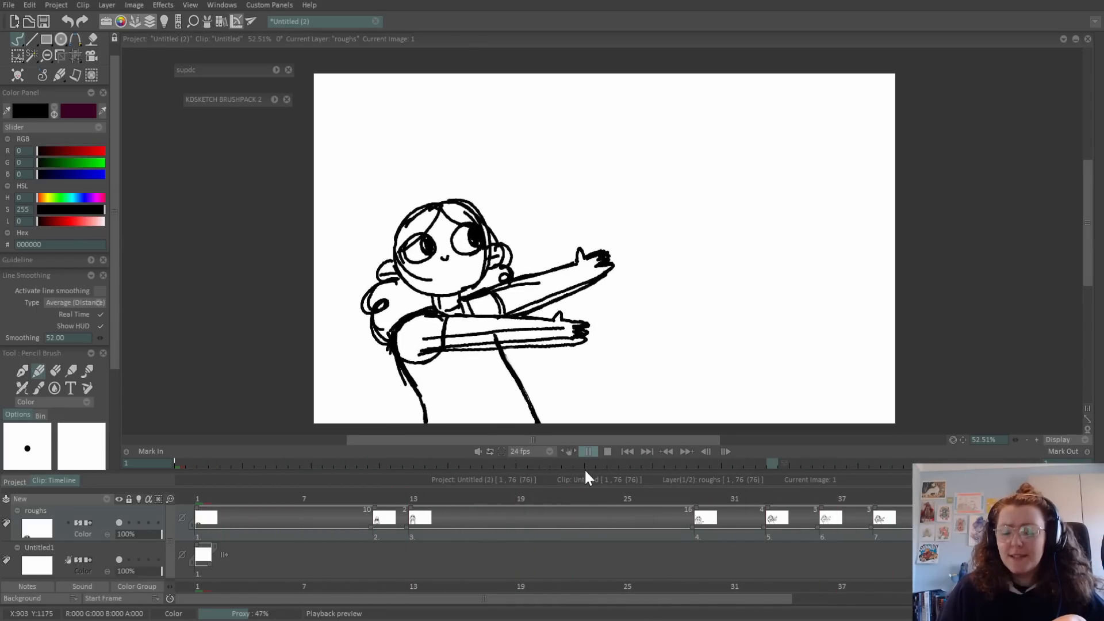
Insert a blank two-frame drawing at frame 31 after the crouching pose and turn on the light table for neighbouring drawings.
mouse_move(676, 498)
left_mouse_down()
mouse_move(712, 501)
mouse_move(661, 506)
mouse_move(812, 512)
mouse_move(661, 525)
mouse_move(785, 525)
mouse_move(738, 530)
left_mouse_up()
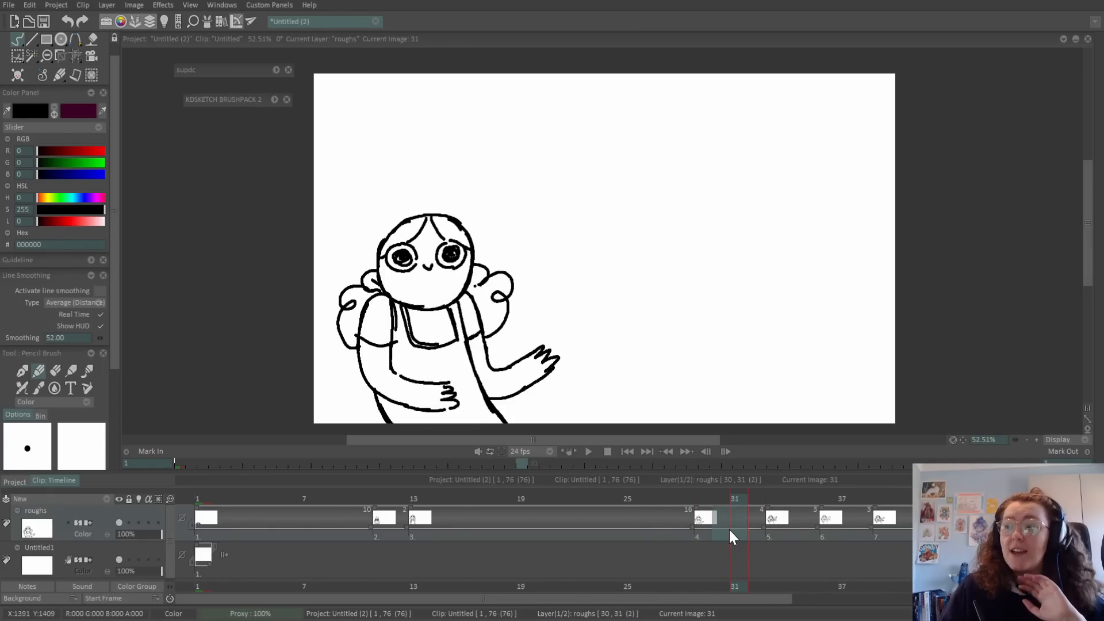
left_click(752, 498)
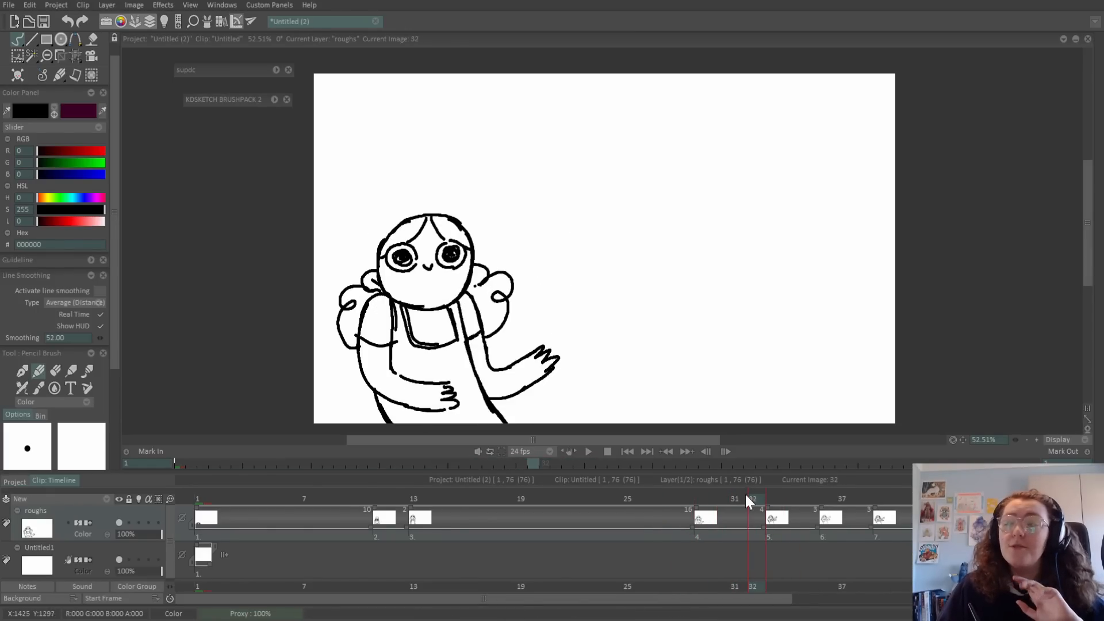
left_click(737, 499)
left_click(717, 499)
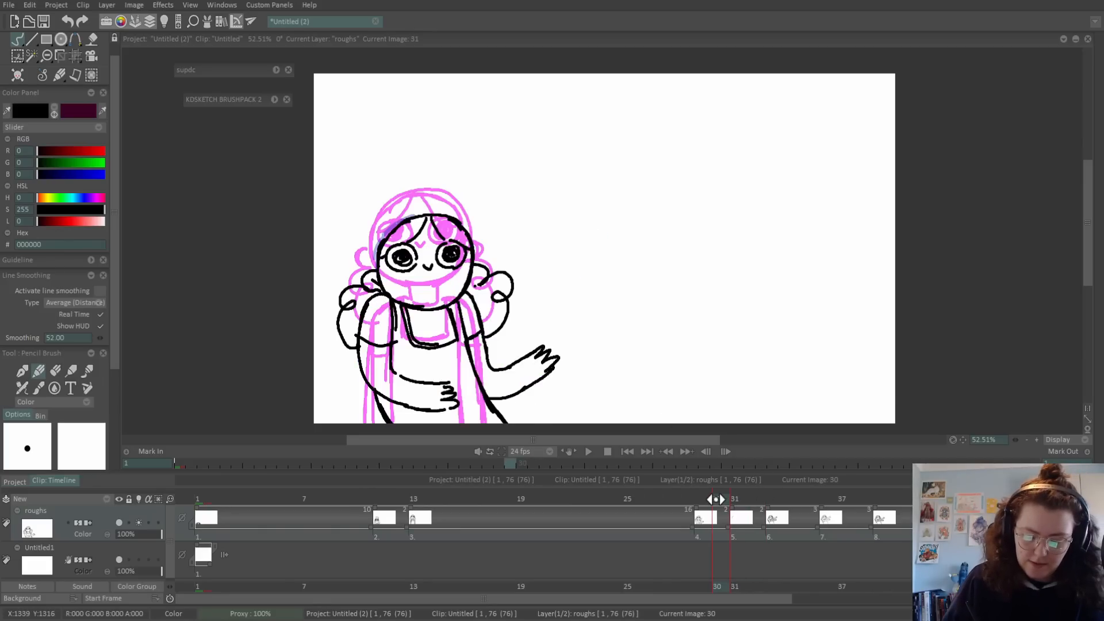
mouse_move(716, 499)
left_mouse_down()
mouse_move(785, 495)
mouse_move(705, 509)
mouse_move(752, 507)
mouse_move(728, 503)
left_mouse_up()
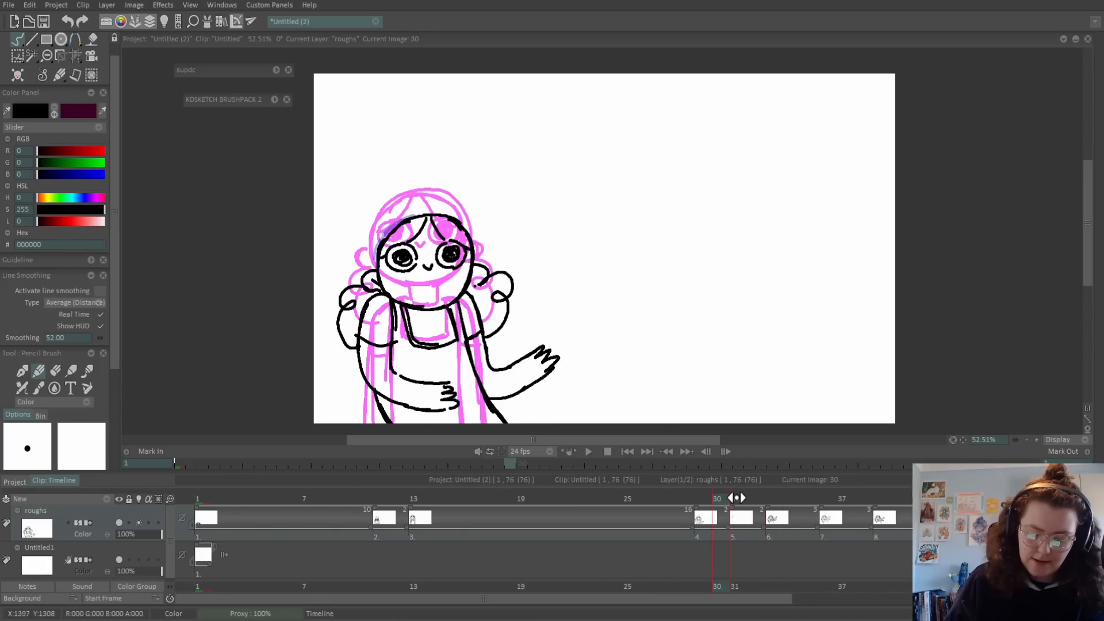
Draw the in-between head on frame 31 with side-looking eyes, a smile, parted hair and ears.
left_click(737, 498)
mouse_move(376, 249)
left_mouse_down()
mouse_move(393, 304)
mouse_move(462, 297)
mouse_move(449, 298)
mouse_move(470, 282)
mouse_move(470, 227)
mouse_move(467, 283)
mouse_move(469, 232)
mouse_move(391, 266)
mouse_move(414, 253)
mouse_move(399, 245)
mouse_move(406, 269)
mouse_move(468, 250)
mouse_move(449, 244)
mouse_move(461, 262)
mouse_move(437, 266)
left_mouse_up()
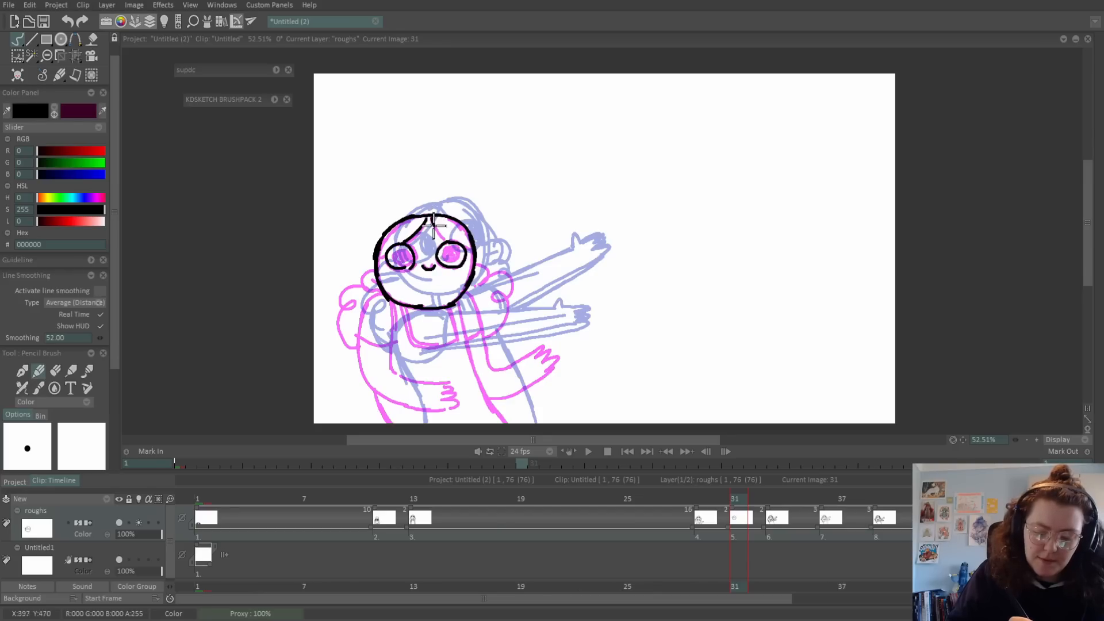
left_click_drag(434, 224, 467, 241)
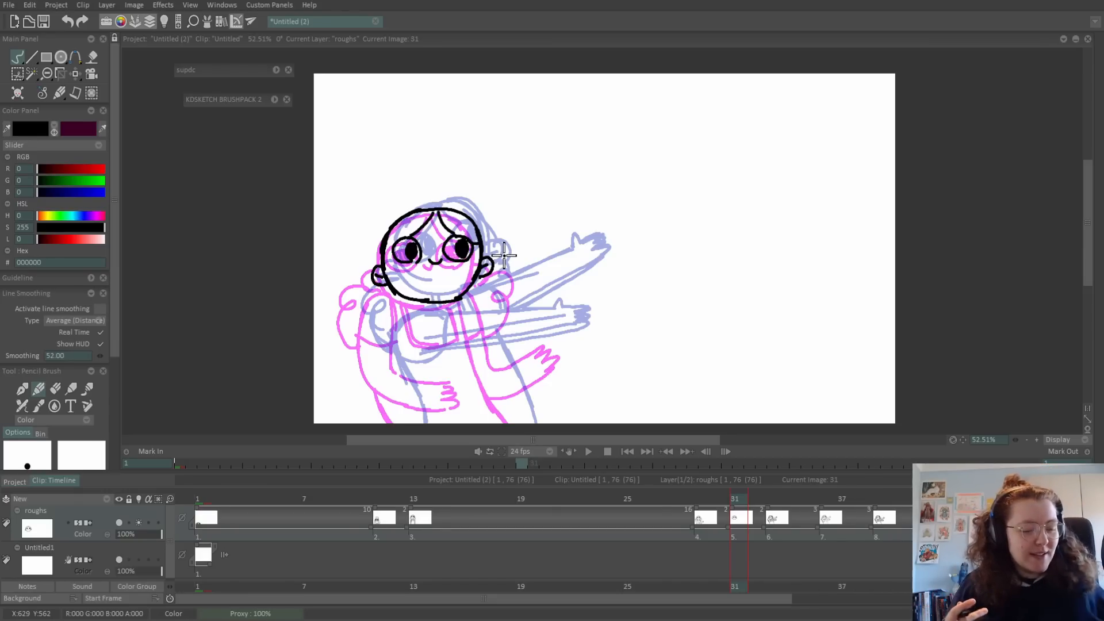
Flip back and forth between frames 30 and 33 to check how the new head leads into the reaching pose.
key("Left")
key("Right")
key("Right")
key("Right")
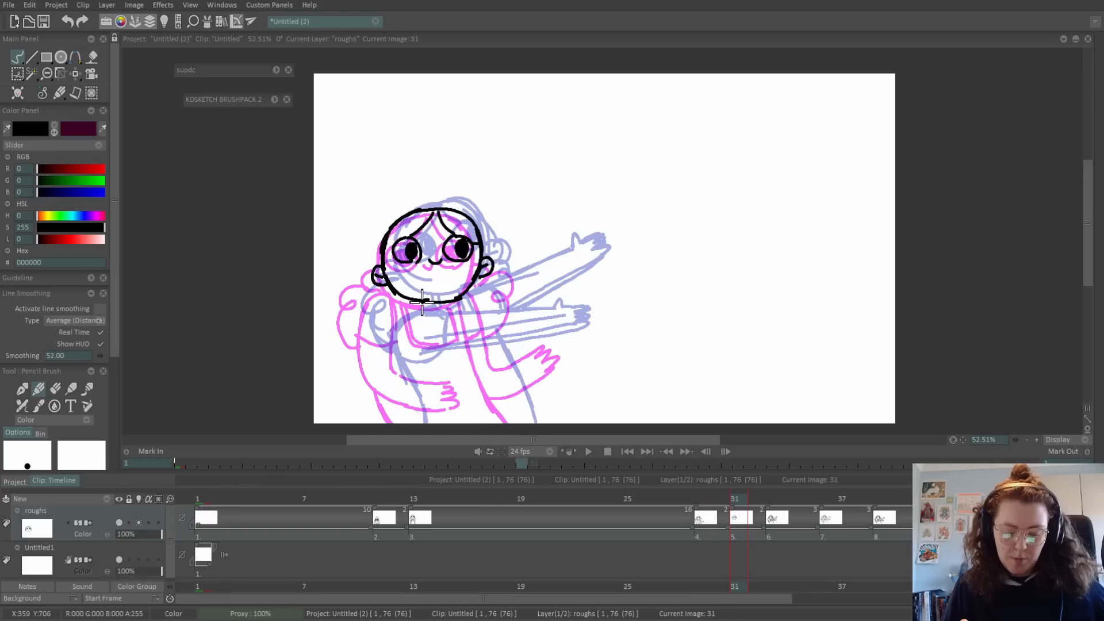
key("Left")
key("Left")
key("Left")
key("Right")
key("Right")
key("Right")
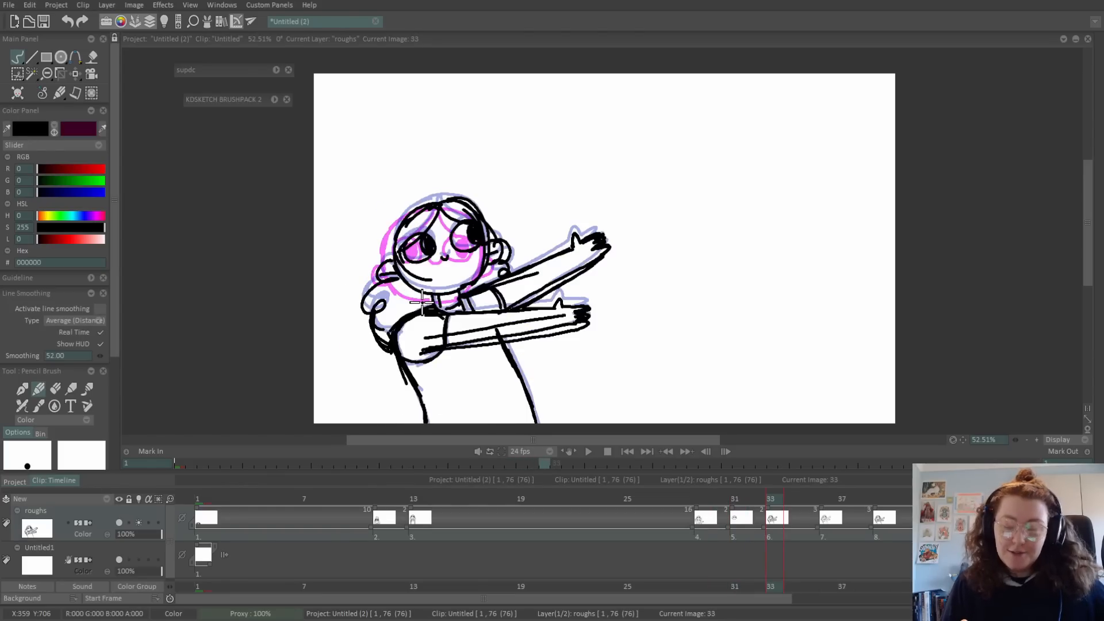
key("Left")
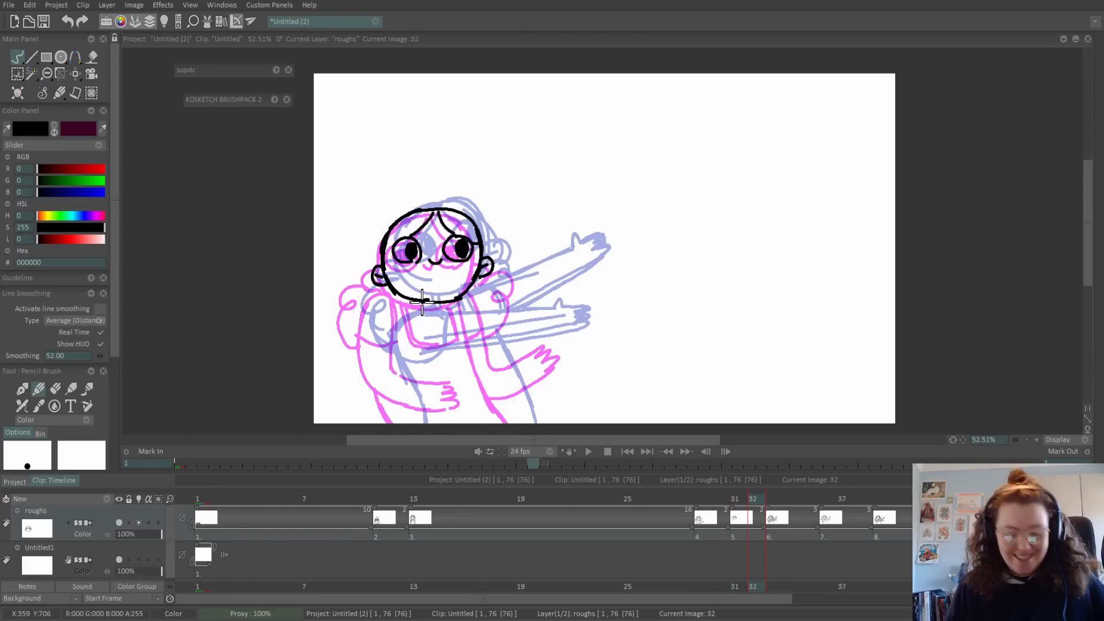
key("Right")
key("Left")
key("Left")
key("Left")
key("Right")
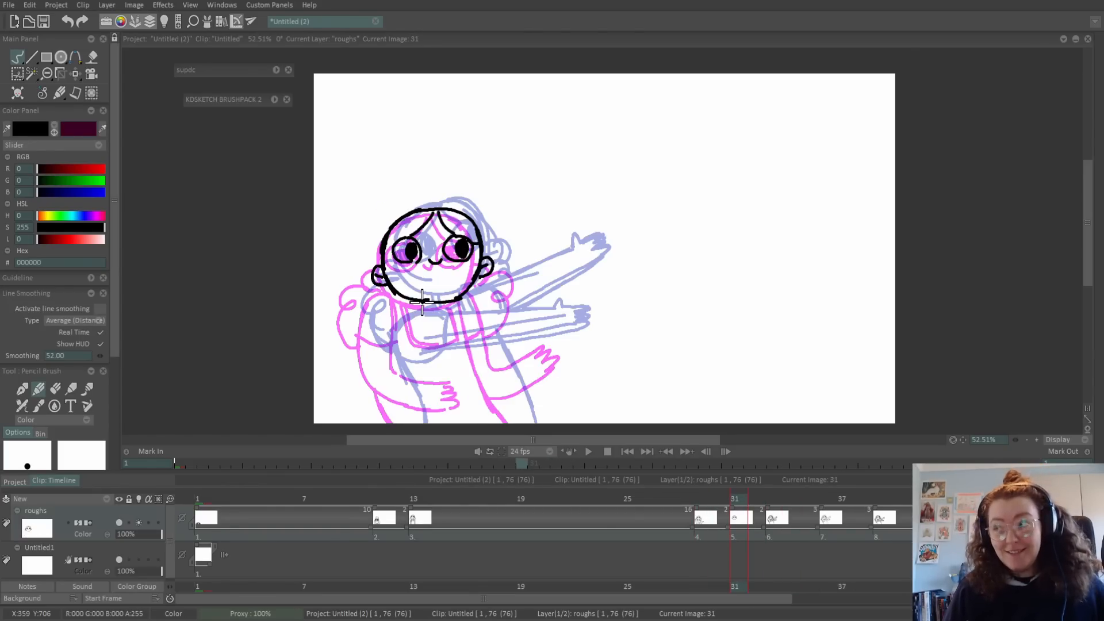
key("Right")
key("Right")
key("Left")
key("Left")
key("Left")
key("Left")
key("Right")
key("Right")
key("Right")
key("Right")
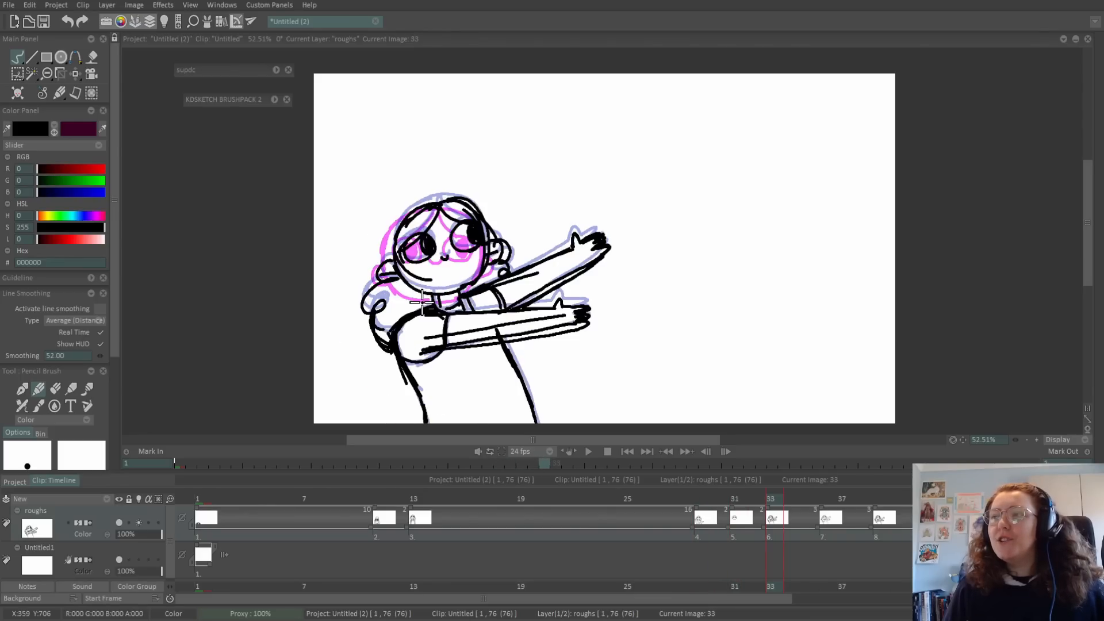
key("Left")
key("Left")
key("Left")
key("Left")
key("Right")
key("Right")
key("Right")
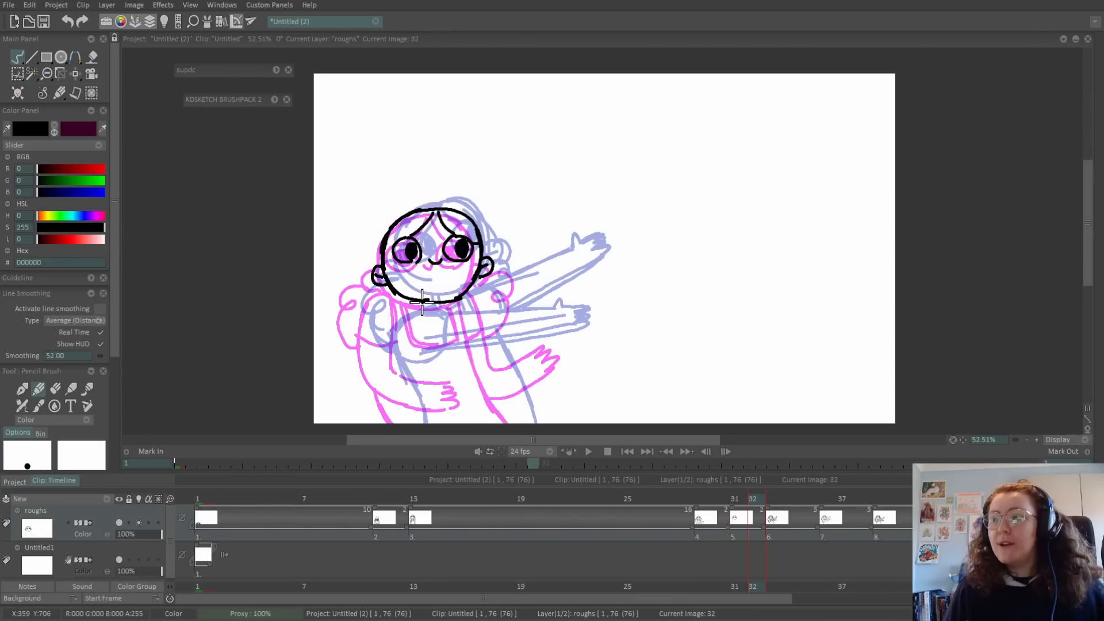
key("Right")
key("Left")
key("Left")
key("Left")
key("Right")
key("Right")
key("Right")
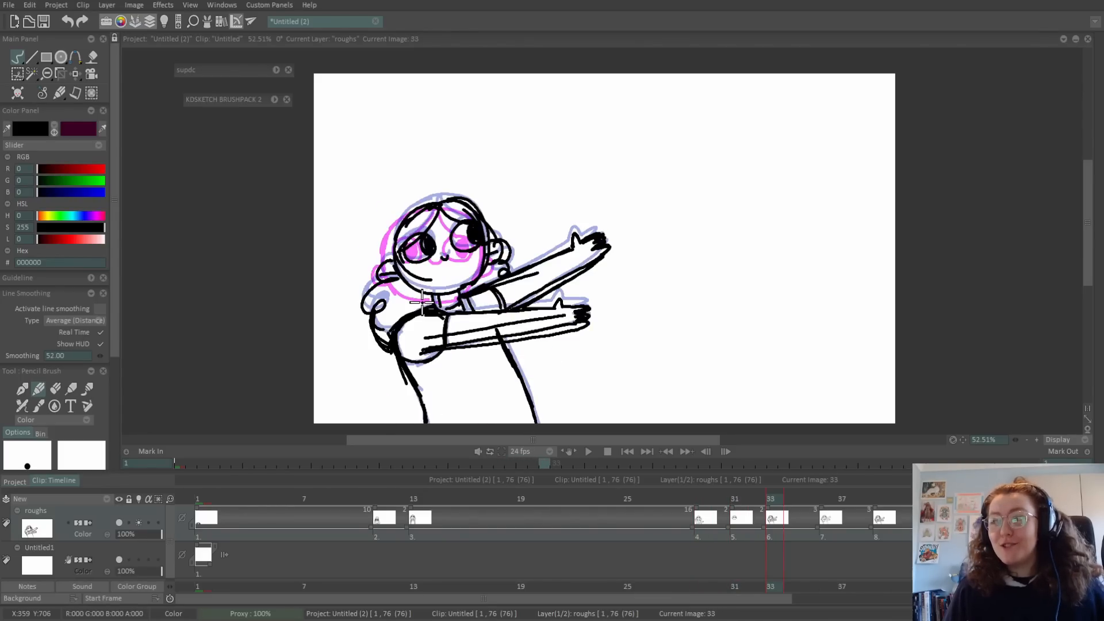
key("Left")
key("Left")
key("Left")
key("Right")
key("Right")
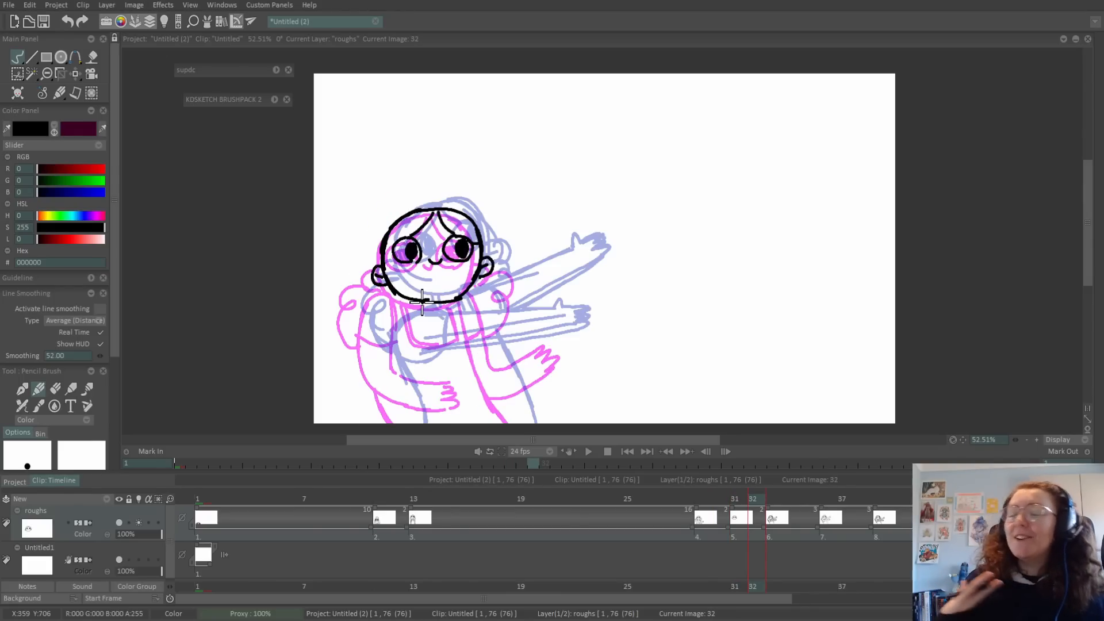
key("Left")
key("Left")
key("Right")
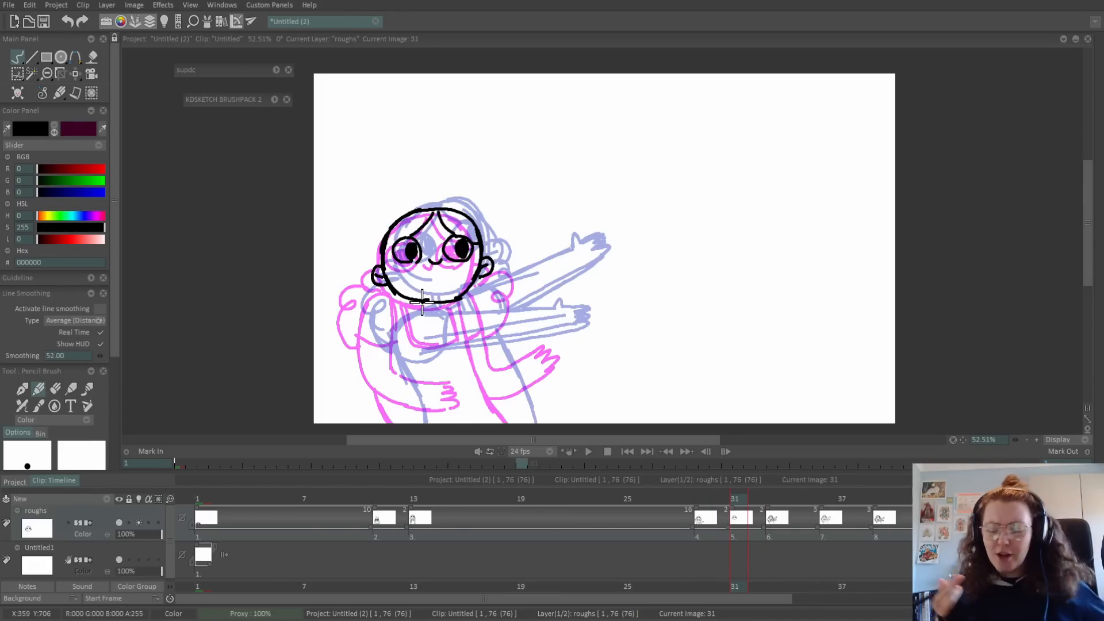
key("Left")
key("Right")
key("Right")
key("Right")
key("Left")
key("Left")
key("Left")
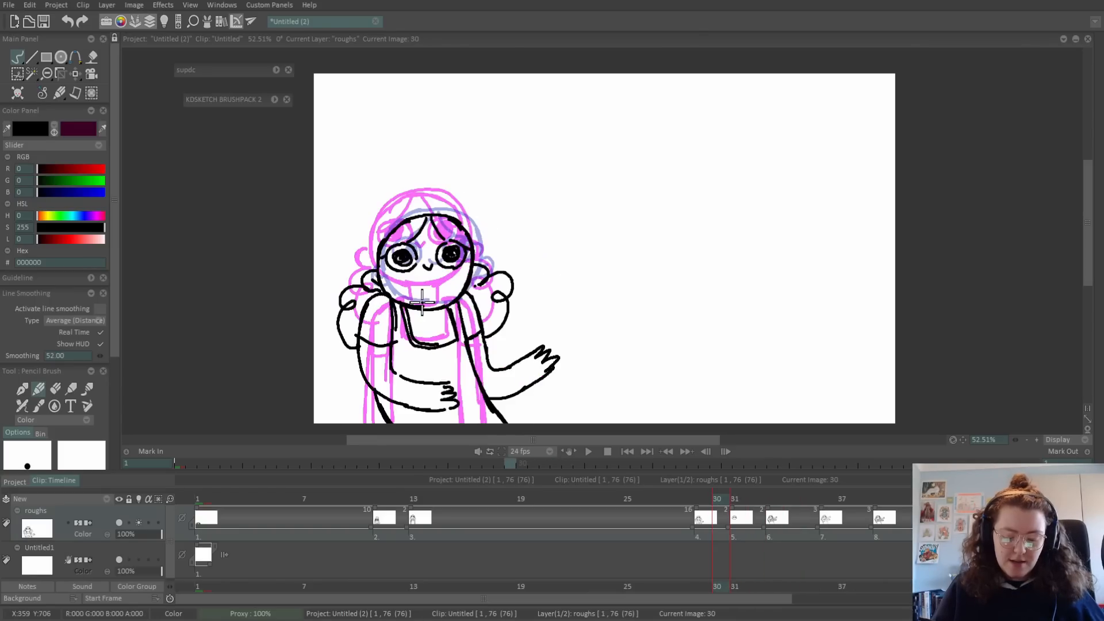
Draw the collar, shoulders and both sides of the body below the head on frame 31.
key("space")
key("Right")
key("Right")
mouse_move(411, 304)
left_mouse_down()
mouse_move(455, 314)
mouse_move(411, 310)
mouse_move(377, 330)
mouse_move(382, 414)
left_mouse_up()
left_click_drag(460, 302, 511, 423)
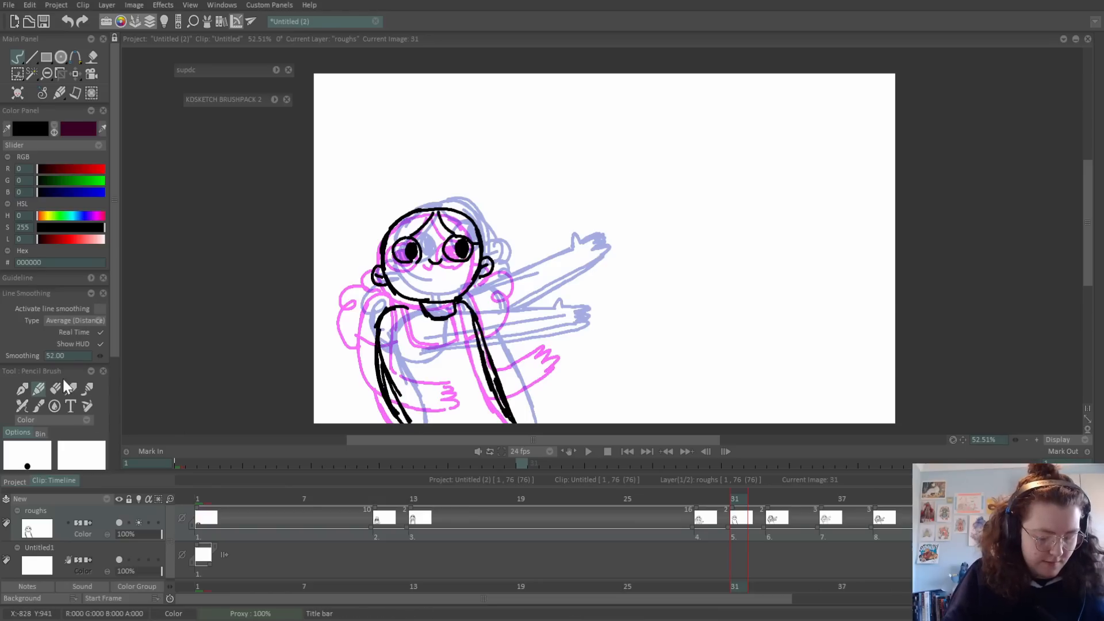
Erase the stray inner line along the near side of the body and redraw that shoulder and upper arm with the Pencil brush.
left_click(56, 388)
mouse_move(387, 331)
left_mouse_down()
mouse_move(392, 396)
mouse_move(395, 381)
mouse_move(411, 420)
left_mouse_up()
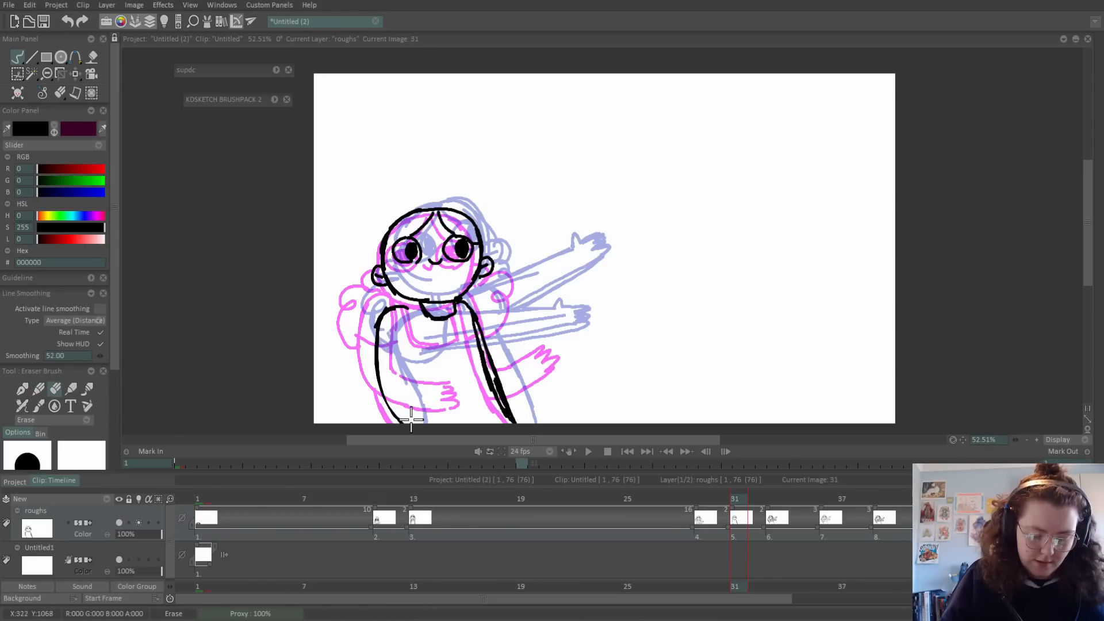
left_click(39, 388)
mouse_move(403, 311)
left_mouse_down()
mouse_move(382, 352)
mouse_move(380, 417)
left_mouse_up()
left_click_drag(416, 305, 414, 369)
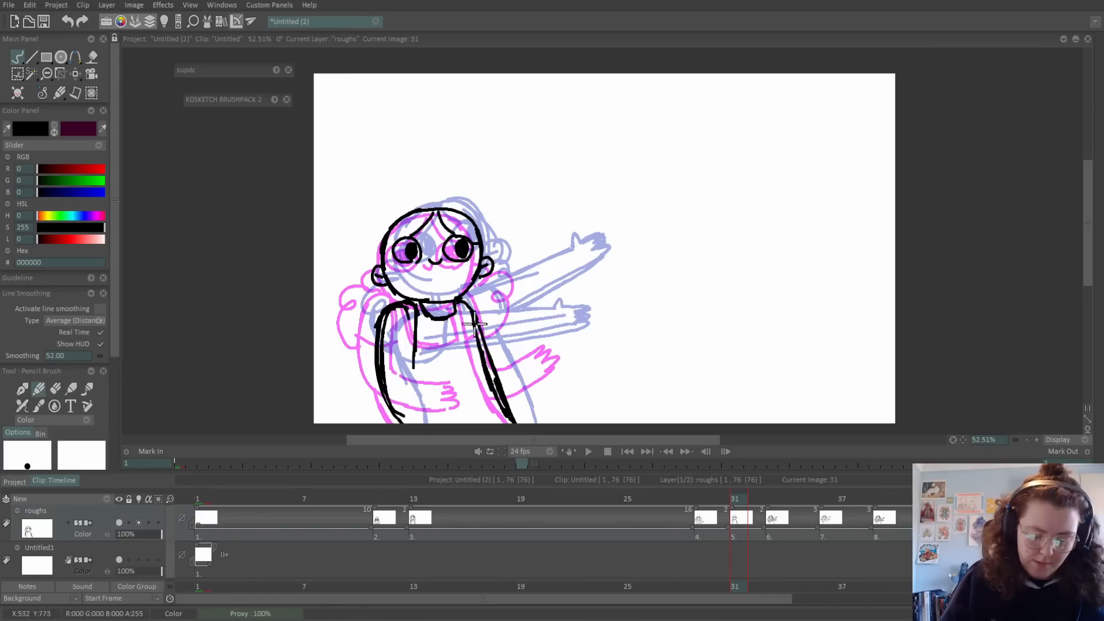
Add bent forearms with raised hands, curly hair on both sides, and the sleeve and neckline details to the in-between.
mouse_move(412, 415)
left_mouse_down()
mouse_move(456, 385)
mouse_move(419, 416)
mouse_move(461, 378)
mouse_move(424, 414)
mouse_move(458, 381)
mouse_move(462, 358)
mouse_move(438, 374)
mouse_move(443, 353)
mouse_move(408, 389)
mouse_move(442, 352)
mouse_move(458, 359)
mouse_move(463, 369)
mouse_move(381, 348)
left_mouse_up()
mouse_move(501, 360)
left_mouse_down()
mouse_move(526, 310)
mouse_move(531, 363)
left_mouse_up()
left_click_drag(368, 284, 359, 345)
left_click_drag(397, 308, 414, 320)
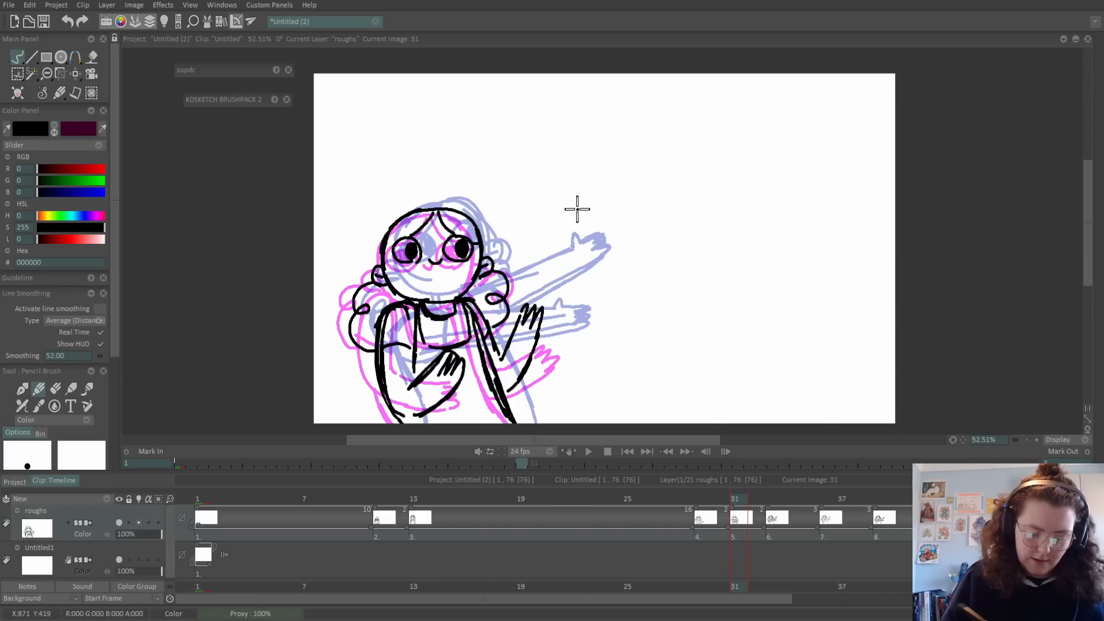
Turn off the roughs layer's light table and flip through frames 30 to 33 to check the finished in-between.
left_click(139, 523)
key("Left")
key("Right")
key("Left")
key("Right")
key("Right")
key("Right")
key("Right")
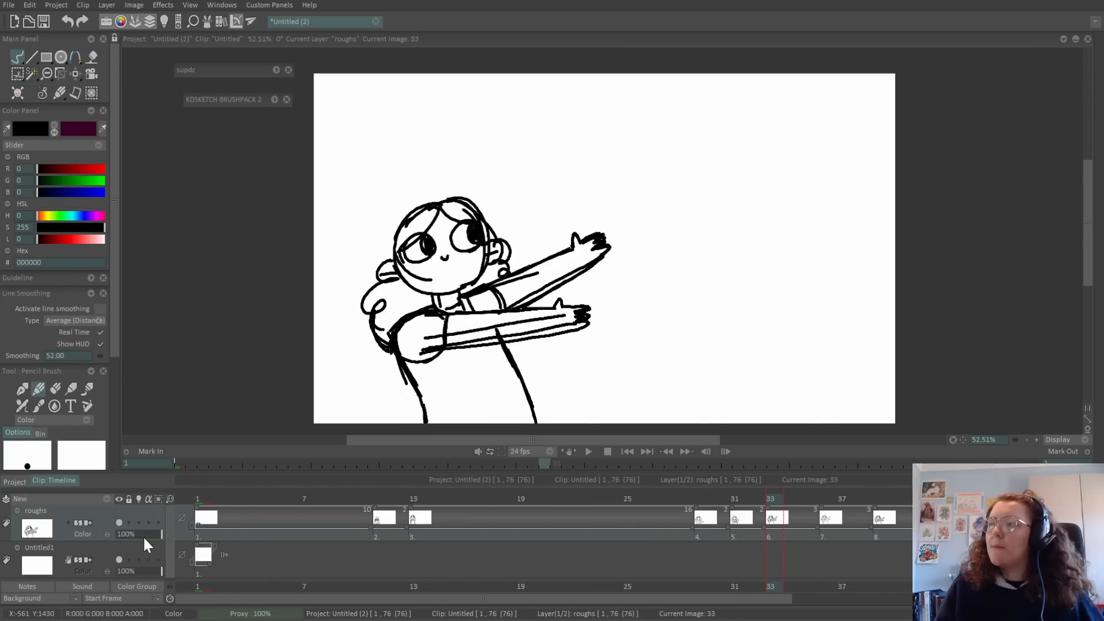
Flip repeatedly between frames 27 and 35 to examine the motion from the upright pose through the anticipation to the reach.
key("Left")
key("Left")
key("Left")
key("Left")
key("Right")
key("Right")
key("Right")
key("Right")
key("Left")
key("Left")
key("Left")
key("Left")
key("Left")
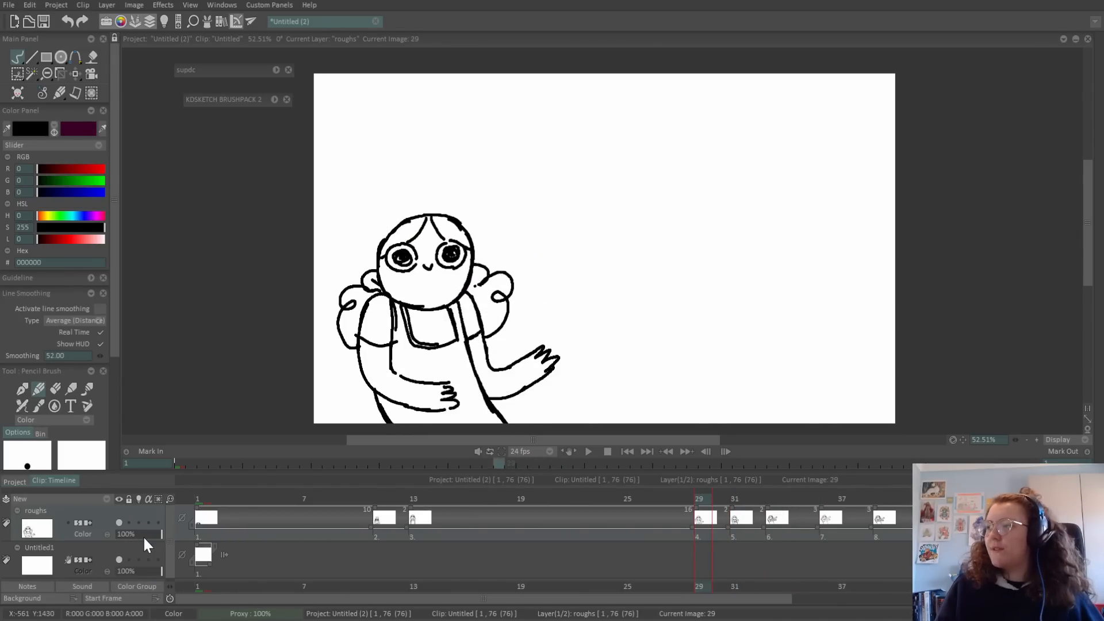
key("Right")
key("Right")
key("Right")
key("Right")
key("Left")
key("Left")
key("Left")
key("Left")
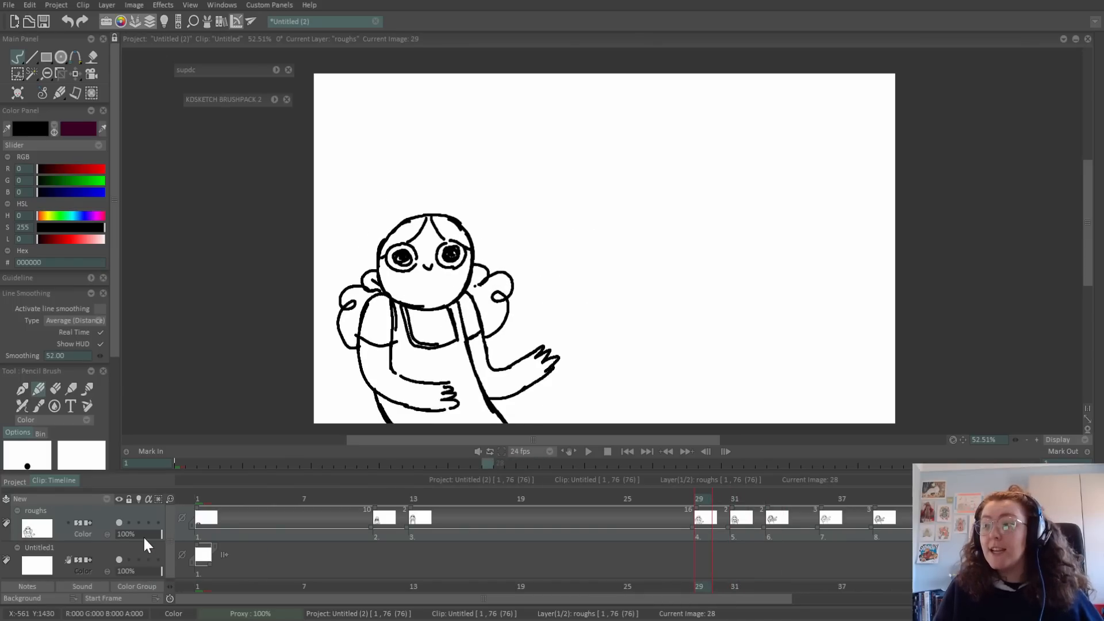
key("Left")
key("Right")
key("Right")
key("Right")
key("Right")
key("Right")
key("Right")
key("Right")
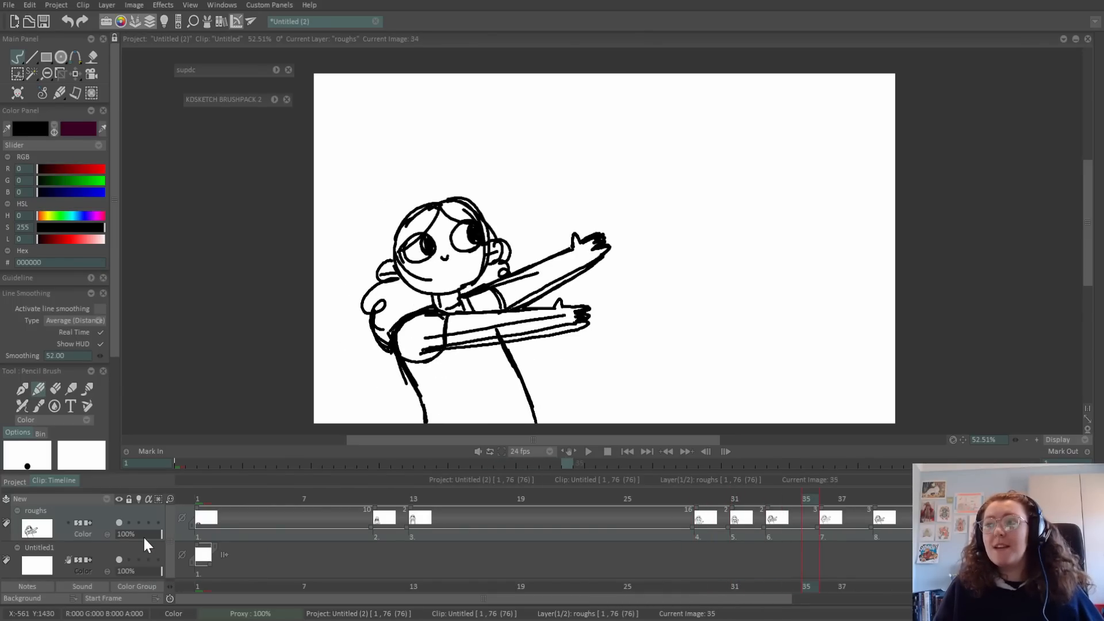
key("Left")
key("Left")
key("Left")
key("Left")
key("Left")
key("Right")
key("Right")
key("Right")
key("Right")
key("Right")
key("Left")
key("Left")
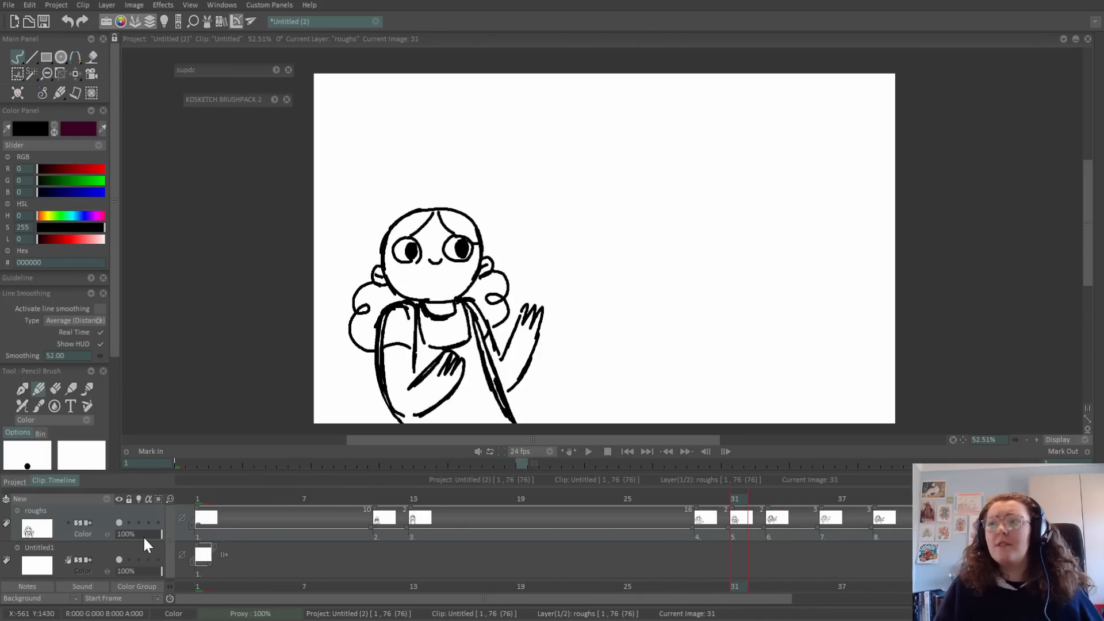
key("Left")
key("Left")
key("Left")
key("Left")
key("Right")
key("Right")
key("Right")
key("Right")
key("Left")
key("Left")
key("Left")
key("Left")
key("Left")
key("Left")
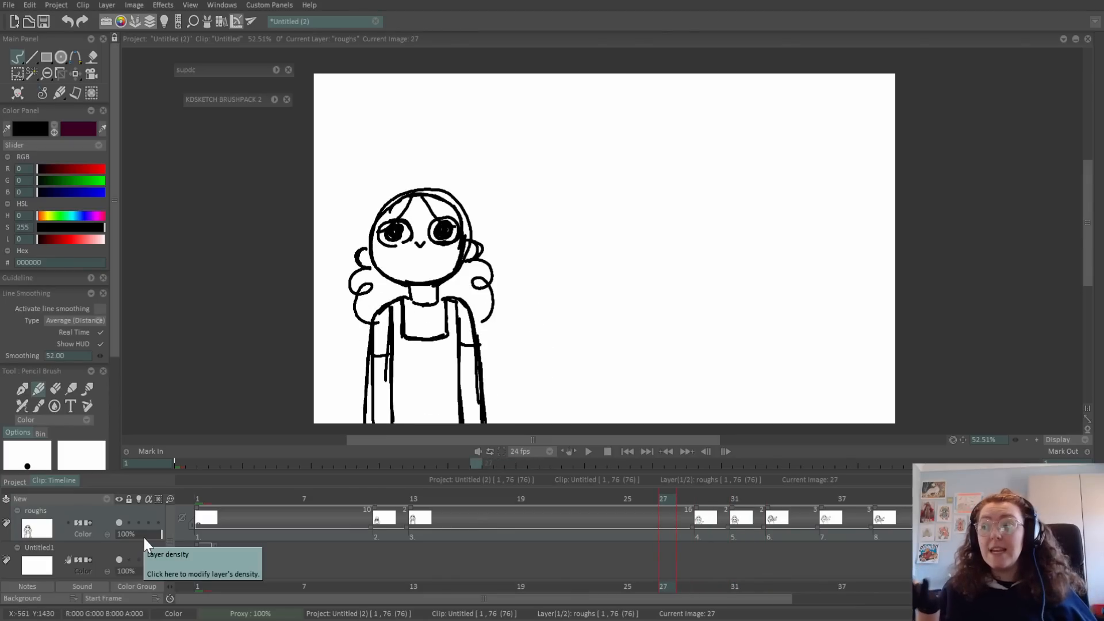
key("Right")
key("Right")
key("Right")
key("Right")
key("Right")
key("Right")
key("Right")
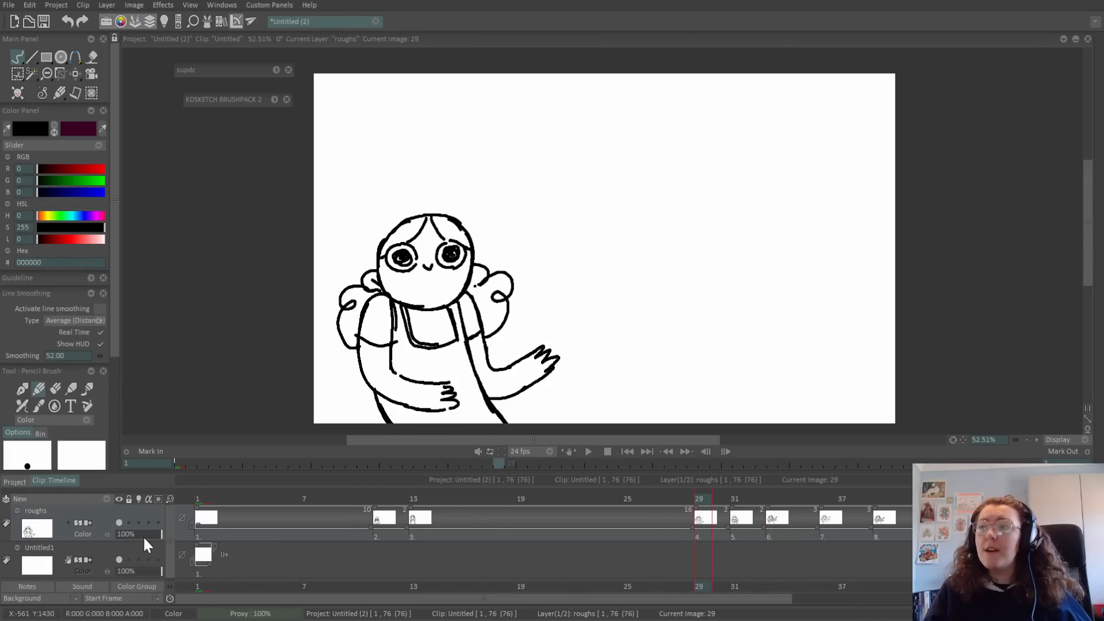
Flip back and forth from the upright pose at frame 27 through the anticipation and reach drawings to compare how the poses flow.
key("Left")
key("Left")
key("Left")
key("Left")
key("Left")
key("Left")
key("Left")
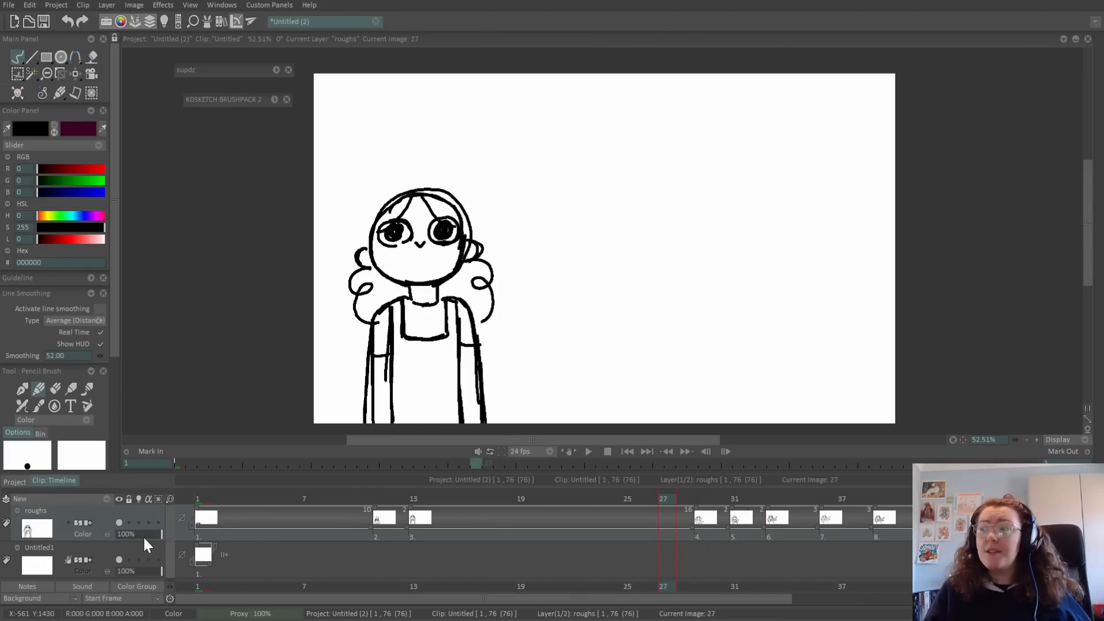
key("Right")
key("Right")
key("Right")
key("Right")
key("Right")
key("Right")
key("Right")
key("Left")
key("Left")
key("Left")
key("Left")
key("Left")
key("Left")
key("Left")
key("Left")
key("Left")
key("Left")
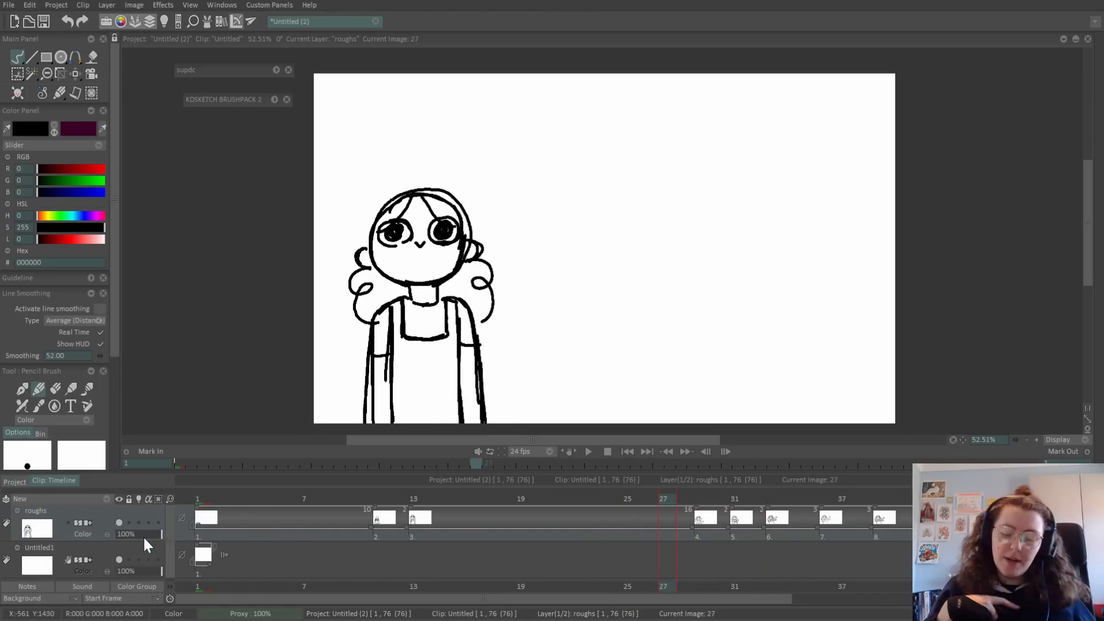
key("Right")
key("Right")
key("Right")
key("Right")
key("Right")
key("Right")
key("Right")
key("Right")
key("Right")
key("Right")
key("Left")
key("Left")
key("Left")
key("Left")
key("Left")
key("Right")
key("Right")
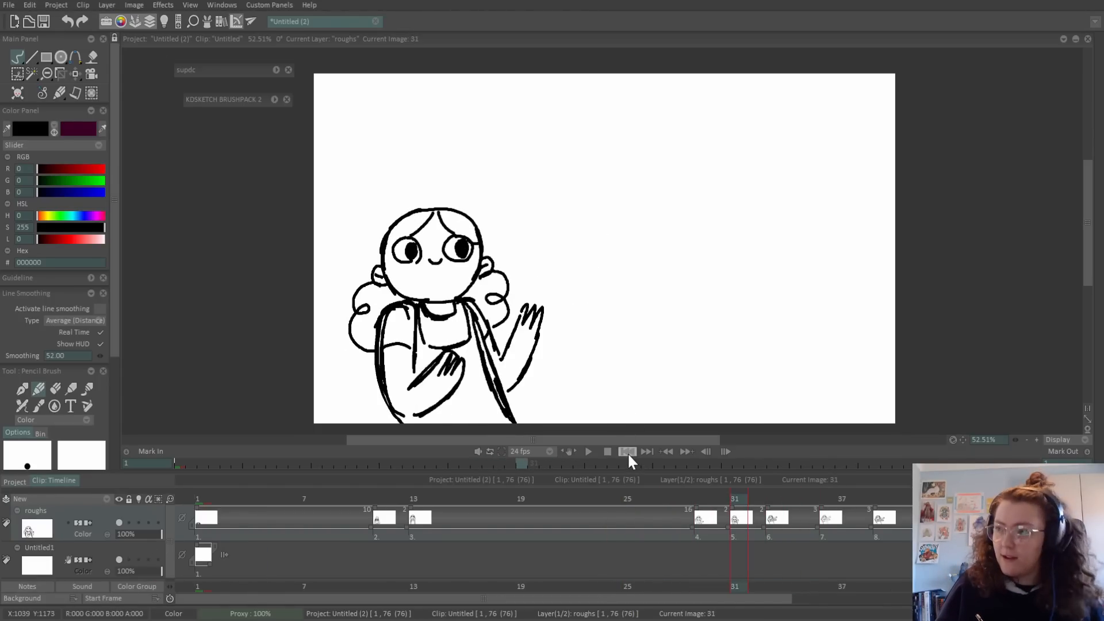
Play the rough animation from frame 1 to check the timing, stopping on the reach pose.
left_click(627, 452)
left_click(587, 453)
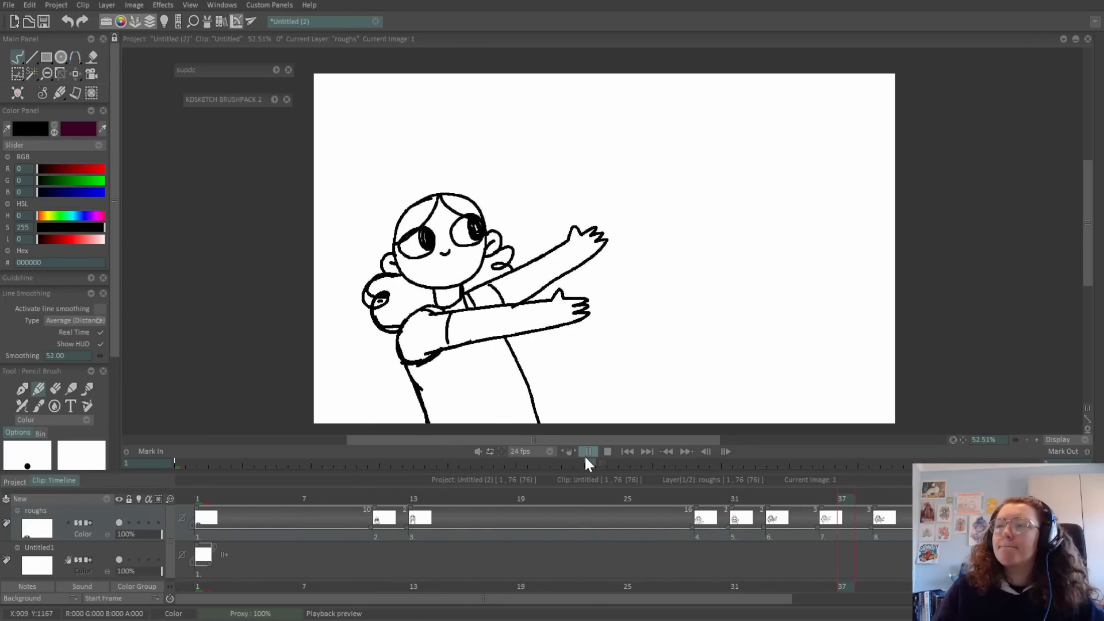
left_click(585, 453)
Split the upright pose's hold at frame 15 of the roughs layer into a separate instance.
mouse_move(437, 598)
left_mouse_down()
mouse_move(496, 597)
mouse_move(455, 599)
left_mouse_up()
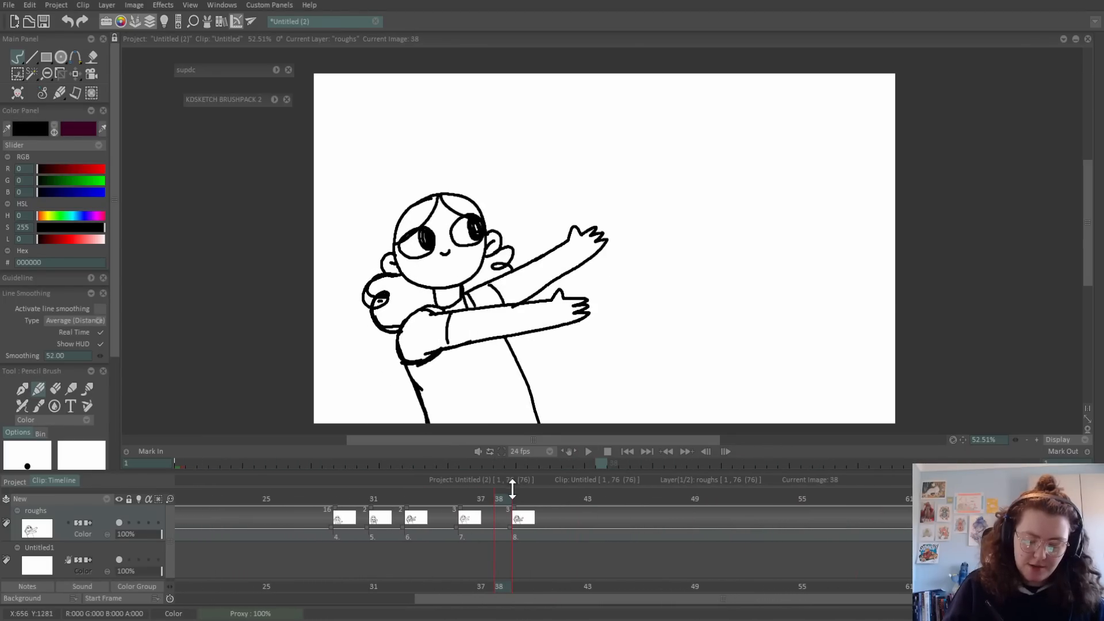
mouse_move(512, 489)
left_mouse_down()
mouse_move(533, 501)
mouse_move(207, 562)
mouse_move(207, 579)
mouse_move(518, 552)
mouse_move(370, 545)
mouse_move(382, 545)
mouse_move(348, 517)
mouse_move(483, 527)
mouse_move(348, 552)
mouse_move(458, 535)
mouse_move(423, 524)
mouse_move(472, 525)
mouse_move(381, 535)
mouse_move(451, 538)
left_mouse_up()
key("e")
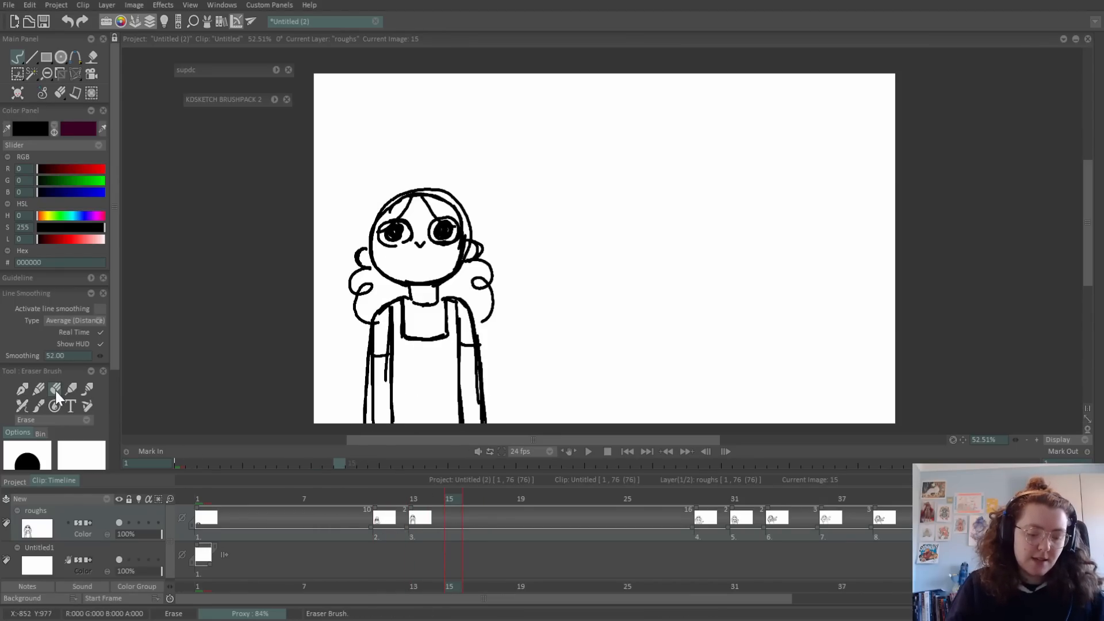
left_click(670, 319)
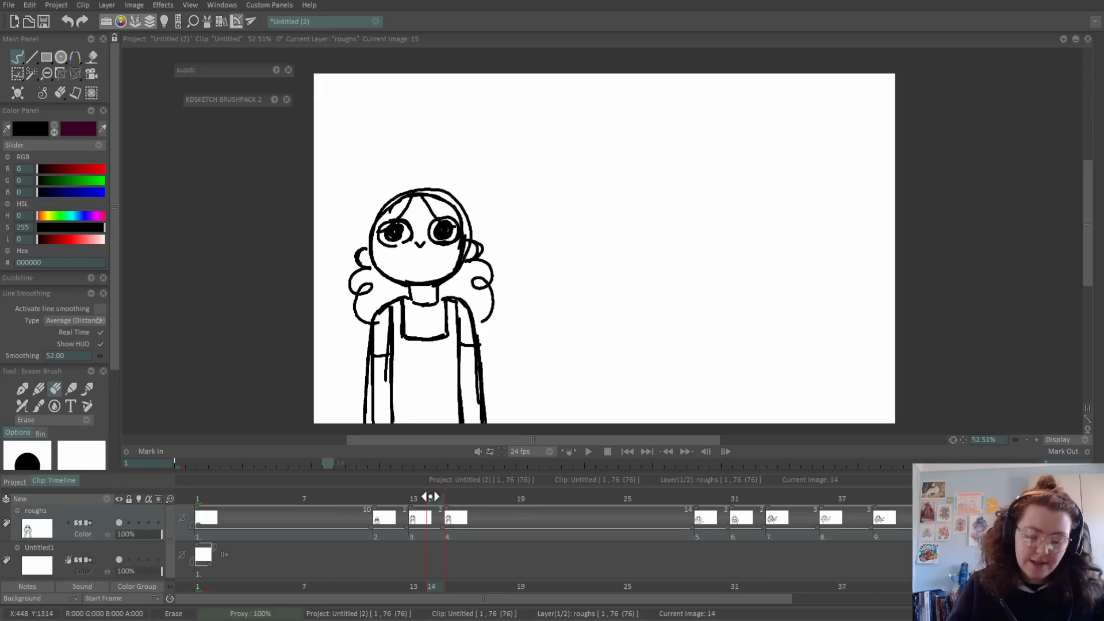
Stretch the upright drawing at frame 13 slightly taller with the Perspective tool, raising its top edge to Y1 336.
left_click(429, 498)
key("t")
left_click(420, 521)
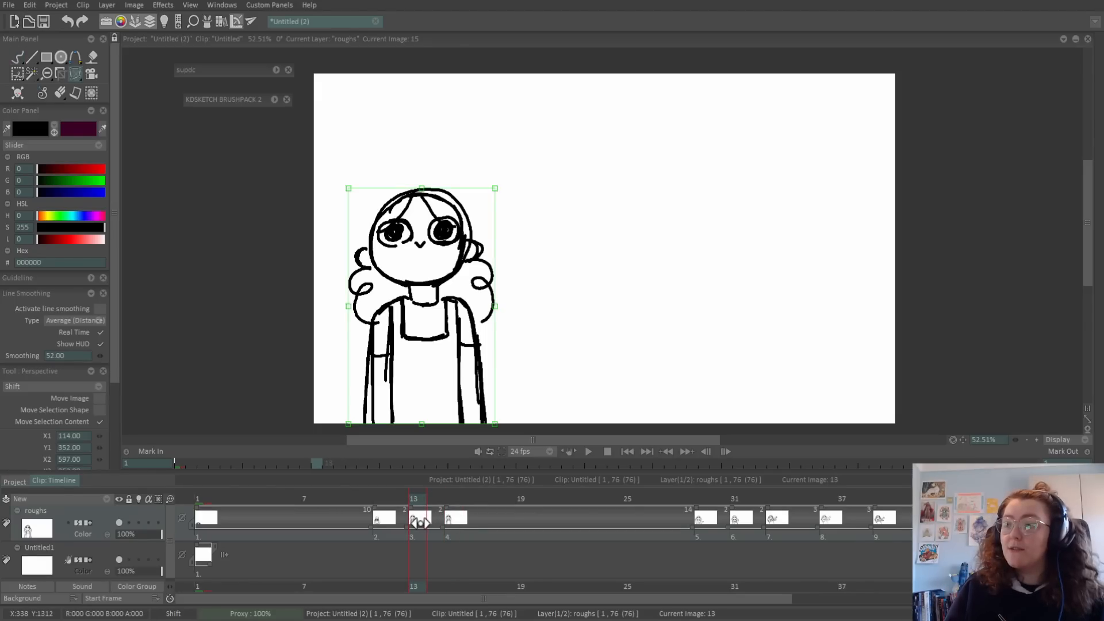
mouse_move(420, 521)
left_mouse_down()
mouse_move(397, 528)
mouse_move(437, 529)
left_mouse_up()
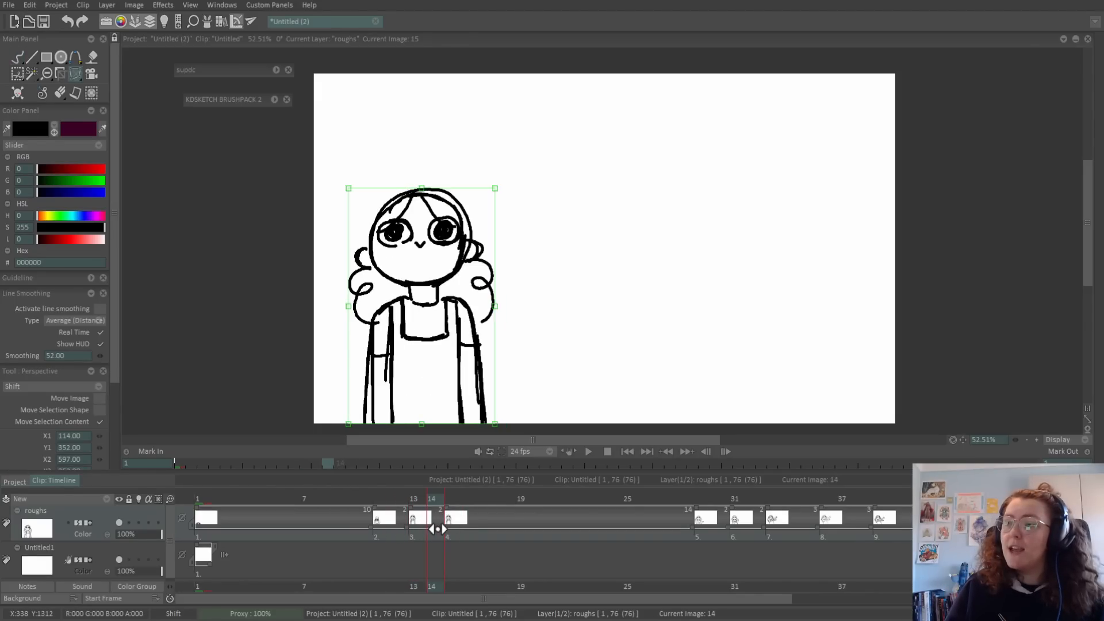
left_click(419, 521)
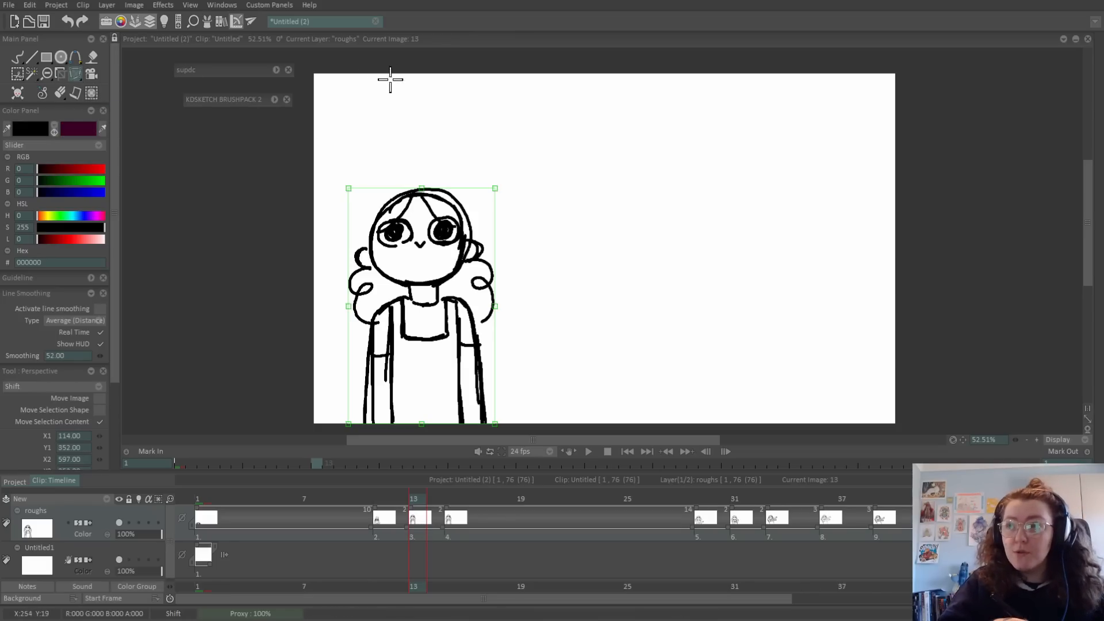
left_click_drag(422, 186, 423, 172)
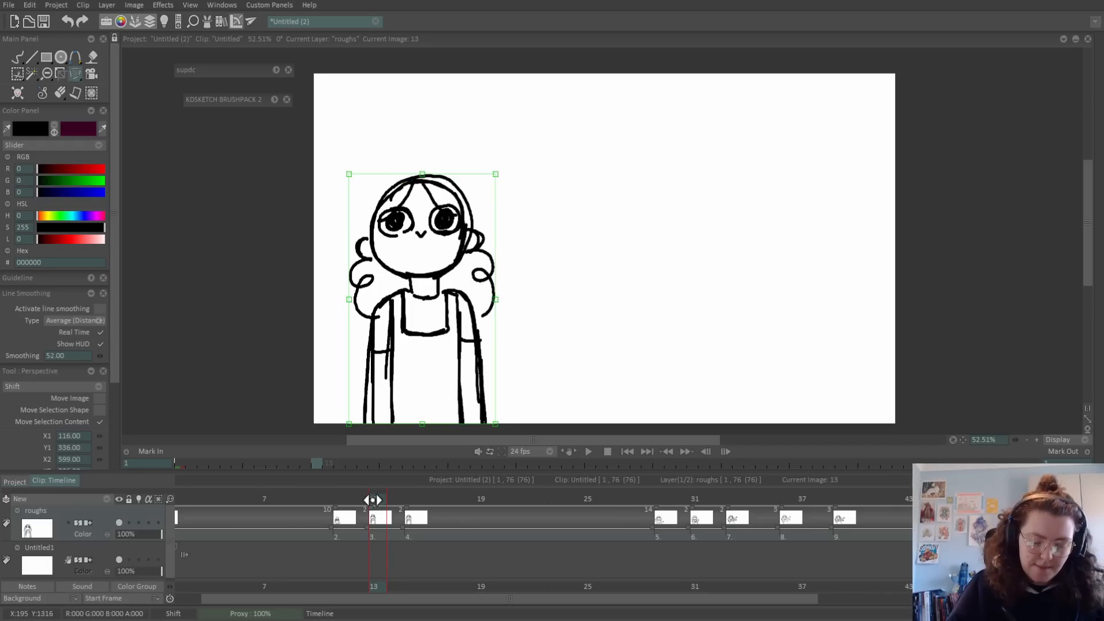
Play the whole clip from frame 1 to check the stretched settle and the reach, and stop playback.
mouse_move(373, 500)
left_mouse_down()
mouse_move(345, 511)
mouse_move(308, 555)
mouse_move(432, 562)
mouse_move(423, 560)
mouse_move(337, 570)
mouse_move(466, 584)
left_mouse_up()
left_click(627, 452)
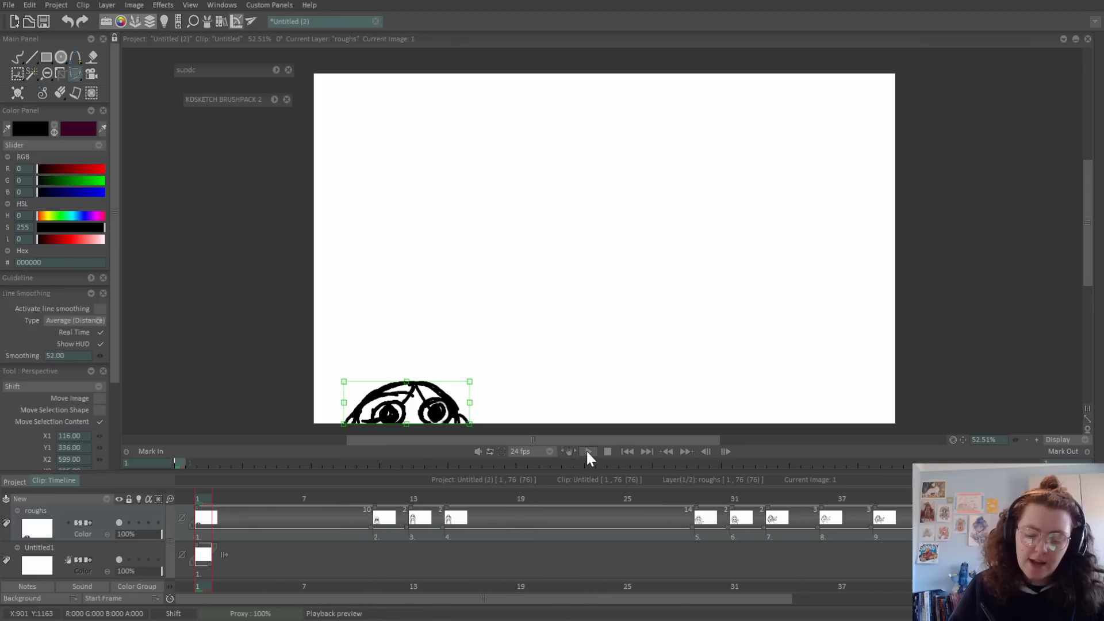
left_click(588, 452)
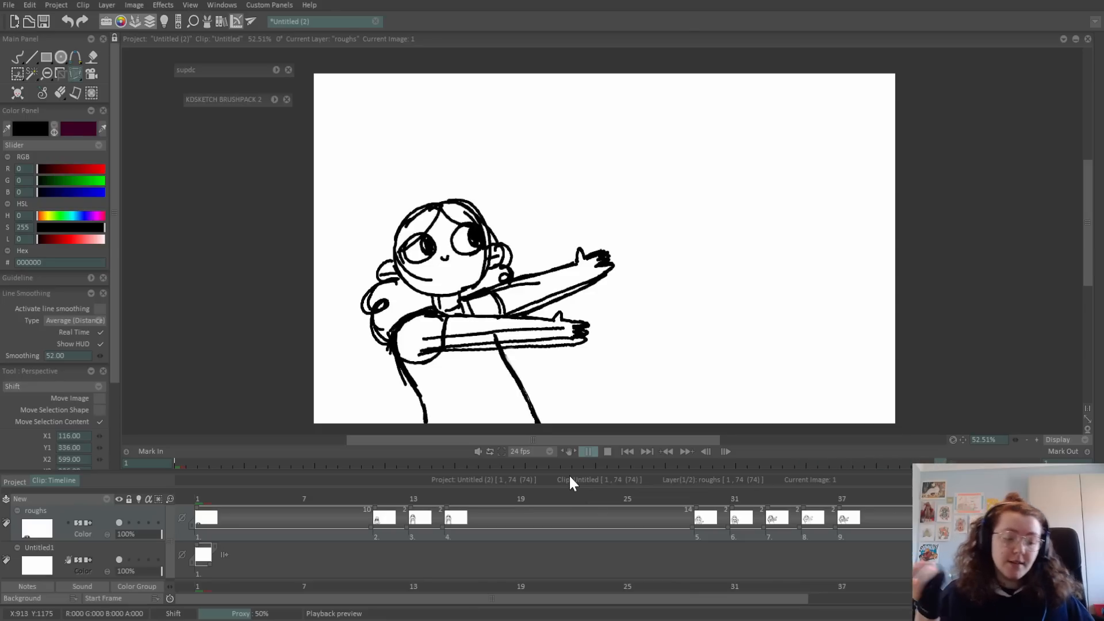
key("space")
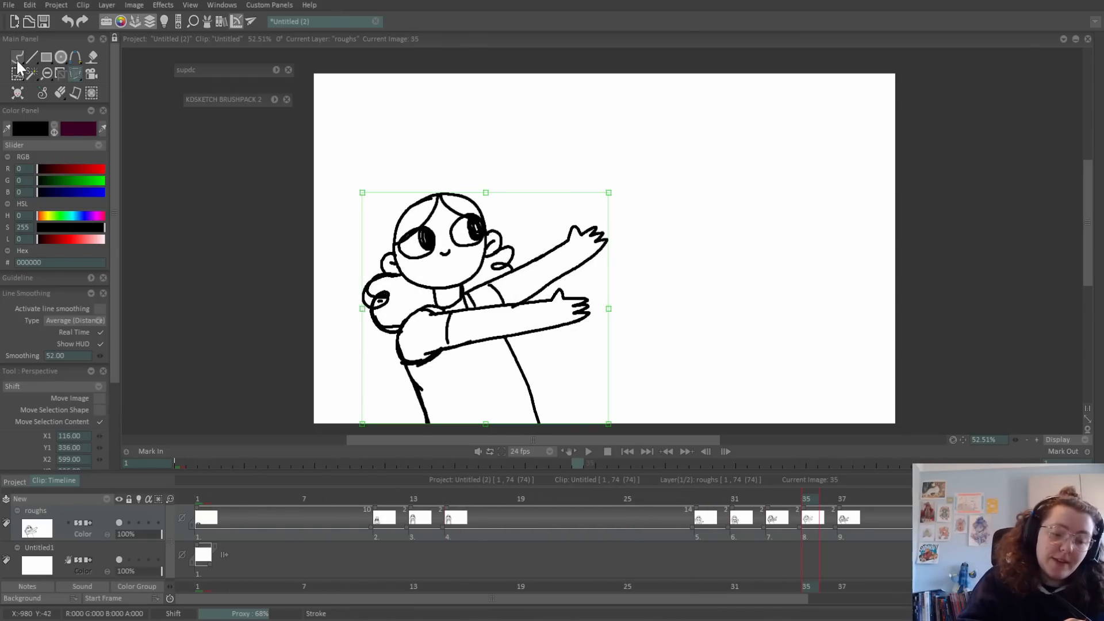
Lower the roughs layer's opacity to 49% and create a new layer that duplicates its exposure structure.
left_click(17, 57)
scroll(112, 218, "down", 5)
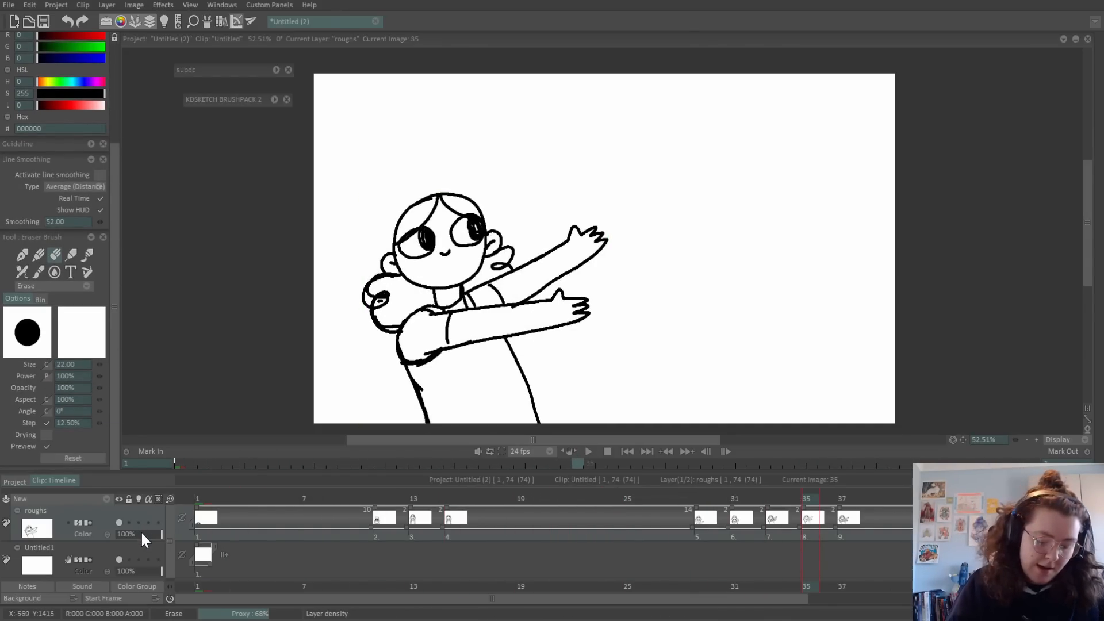
left_click_drag(142, 535, 152, 518)
key("Home")
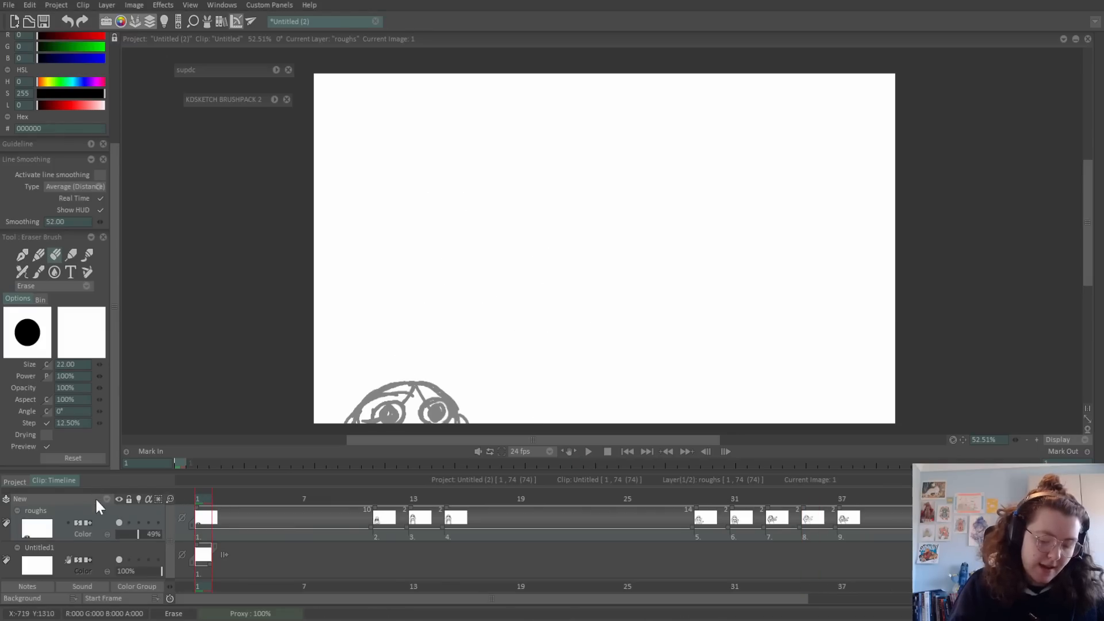
left_click(106, 499)
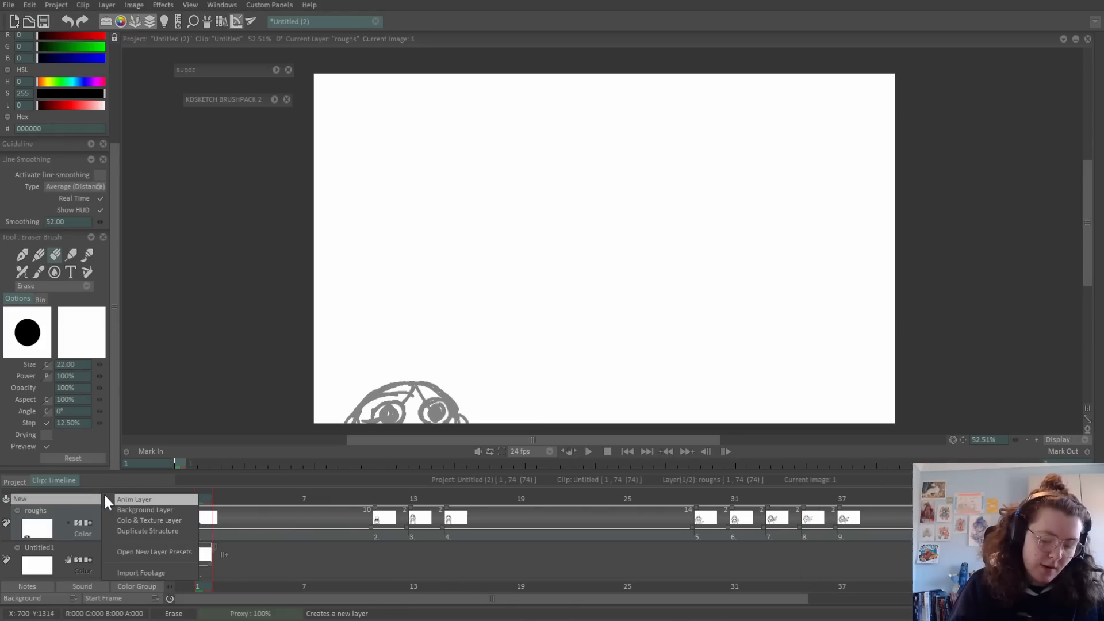
left_click(181, 532)
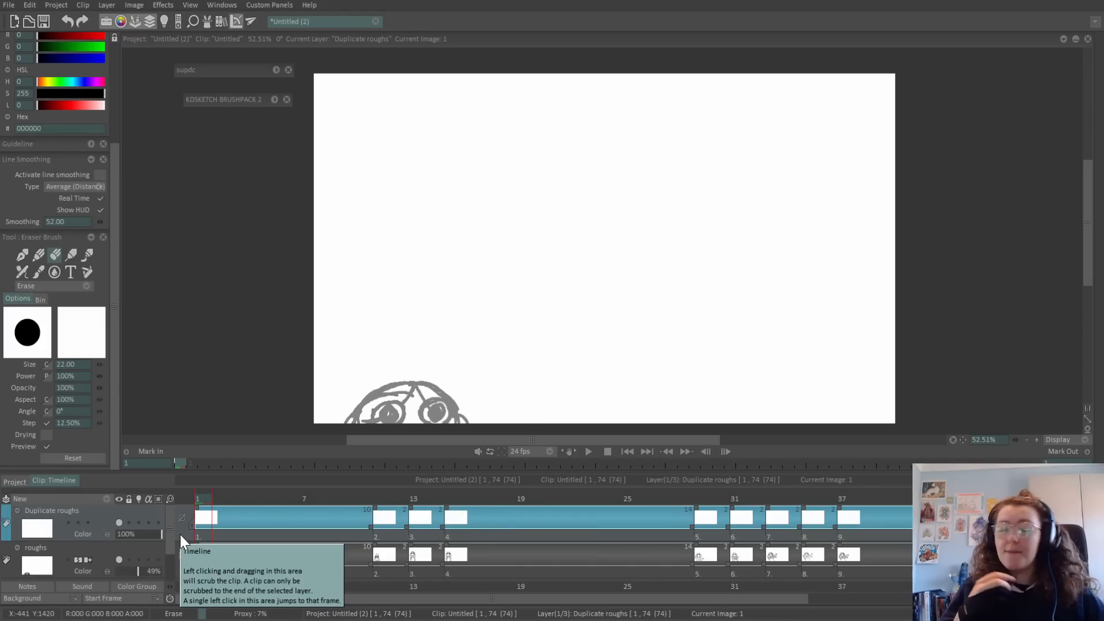
Draw a 2 Pts Circle with the Pencil brush around the girl's head on frame 1 of the duplicate layer.
left_click_drag(116, 156, 113, 22)
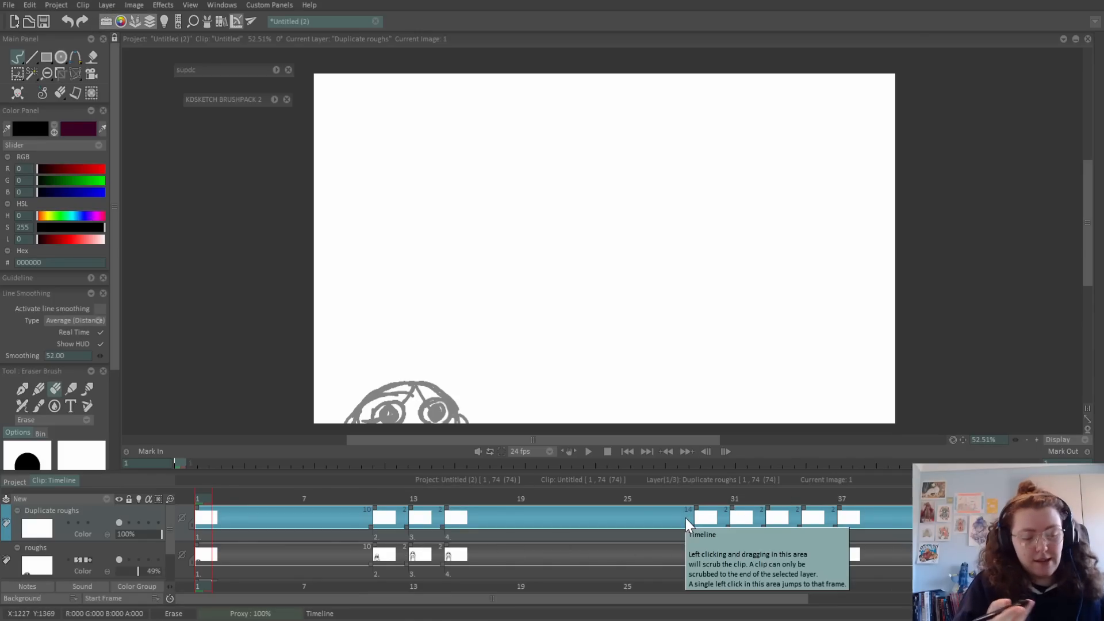
right_click(78, 72)
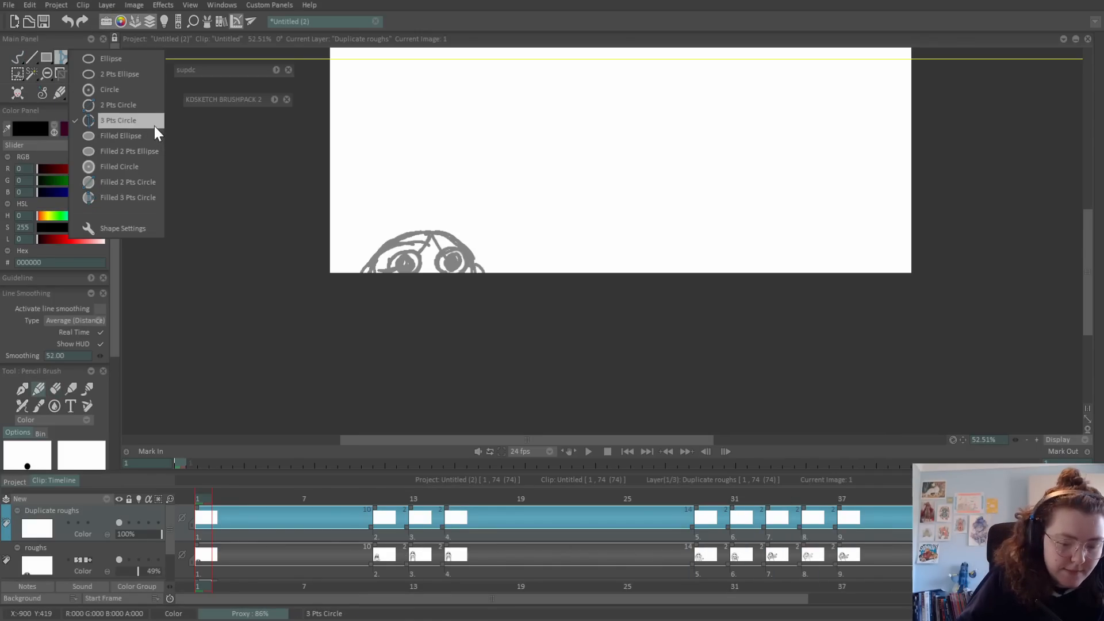
left_click(147, 102)
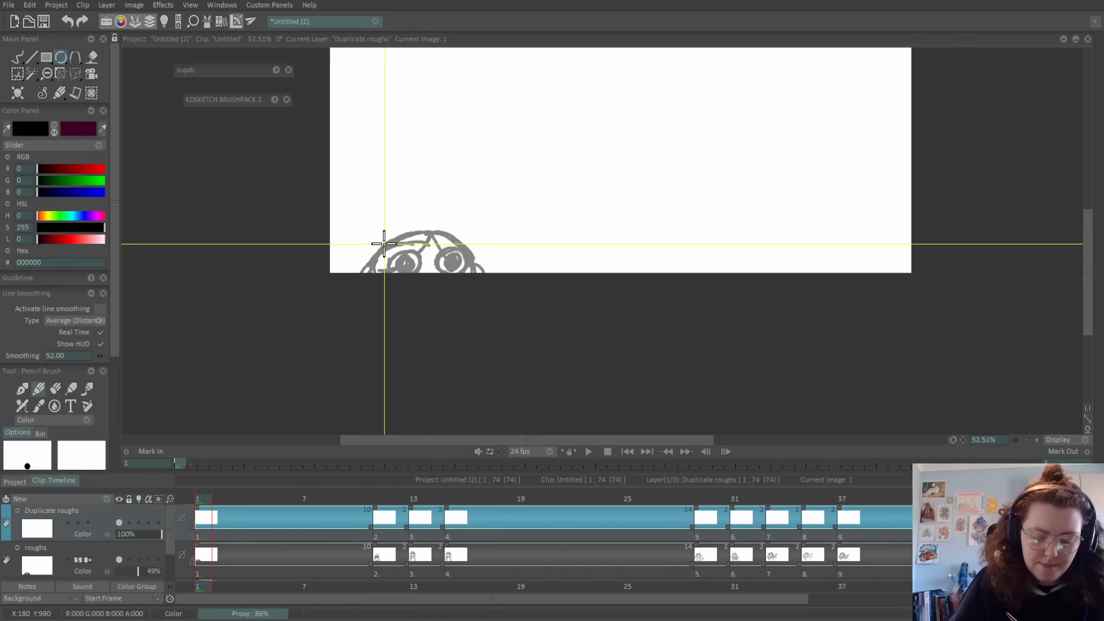
left_click_drag(382, 242, 458, 330)
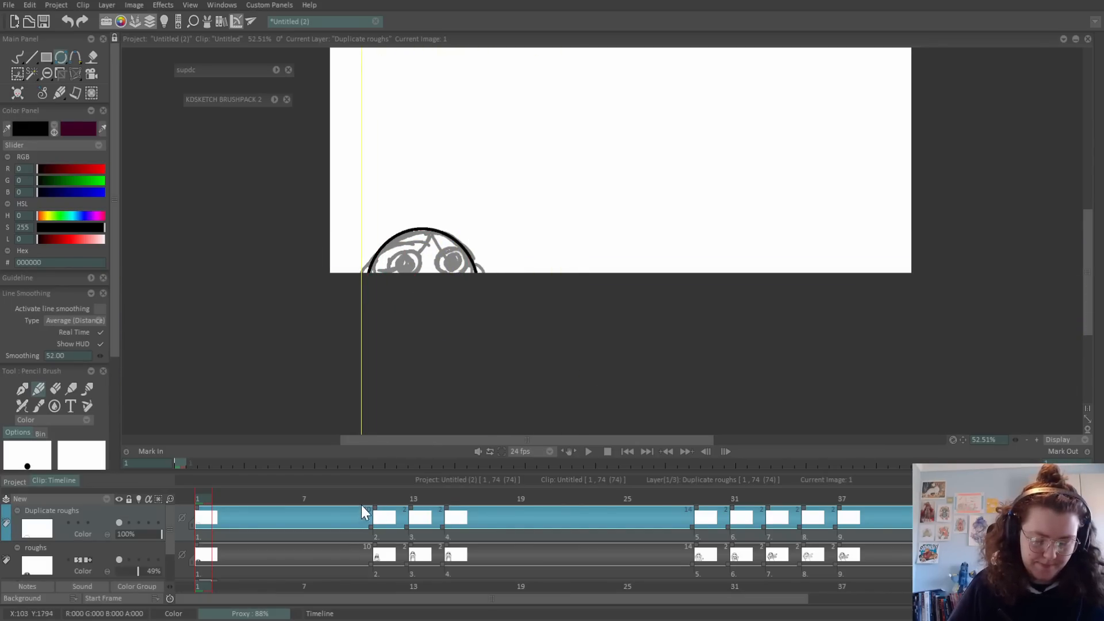
Draw a full circle around the upright pose's head on frame 13 of the duplicate layer.
left_click(383, 505)
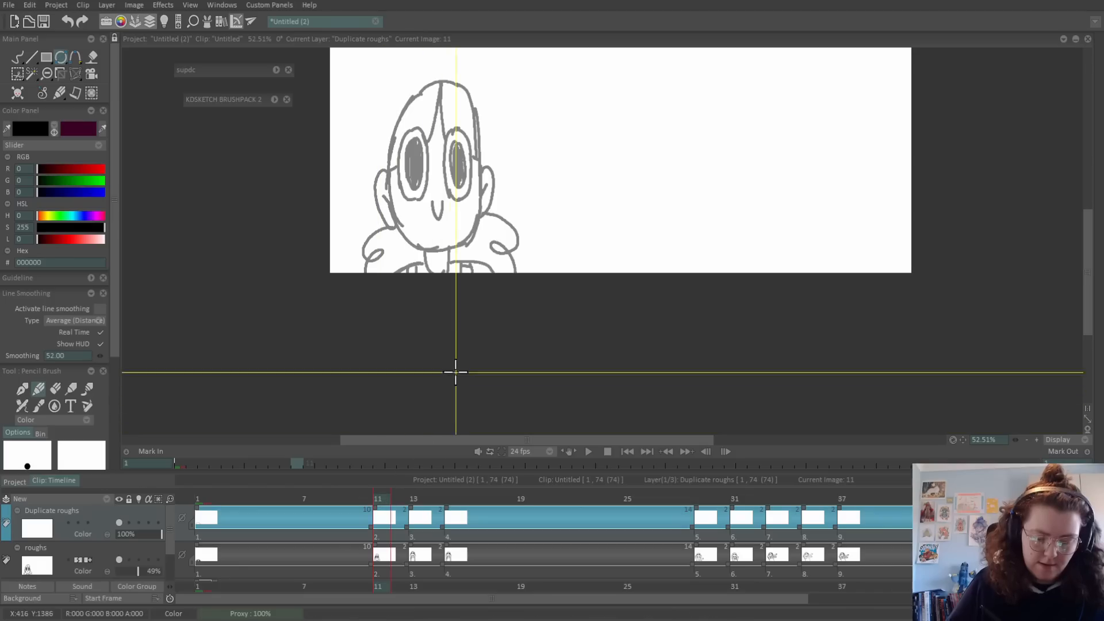
left_click(413, 503)
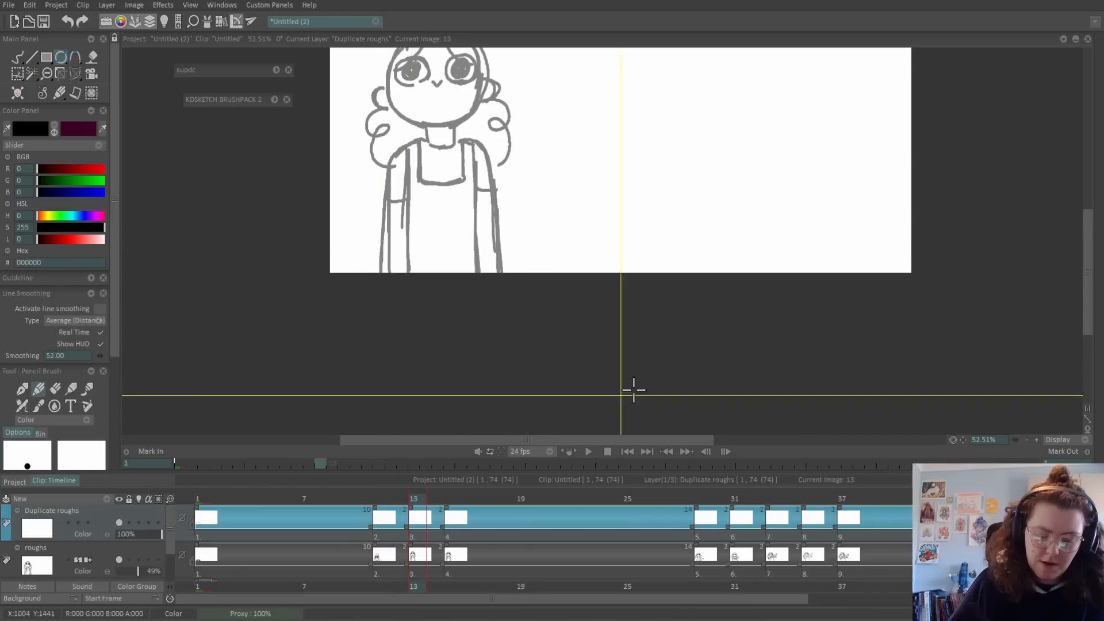
left_click(964, 440)
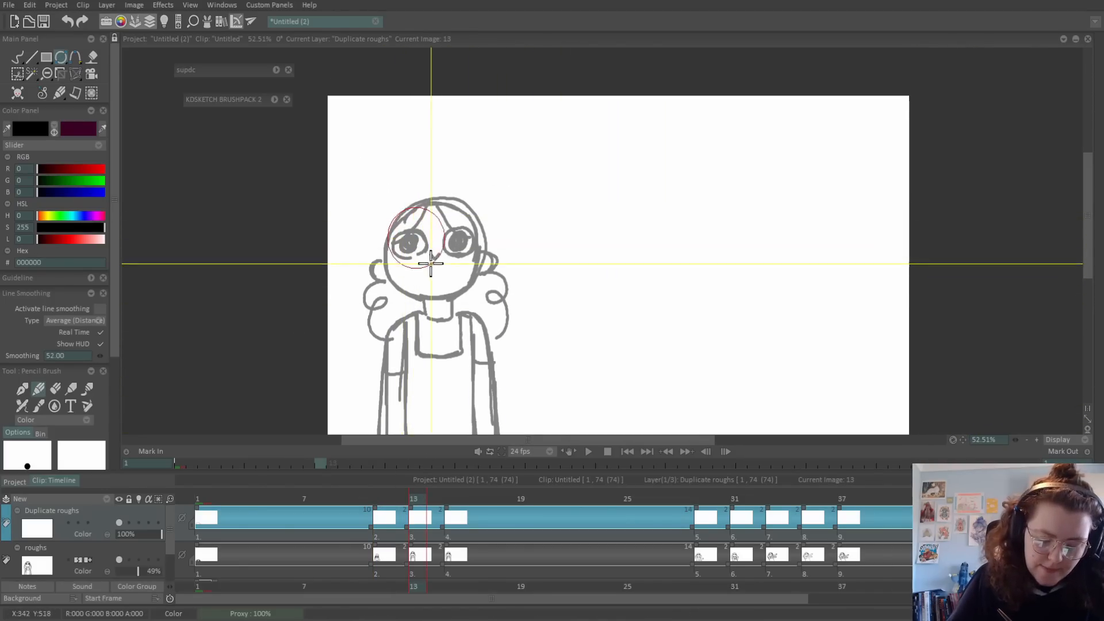
left_click_drag(430, 263, 469, 289)
Capture the head circle on frame 15 as a custom brush with the rectangular Cut Brush.
key("Right")
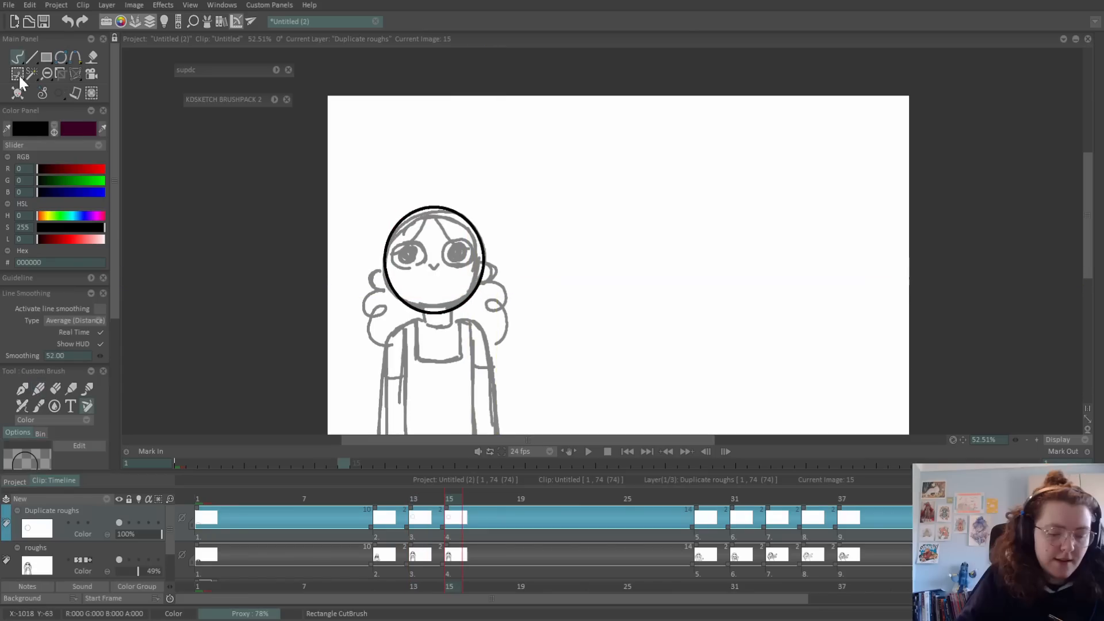
left_click(17, 73)
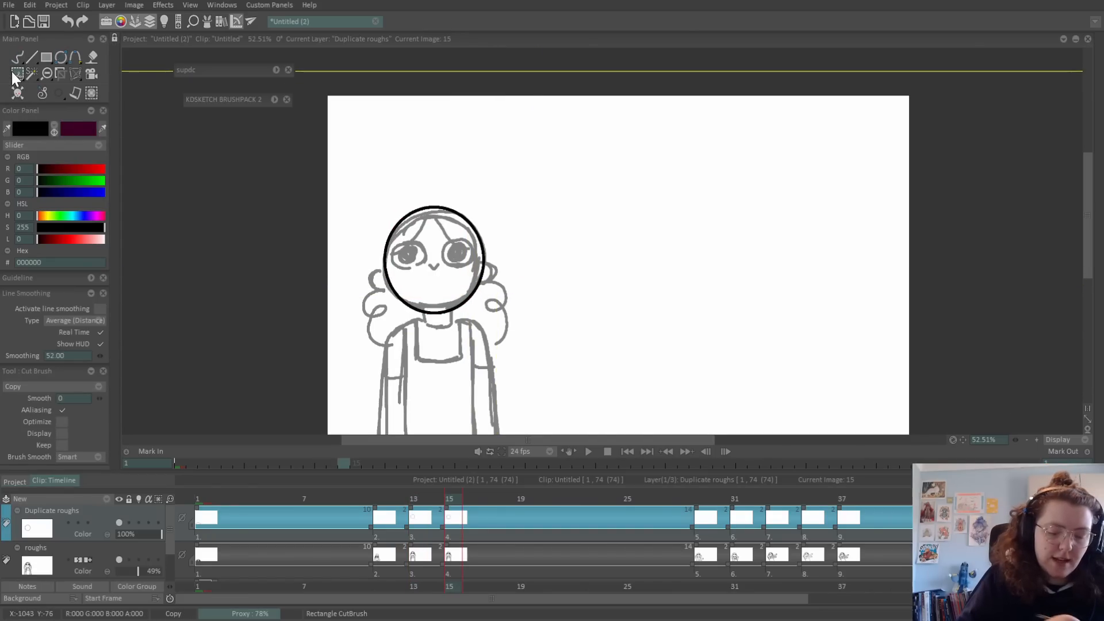
left_click_drag(364, 184, 504, 326)
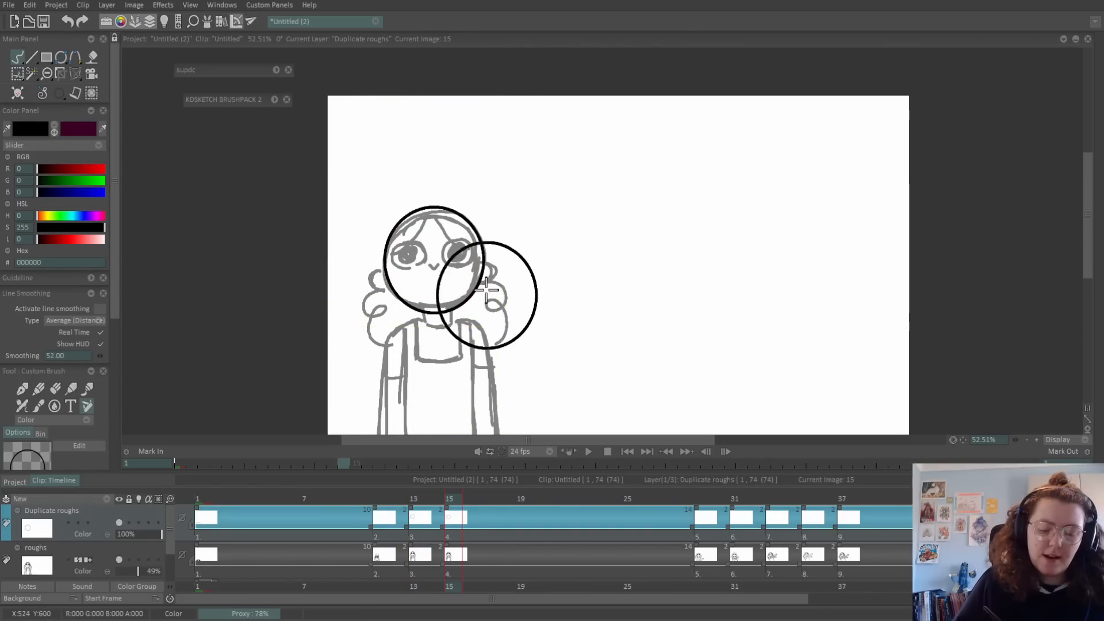
Stamp the circle brush over the girl's head on frames 29, 31, 33, 35 and 37 of the duplicate layer.
left_click(696, 499)
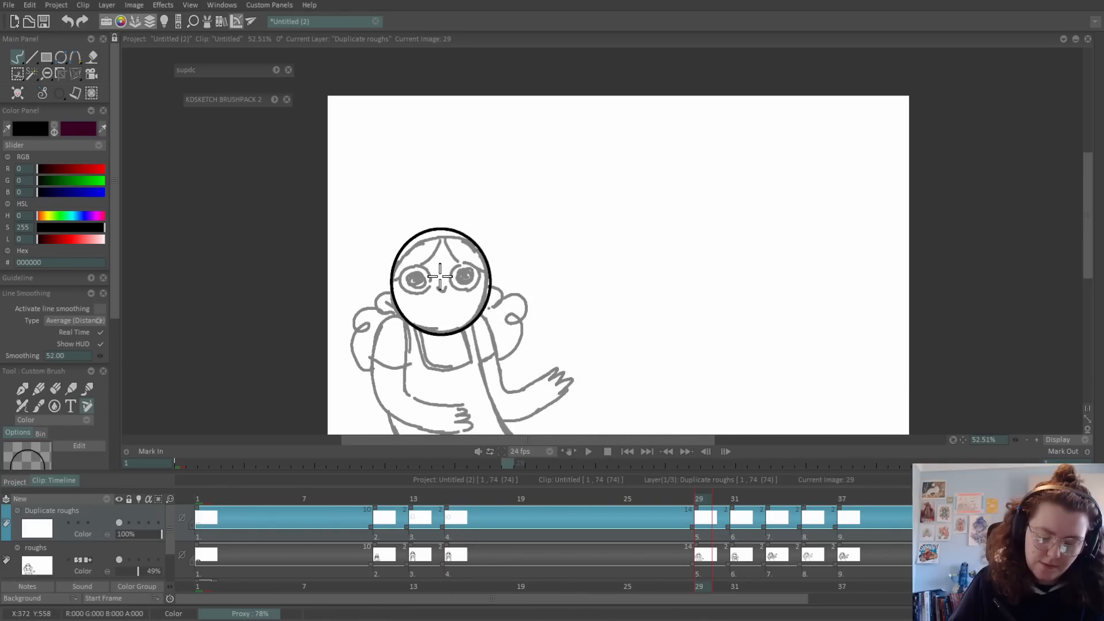
left_click(734, 498)
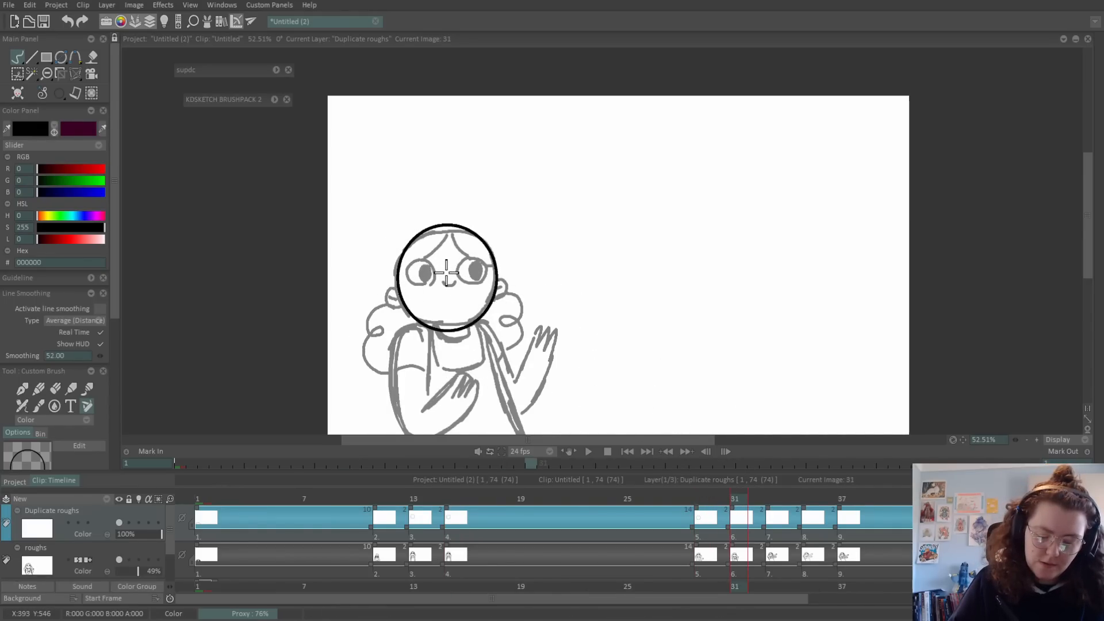
left_click(771, 499)
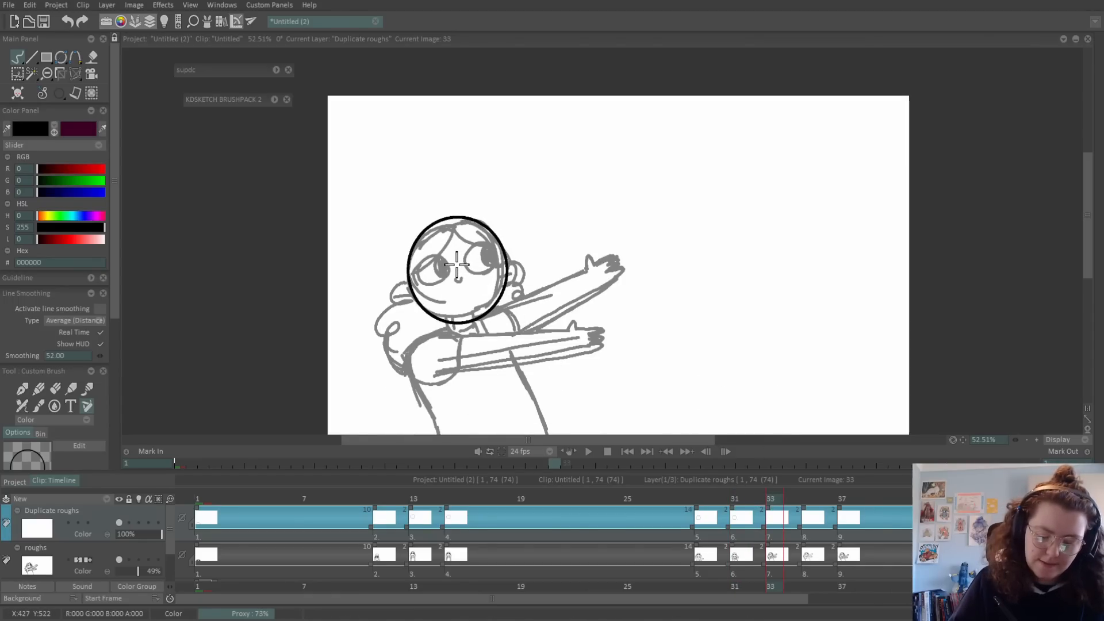
left_click(805, 499)
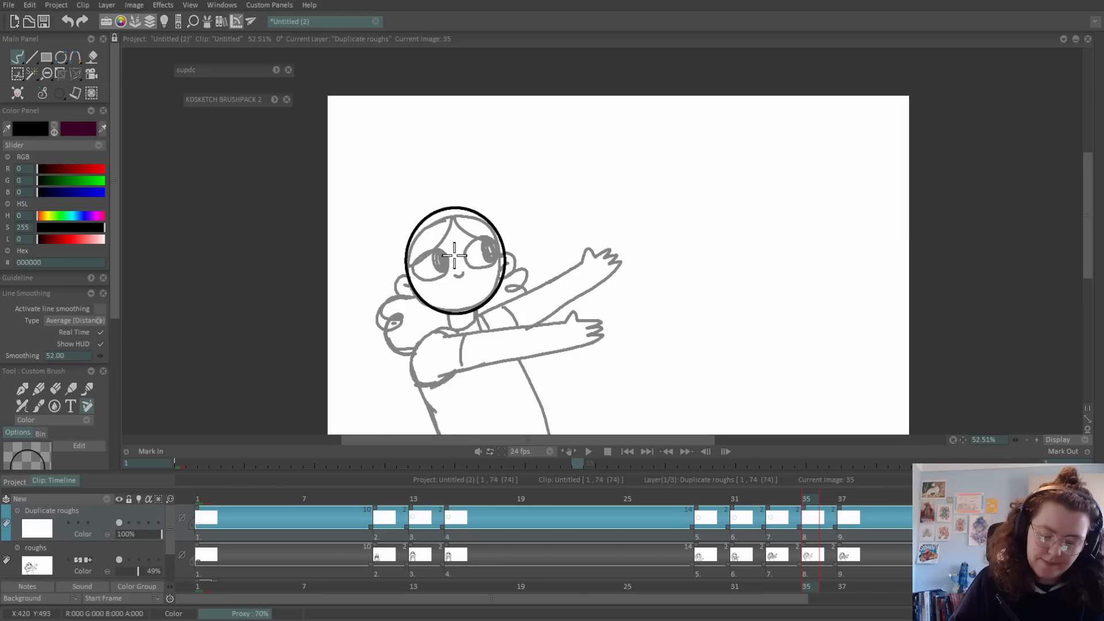
left_click(841, 500)
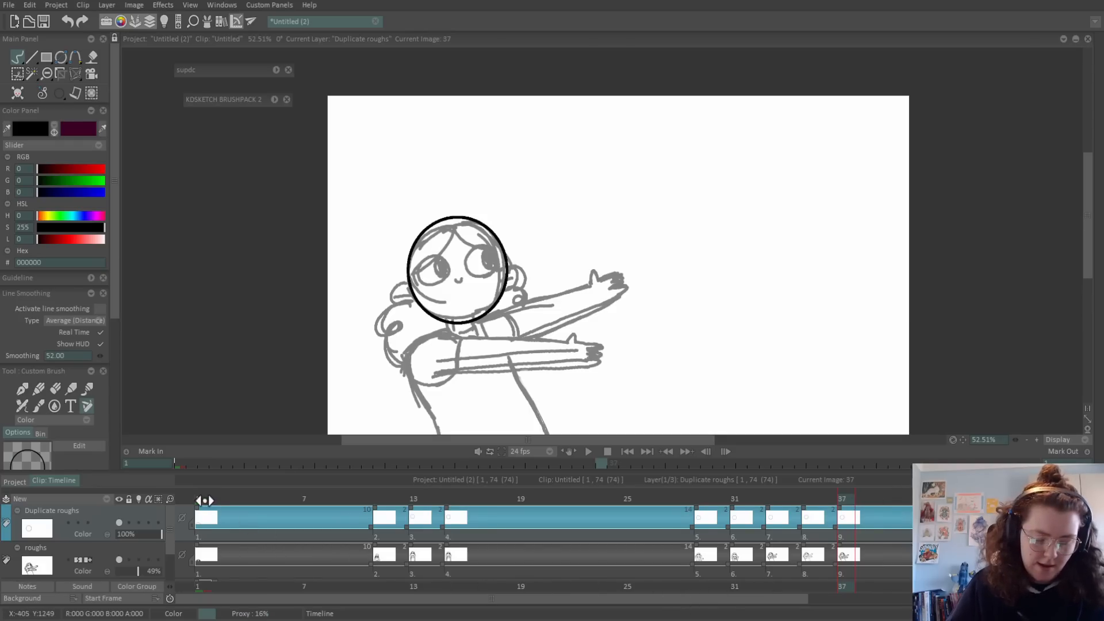
Return to frame 1 with the Pencil brush and activate line smoothing at 28.
left_click(202, 588)
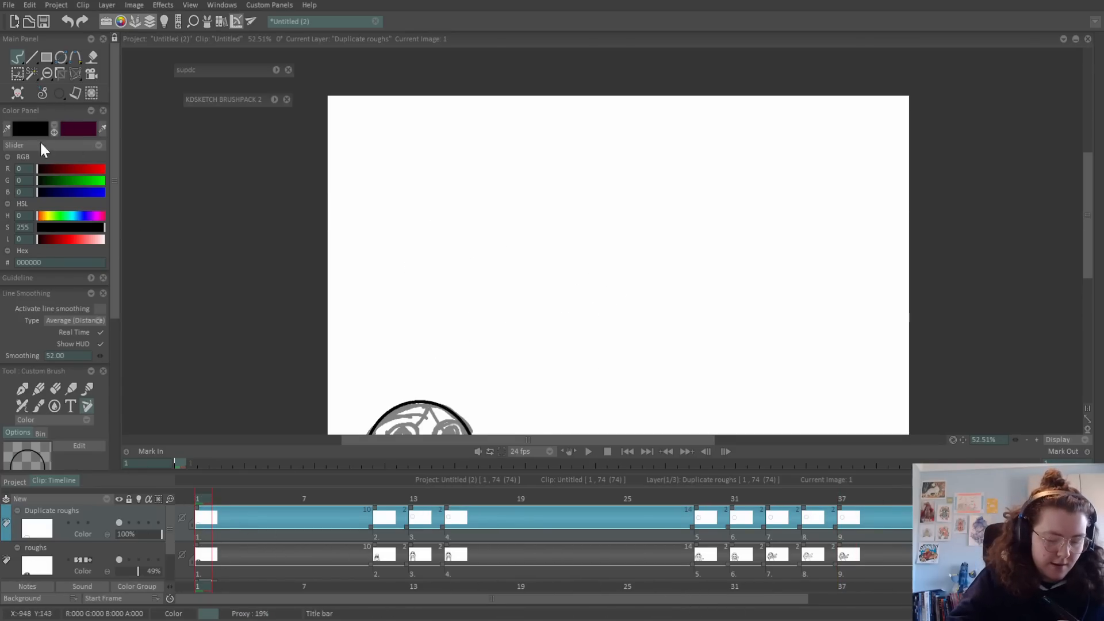
left_click(39, 389)
left_click_drag(110, 199, 114, 305)
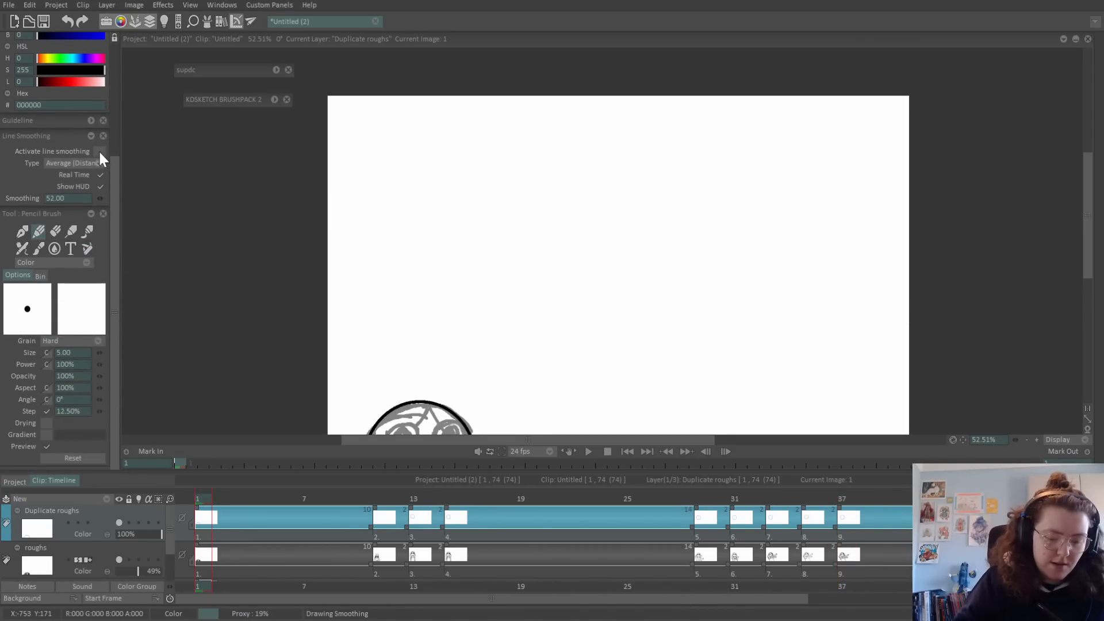
left_click(80, 199)
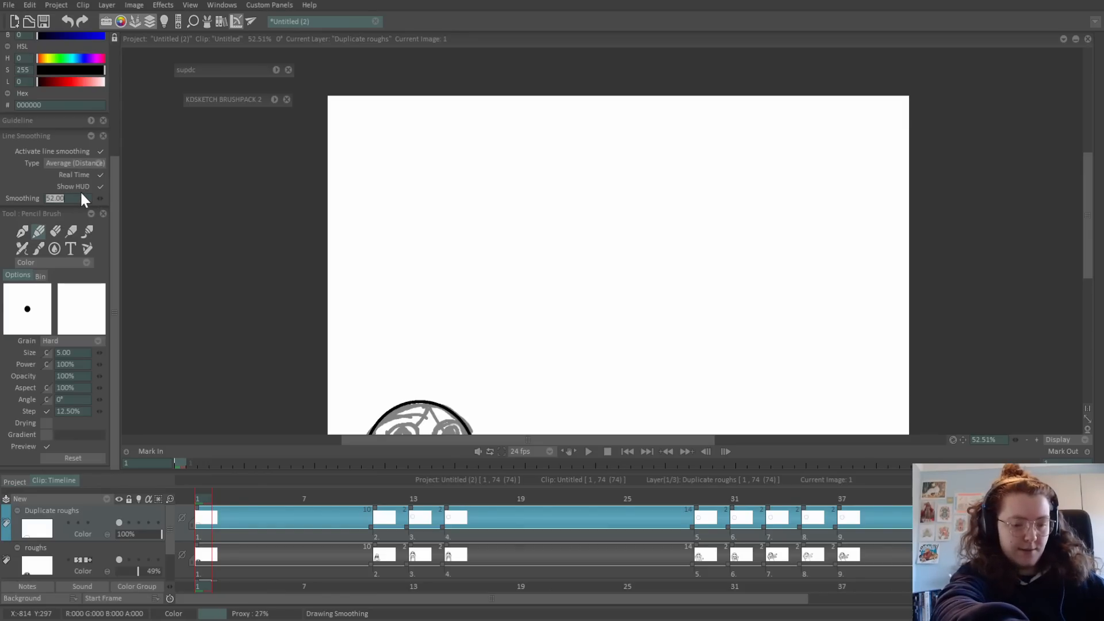
type("28")
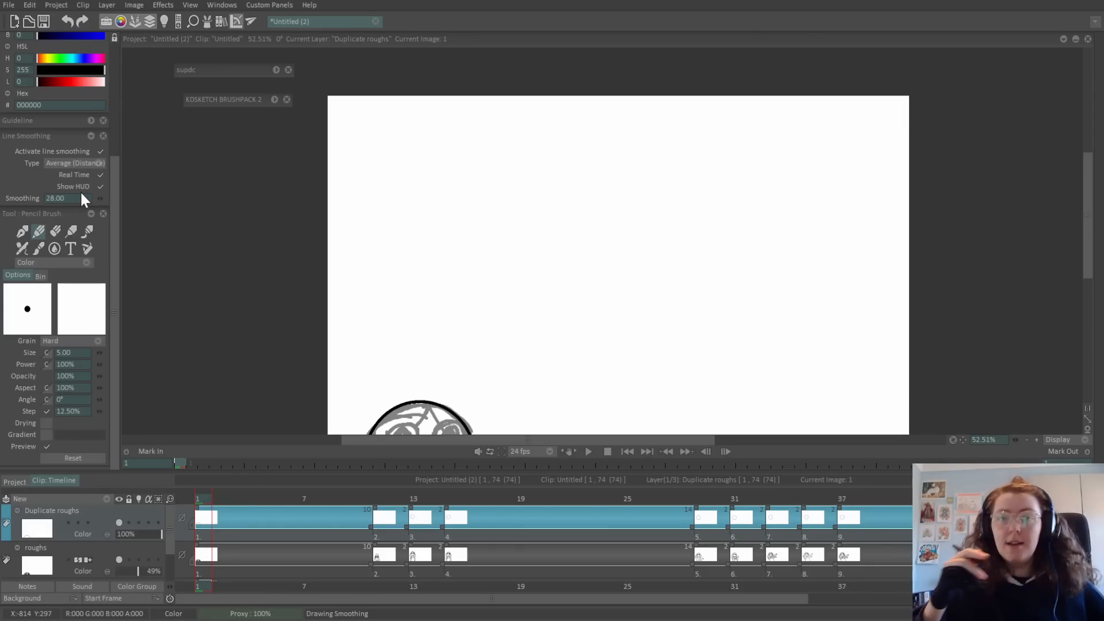
Ink the girl's round eyes over the rough on frame 1 of the duplicate layer, undoing the last stroke.
left_click(963, 440)
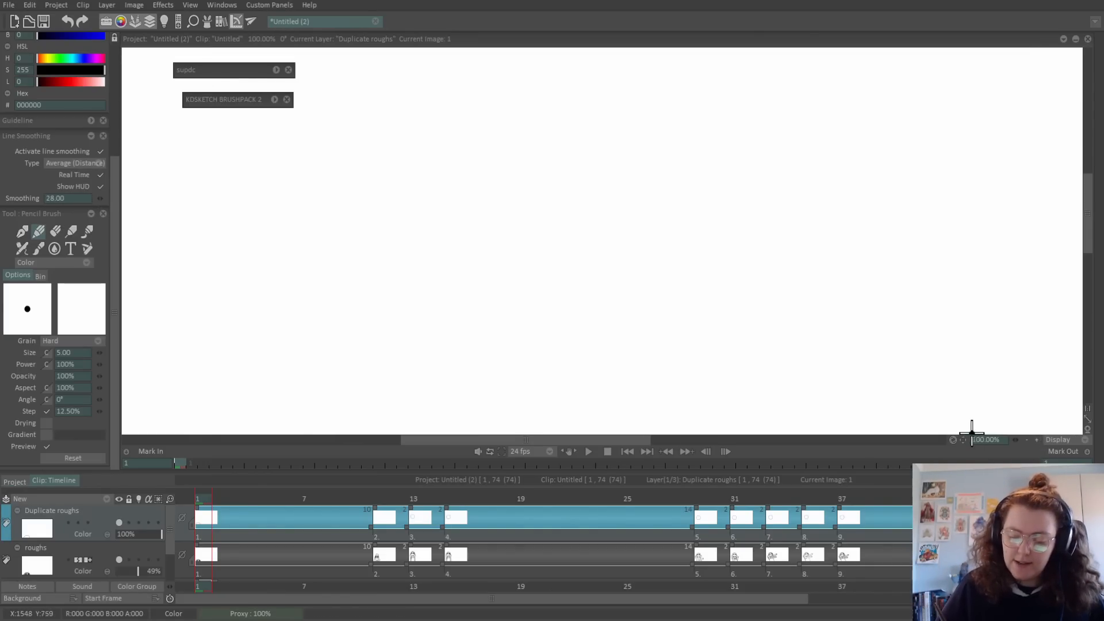
mouse_move(995, 377)
left_mouse_down()
mouse_move(1037, 350)
mouse_move(1019, 366)
left_mouse_up()
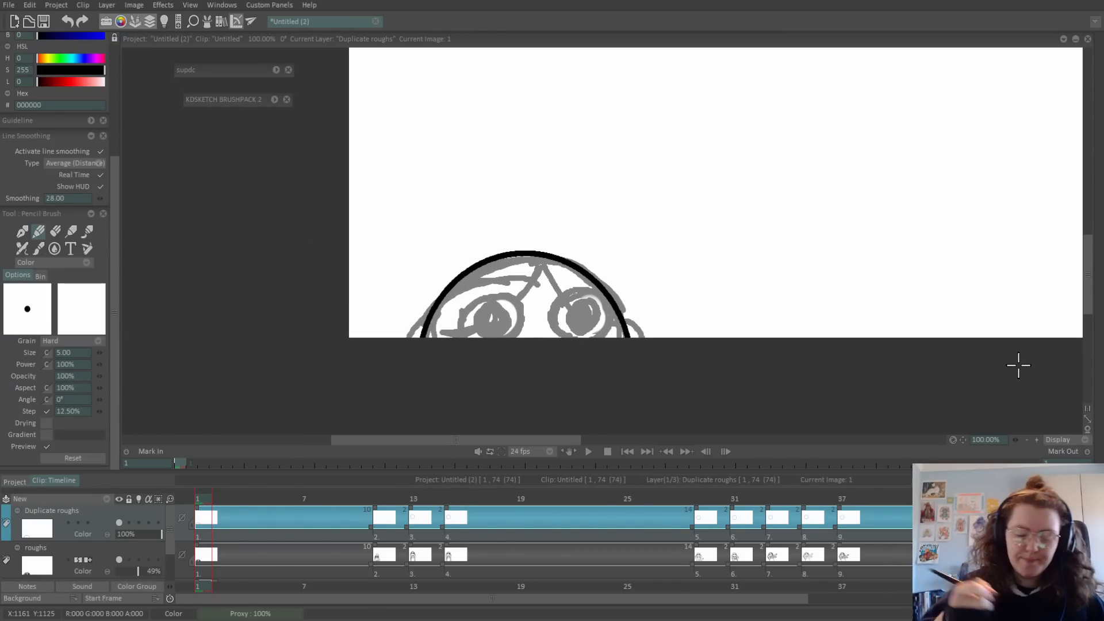
left_click_drag(581, 287, 567, 334)
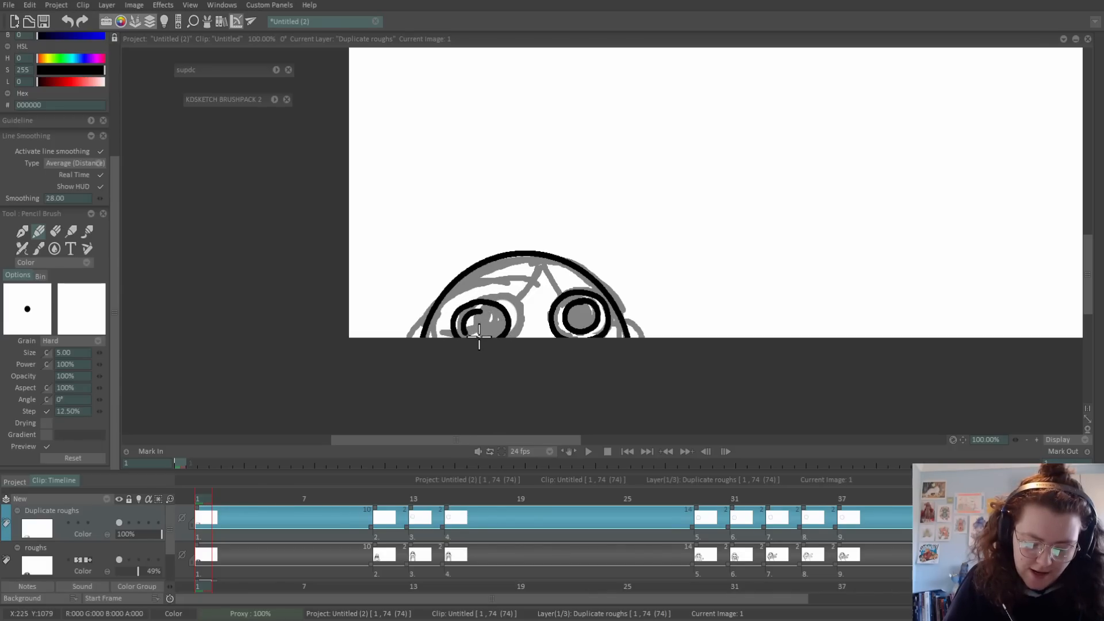
key("ctrl+z")
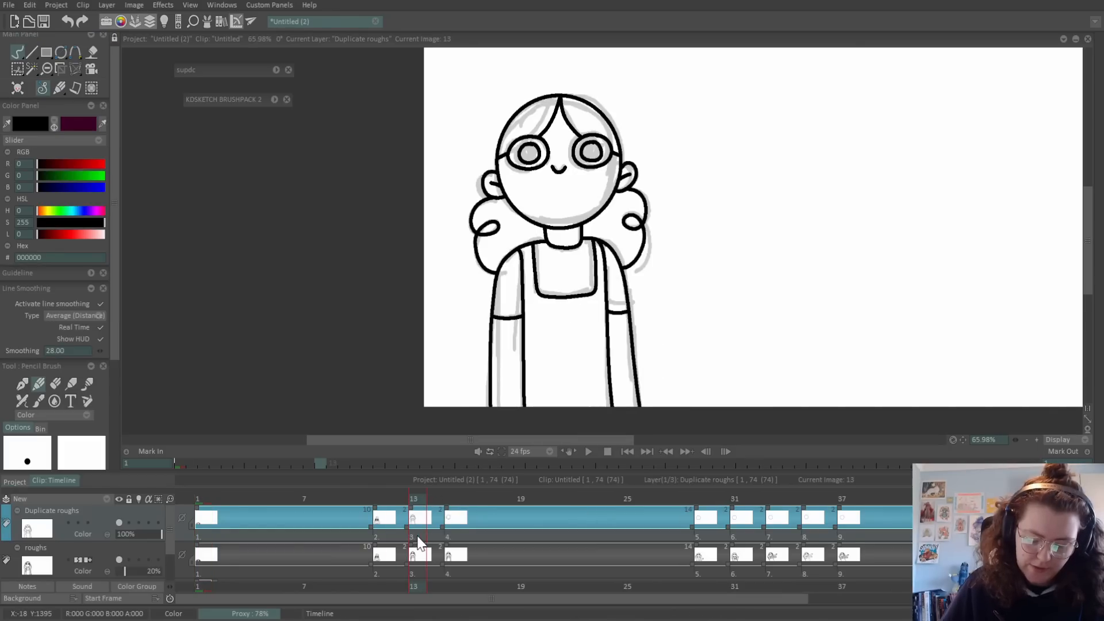
Squash the copied upright drawing on frame 15 slightly from its top edge with the Perspective tool to match the lower rough.
left_click(420, 536)
left_click(454, 523)
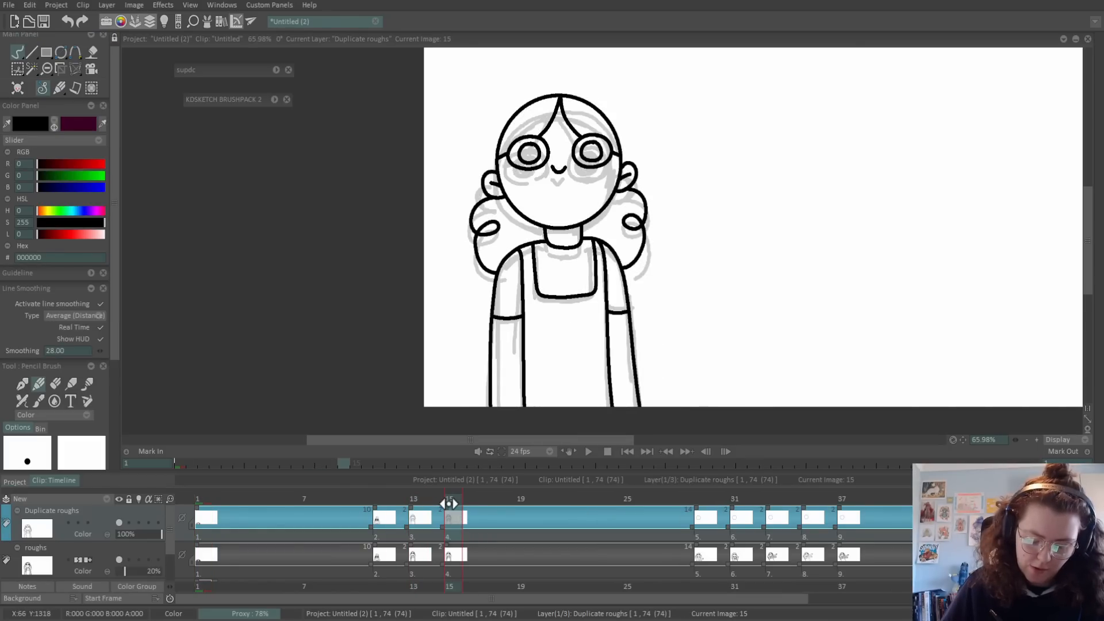
left_click(75, 68)
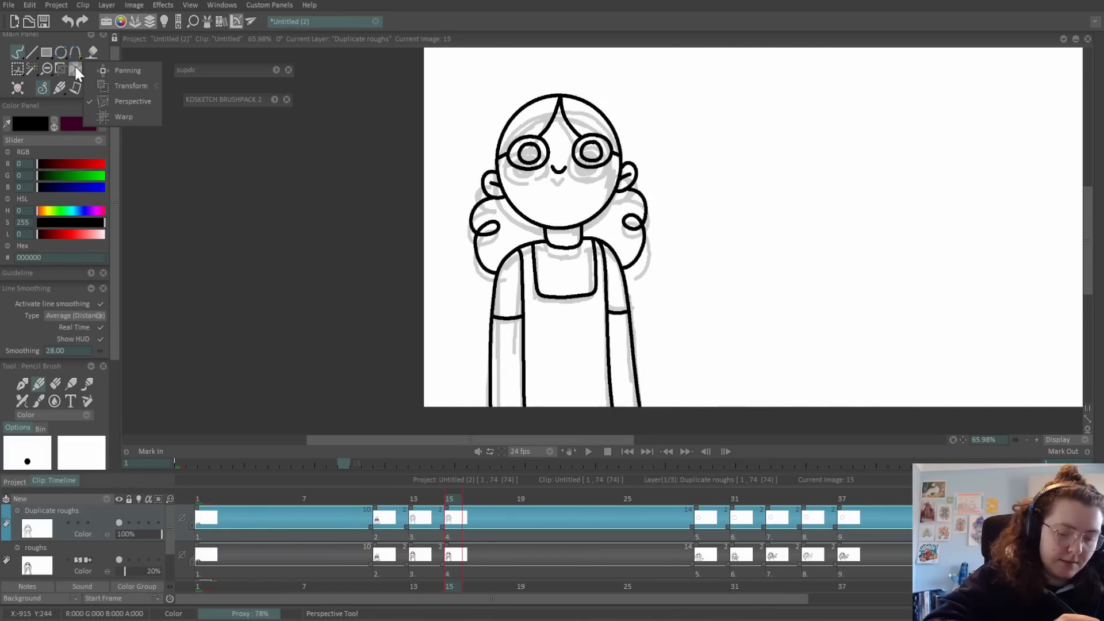
left_click(134, 86)
left_click_drag(559, 93, 561, 109)
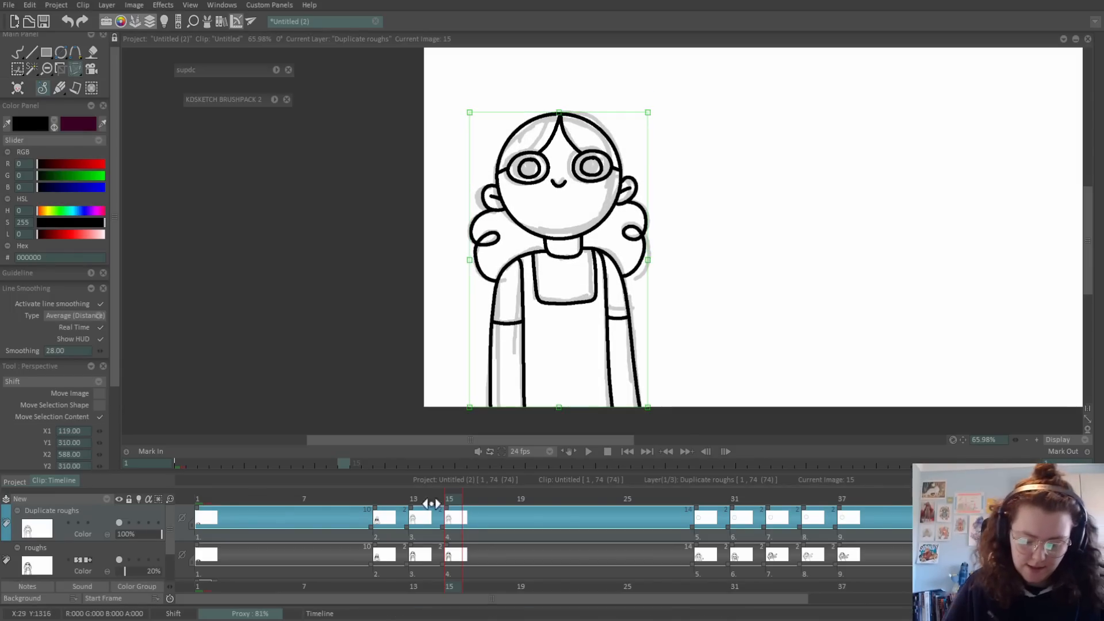
Compare the line quality of the original drawing on frame 13 with the squashed copy on frame 15 at 400% zoom.
left_click(1037, 440)
left_click(1037, 440)
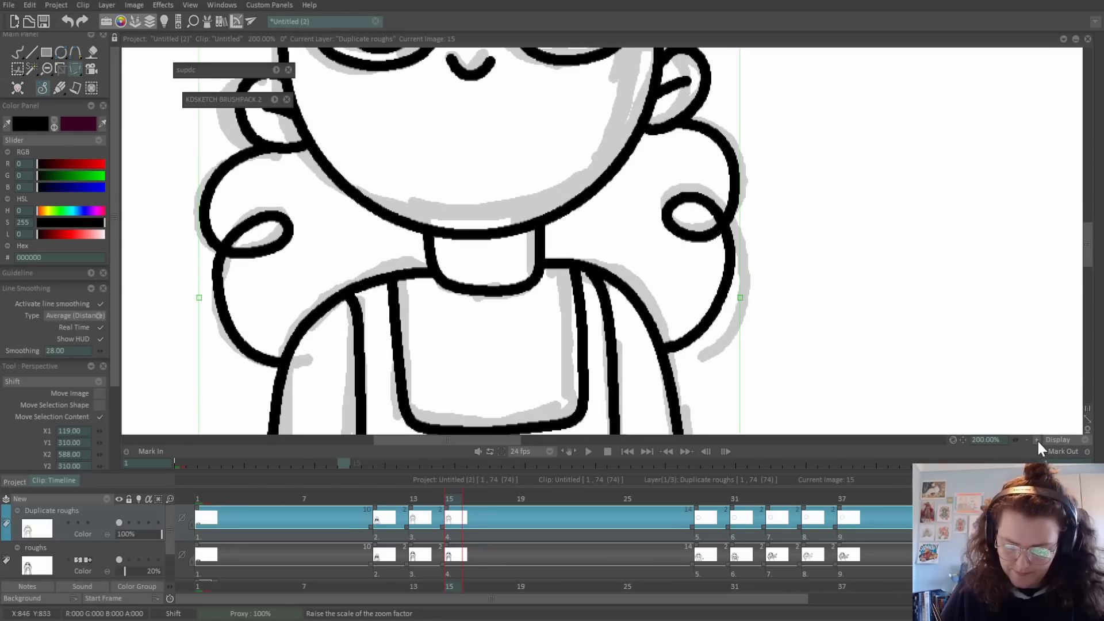
left_click(1038, 440)
left_click_drag(962, 441, 899, 444)
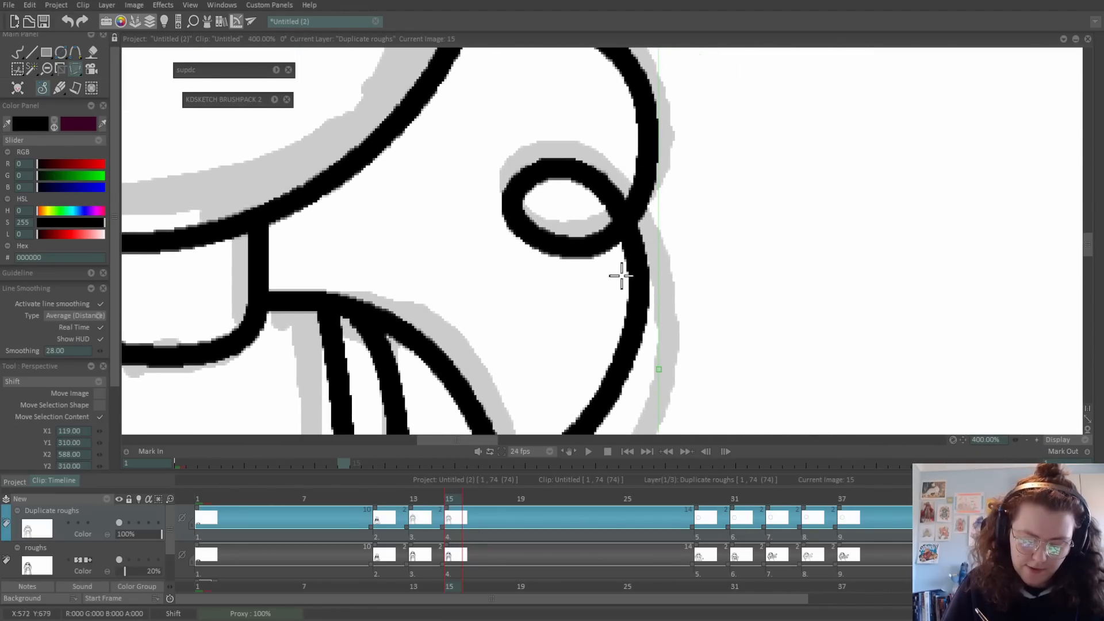
left_click(415, 500)
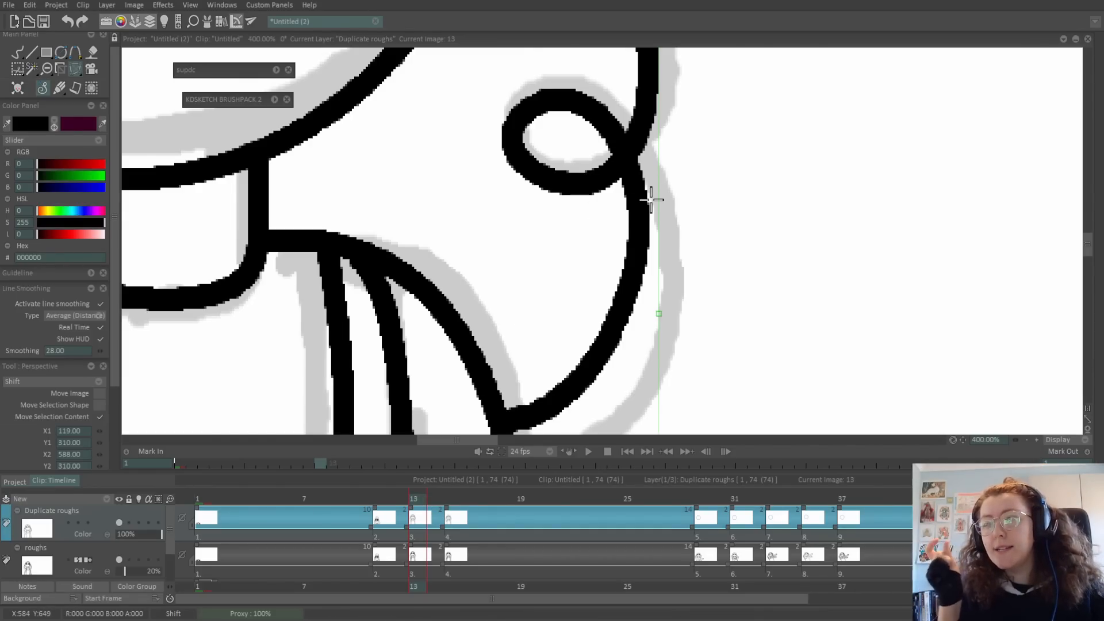
left_click(453, 501)
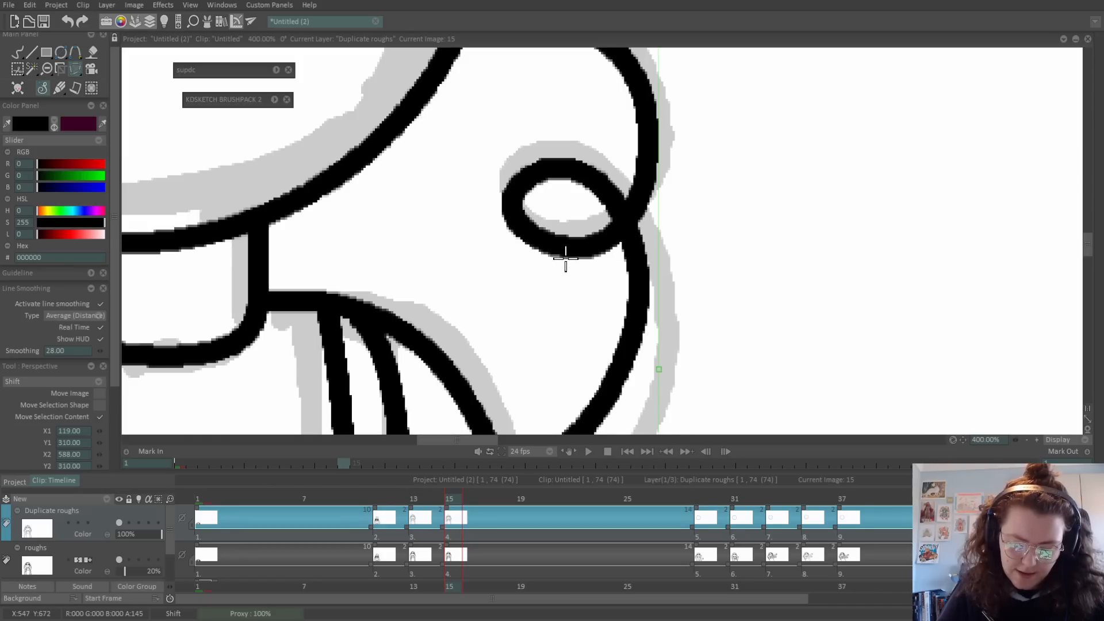
left_click(412, 501)
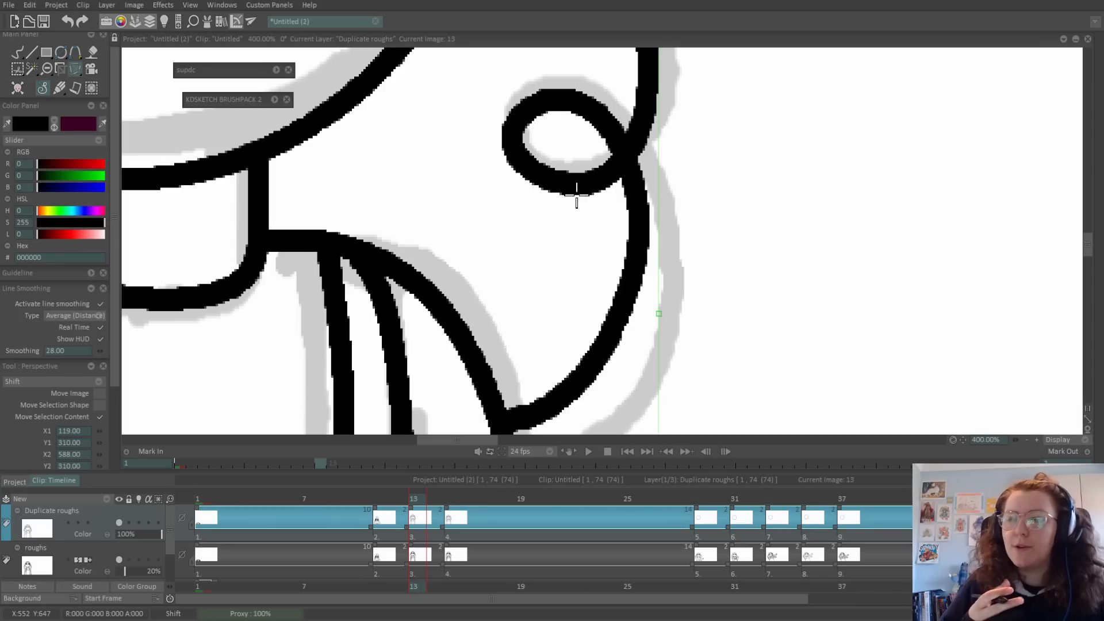
left_click(449, 498)
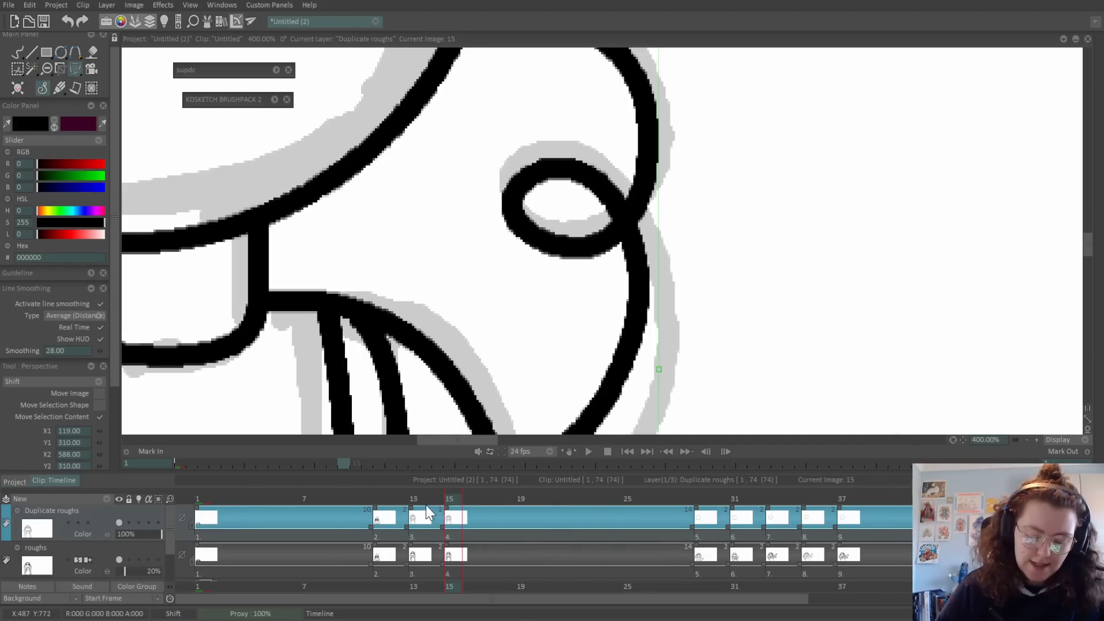
key("Left")
key("Left")
Extend the frame 13 drawing's exposure through frame 19 and auto-create copies of it at frames 15 and 17.
left_click_drag(454, 516, 543, 516)
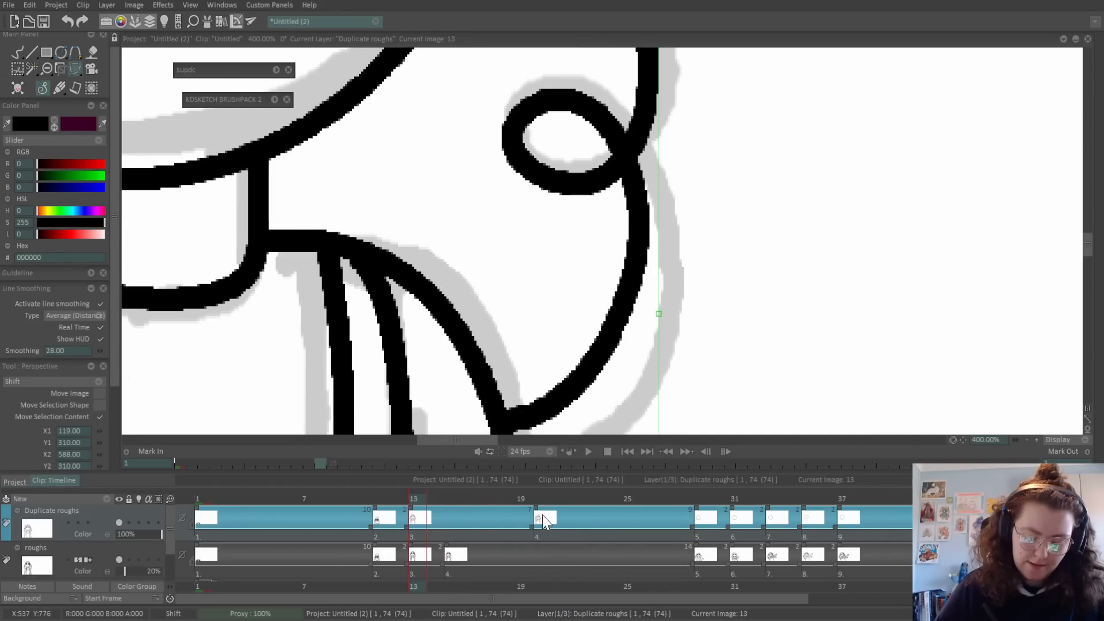
left_click(454, 499)
left_click(17, 52)
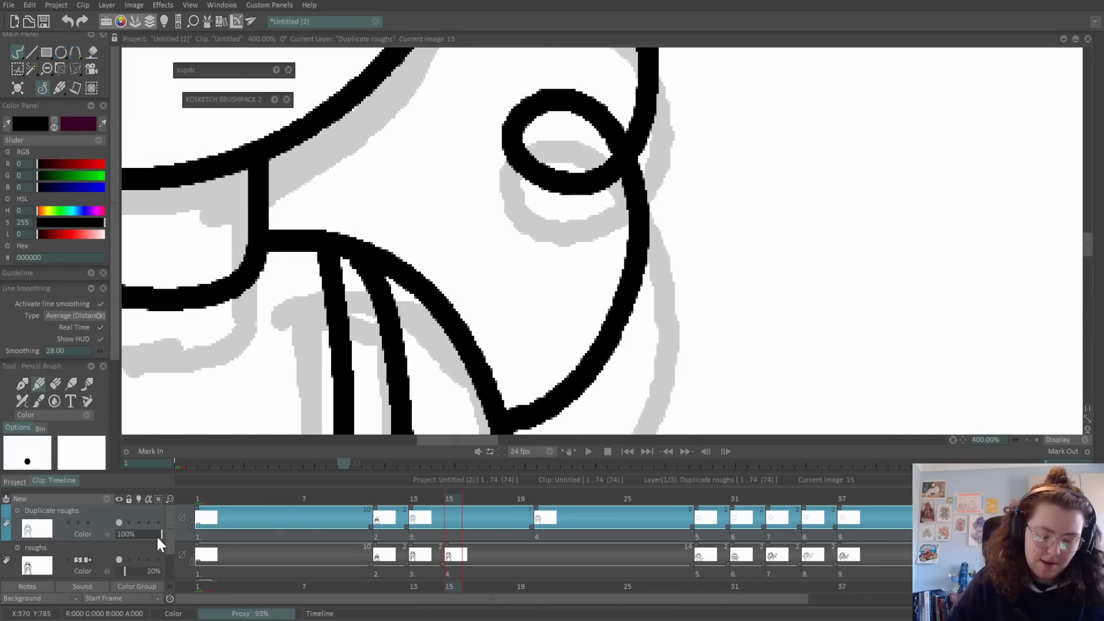
left_click(88, 524)
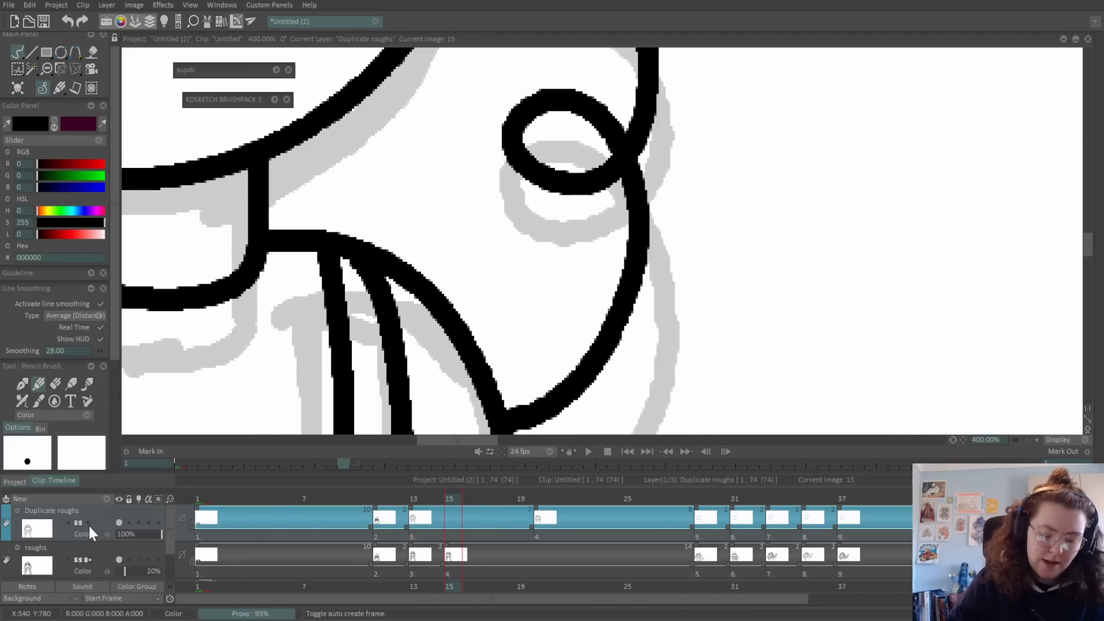
left_click(615, 153)
left_click(484, 499)
left_click(623, 161)
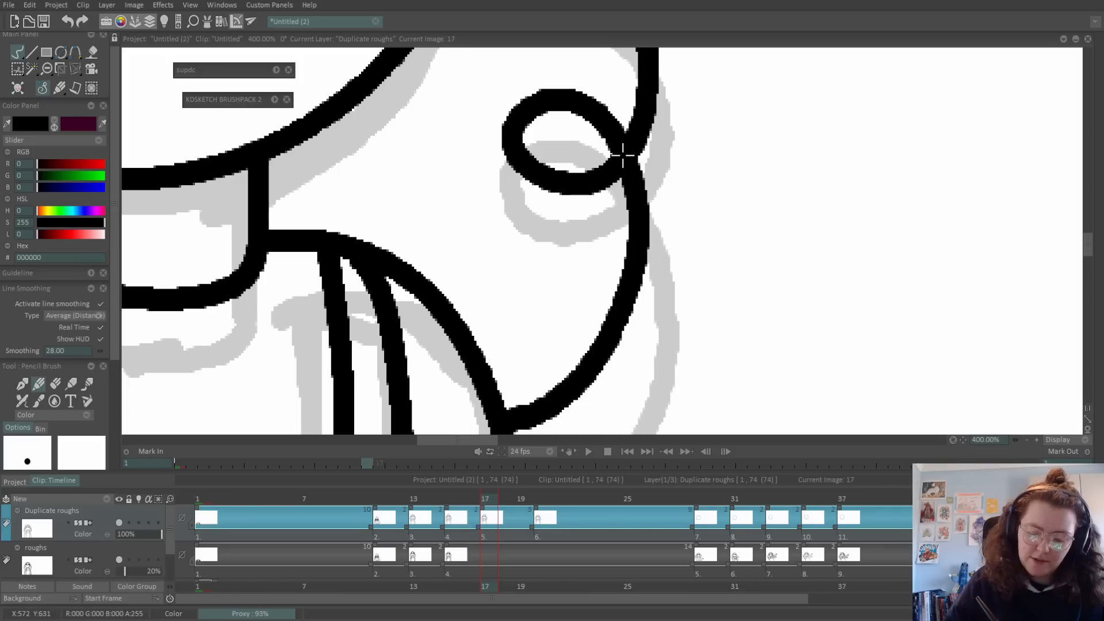
Squash the copied drawing on frame 15 strongly down from its top edge to a Y of about 490.
left_click(449, 497)
left_click(79, 75)
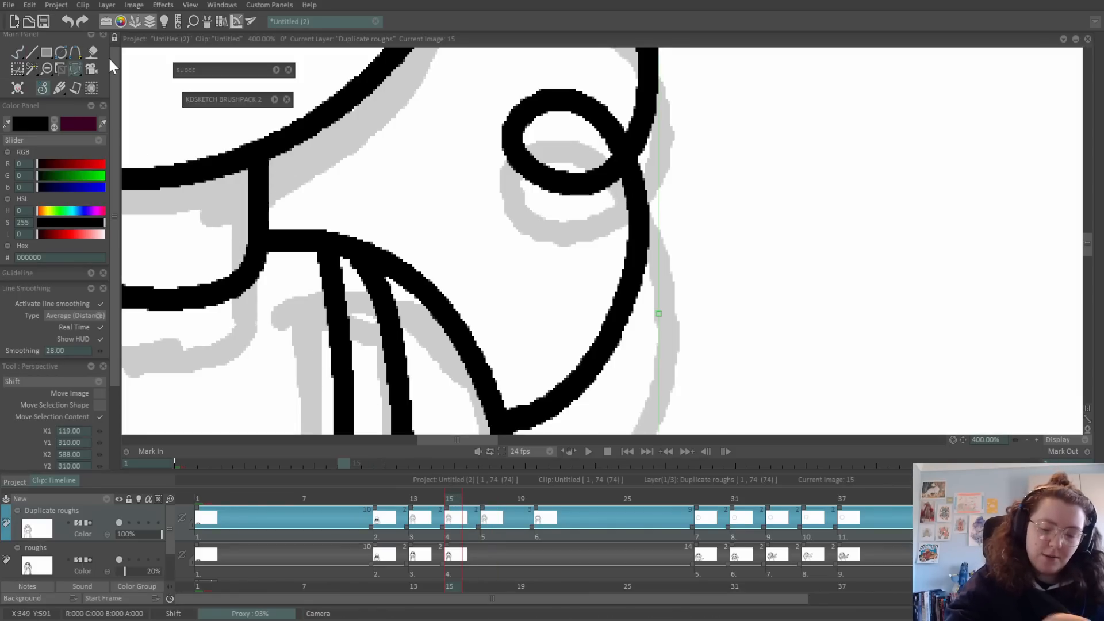
left_click(1027, 439)
left_click(1027, 440)
left_click_drag(533, 107, 532, 174)
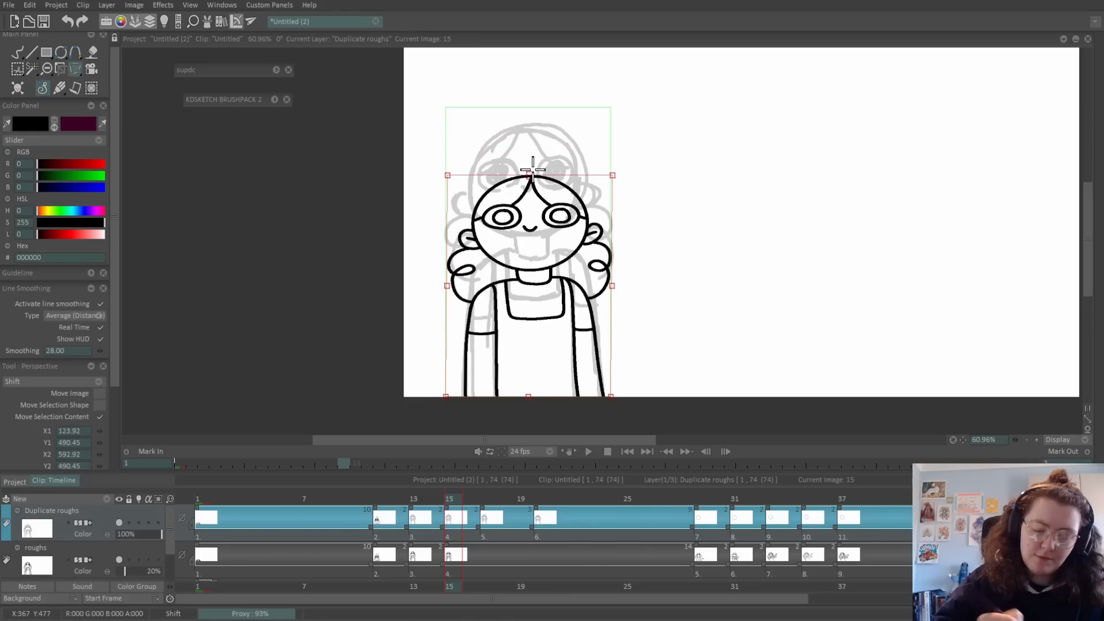
Squash the copied drawing on frame 17 down from its top edge, slightly less than the one on frame 15.
left_click(482, 499)
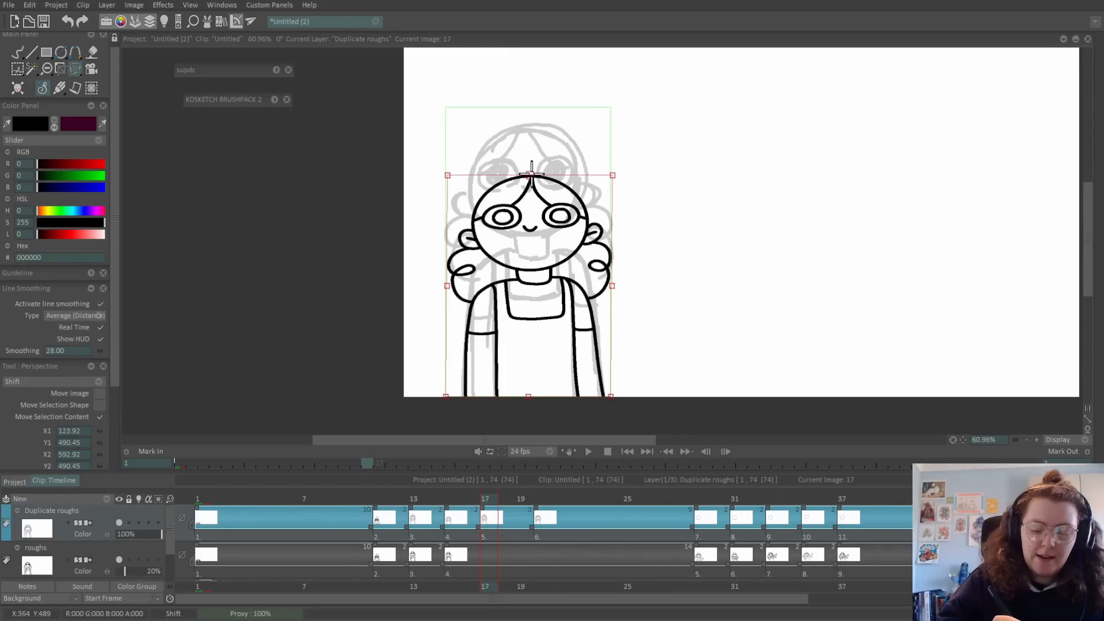
left_click_drag(530, 175, 531, 165)
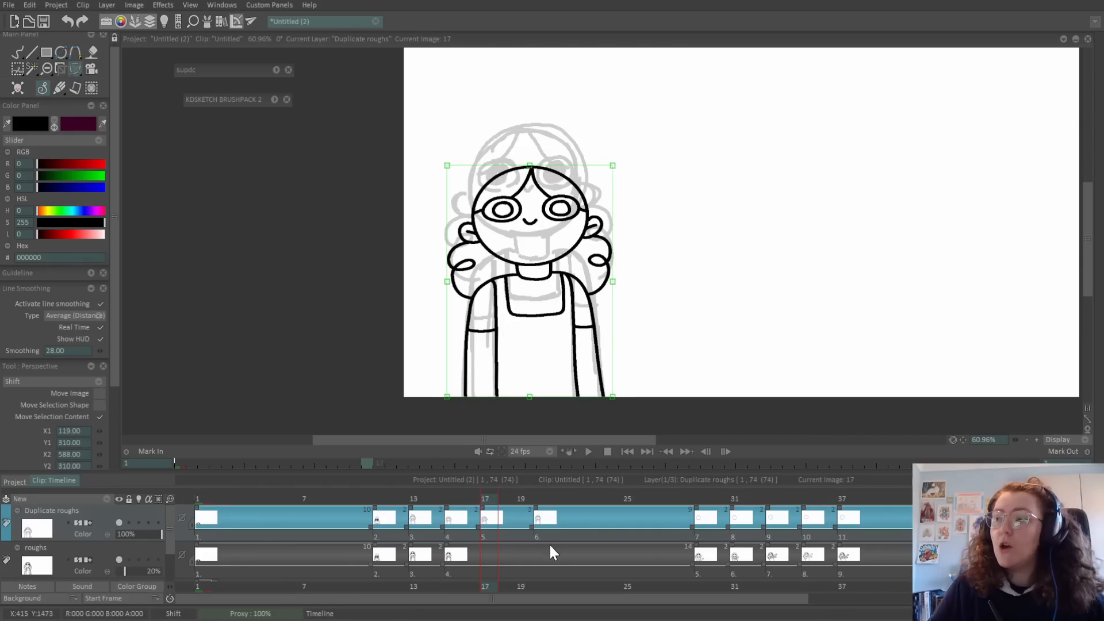
left_click(541, 498)
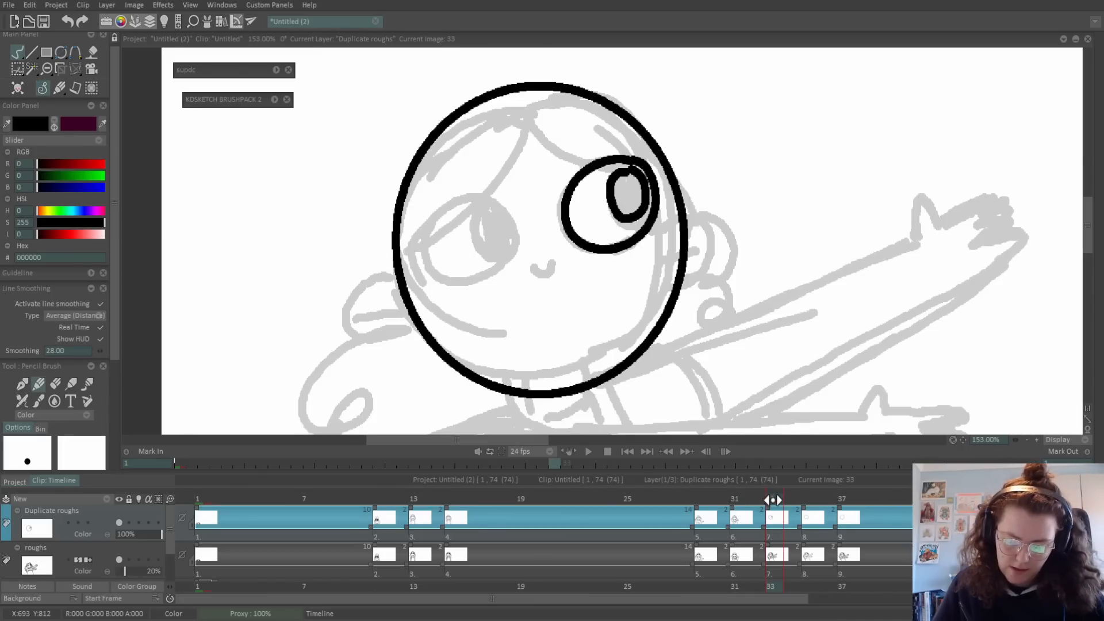
Undo the pupil and eye outline strokes on frame 33 and check the eyes against frame 31.
mouse_move(772, 500)
left_mouse_down()
mouse_move(756, 500)
mouse_move(768, 499)
left_mouse_up()
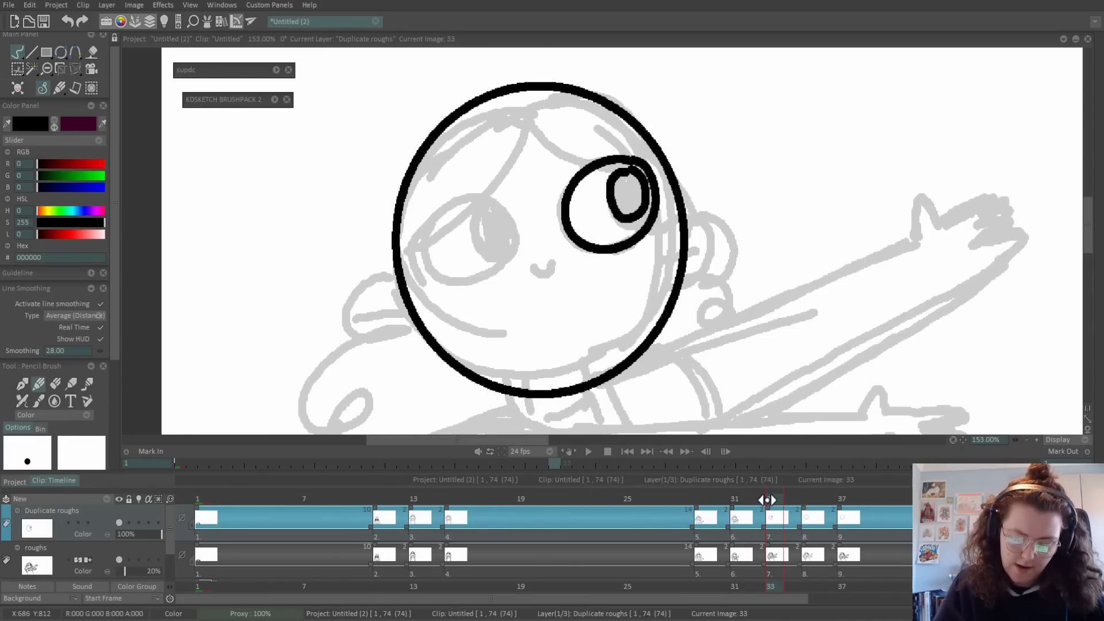
key("ctrl+z")
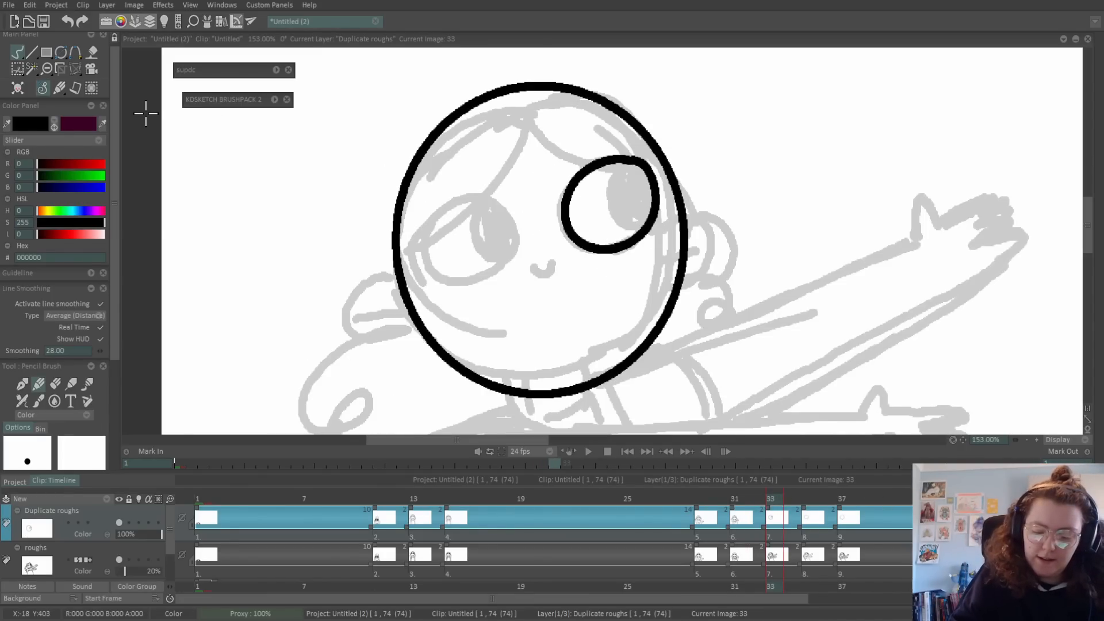
key("ctrl+z")
left_click(733, 501)
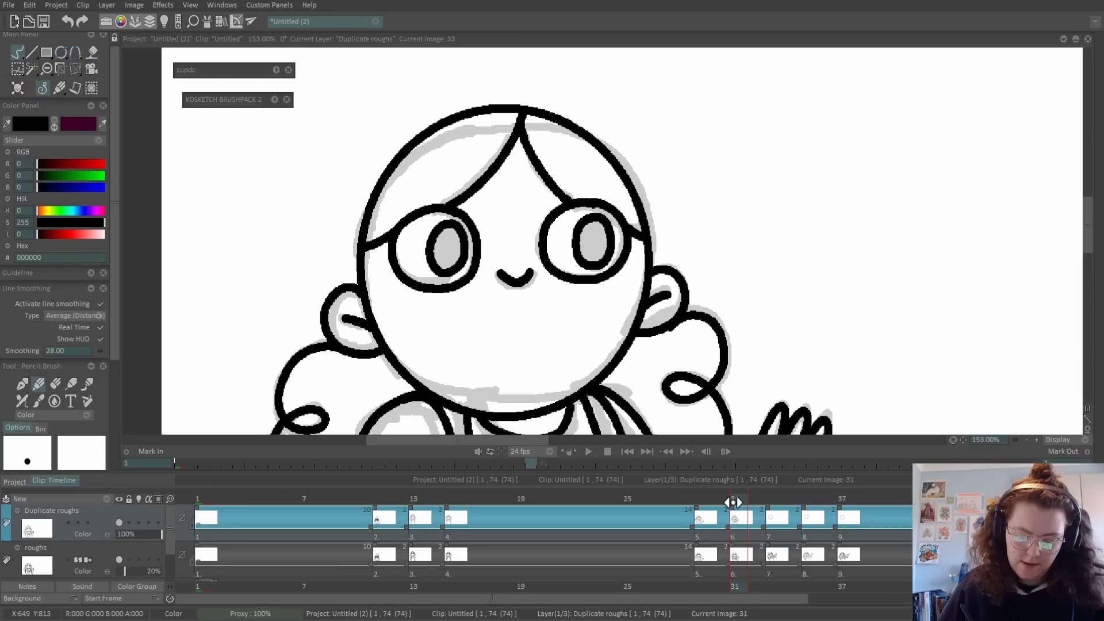
left_click_drag(733, 502, 770, 501)
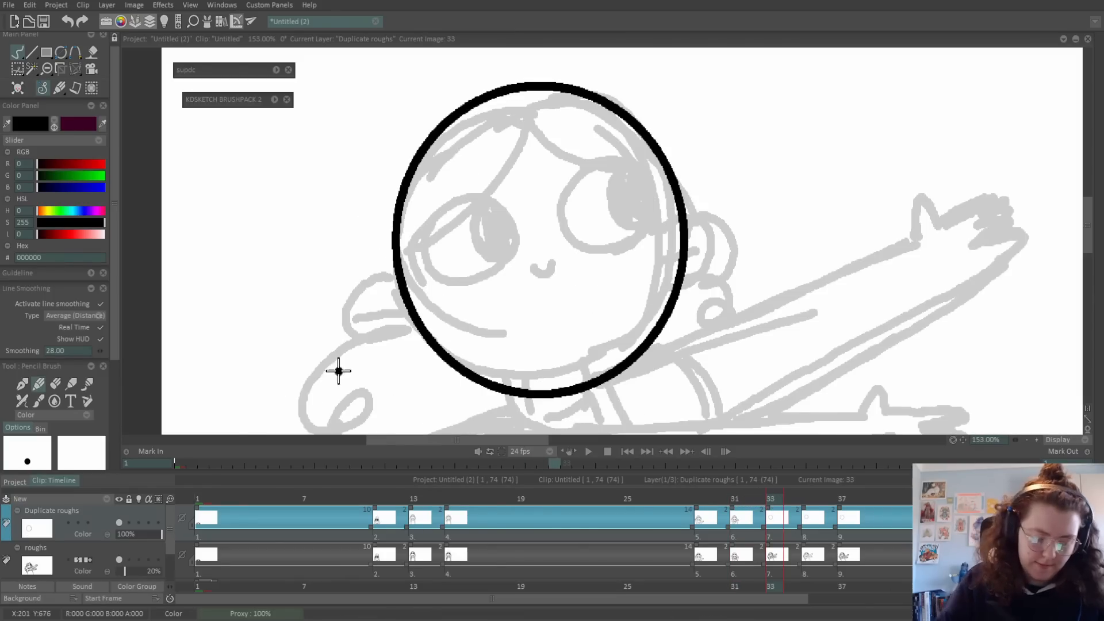
Redraw the eye outline on frame 33 with the light table on and capture it as a custom brush with the rectangular Cut Brush.
left_click(138, 523)
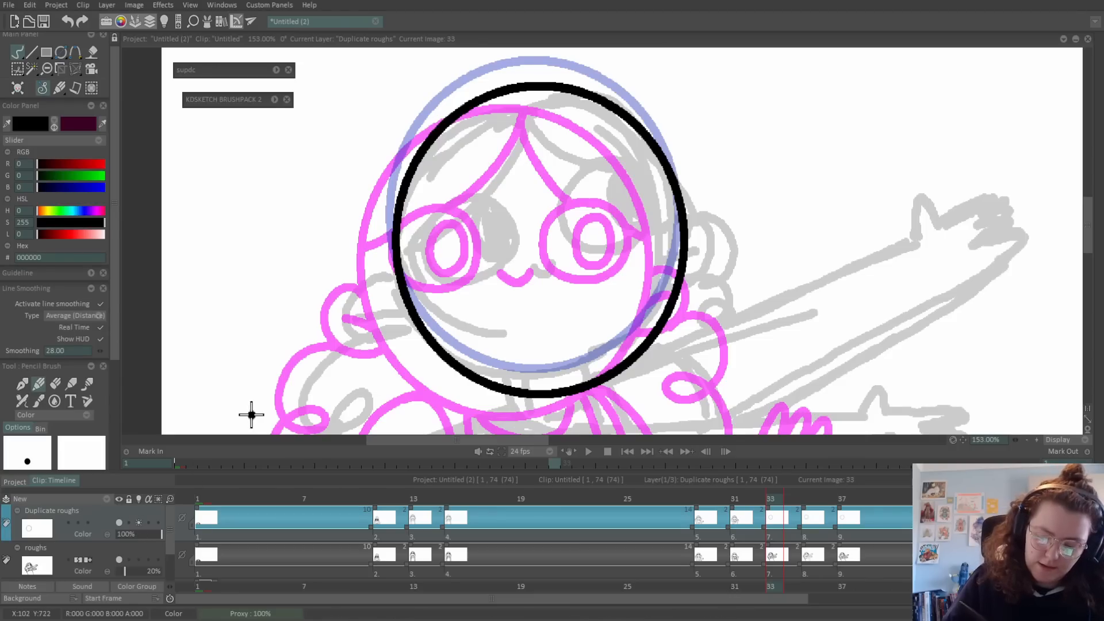
mouse_move(599, 201)
left_mouse_down()
mouse_move(566, 209)
mouse_move(595, 172)
mouse_move(614, 221)
mouse_move(661, 271)
left_mouse_up()
left_click(18, 68)
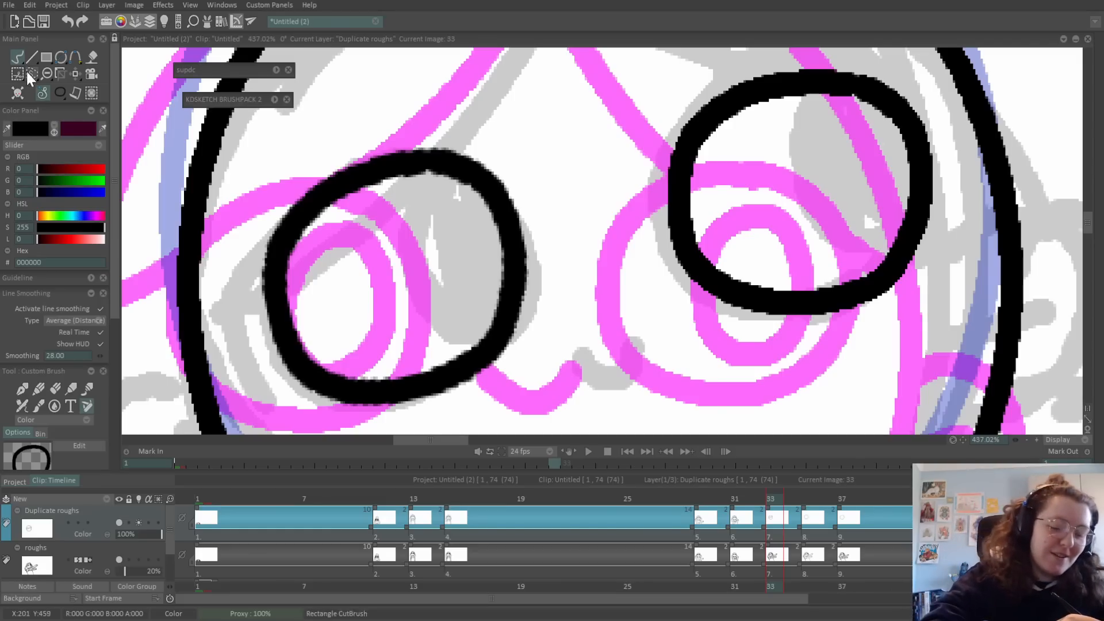
Ink the sleeve cuff and the rounded underside of the puffed sleeve on the nearer outstretched arm on frame 33.
scroll(431, 333, "down", 5)
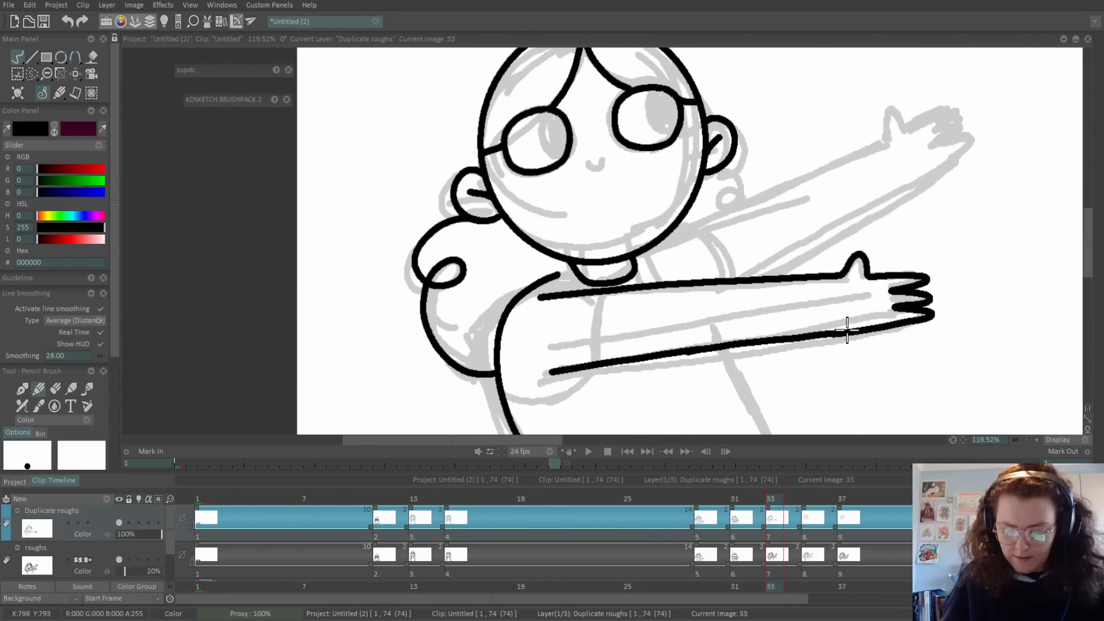
mouse_move(612, 291)
left_mouse_down()
mouse_move(599, 334)
mouse_move(601, 360)
mouse_move(614, 356)
left_mouse_up()
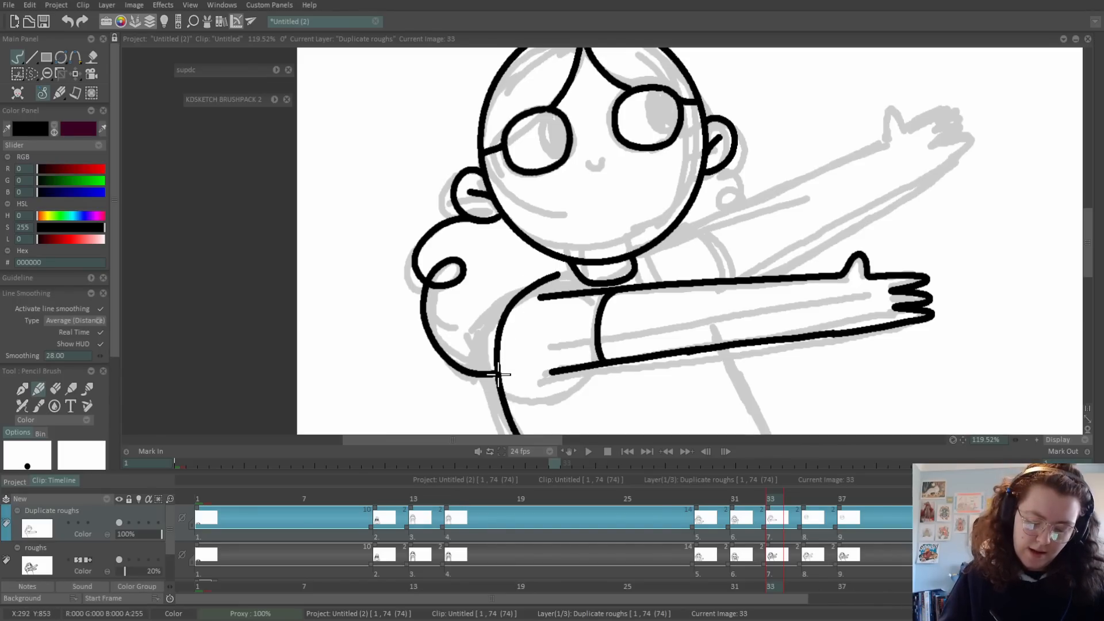
mouse_move(505, 387)
left_mouse_down()
mouse_move(533, 399)
mouse_move(567, 393)
mouse_move(591, 358)
left_mouse_up()
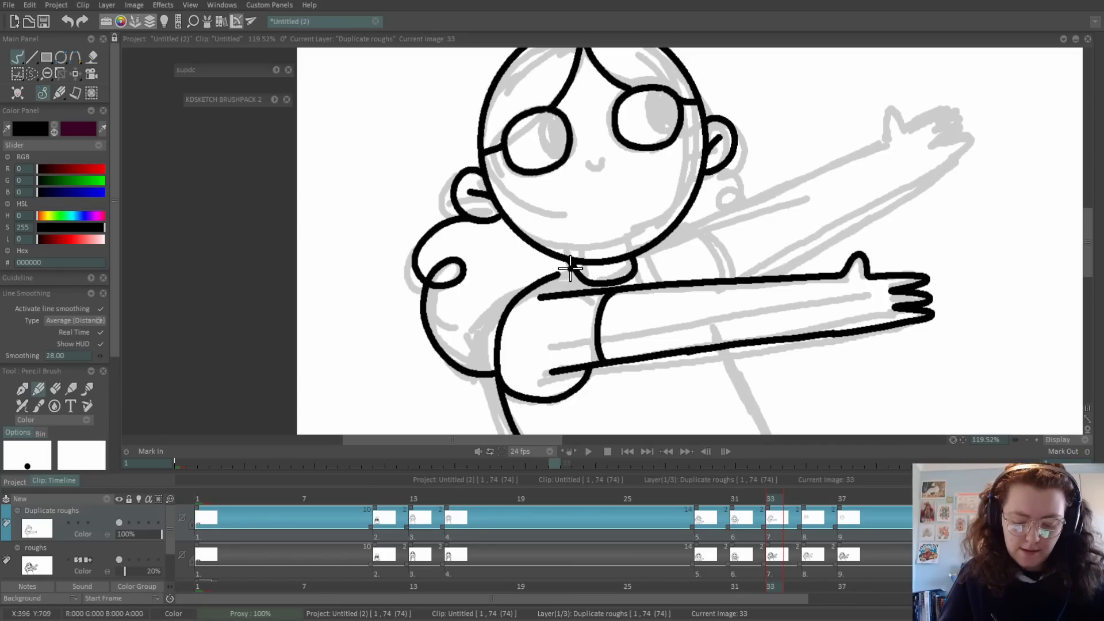
Ink the pupil curves in both eyes and the parted hairline on frame 35.
left_click_drag(748, 218, 769, 258)
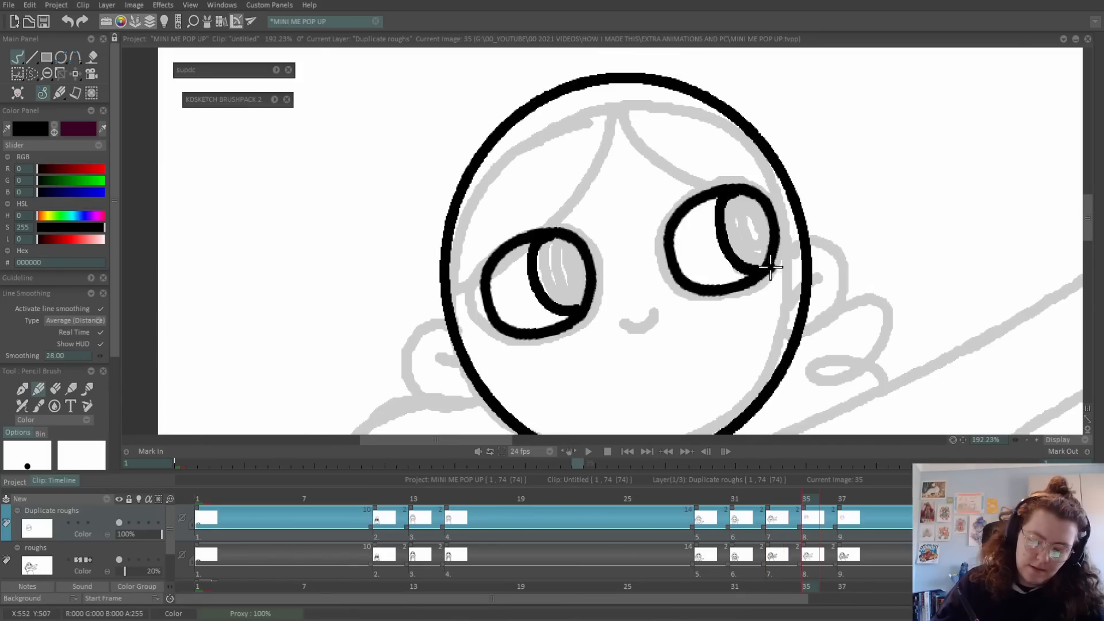
left_click_drag(558, 253, 584, 281)
mouse_move(612, 87)
left_mouse_down()
mouse_move(553, 227)
mouse_move(708, 193)
left_mouse_up()
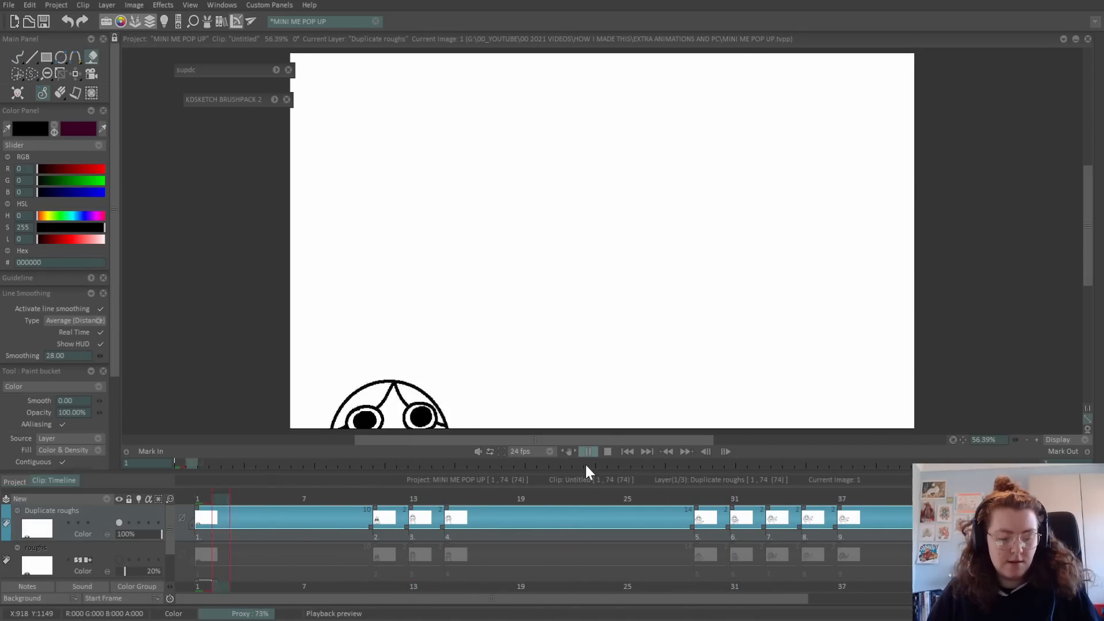
Preview the inked animation and add a Colo & Texture layer for the Duplicate roughs line art.
left_click(586, 452)
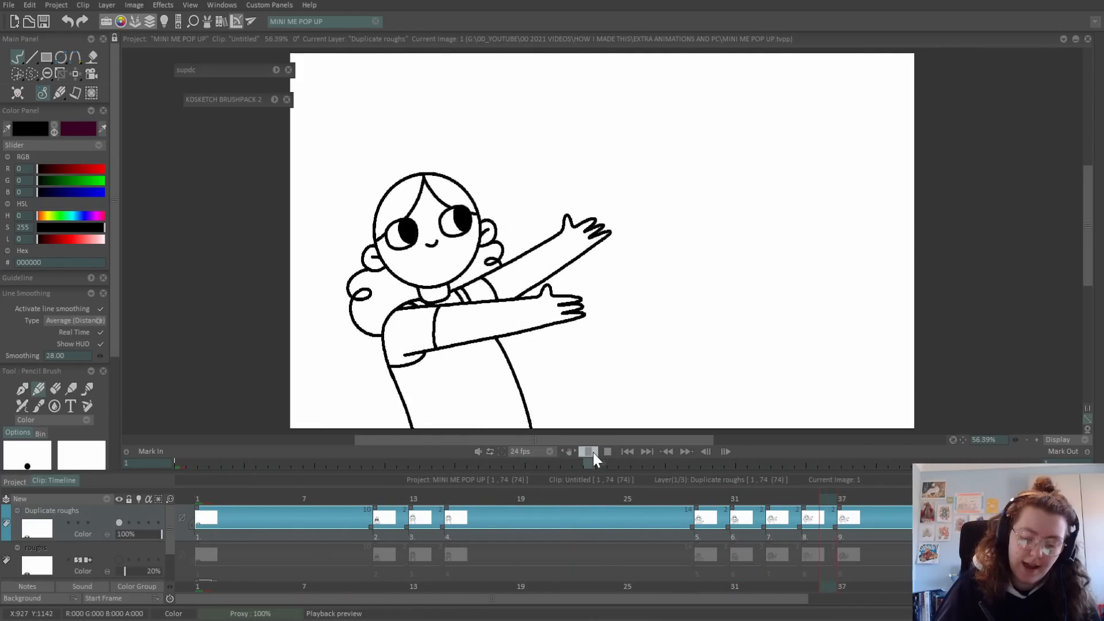
left_click(102, 498)
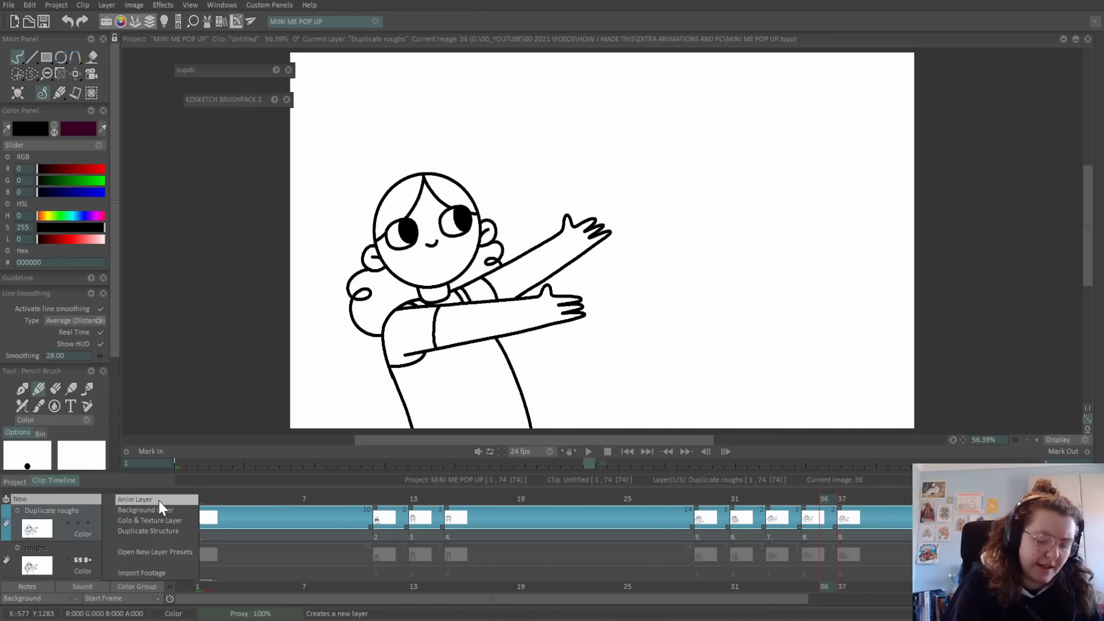
left_click(184, 522)
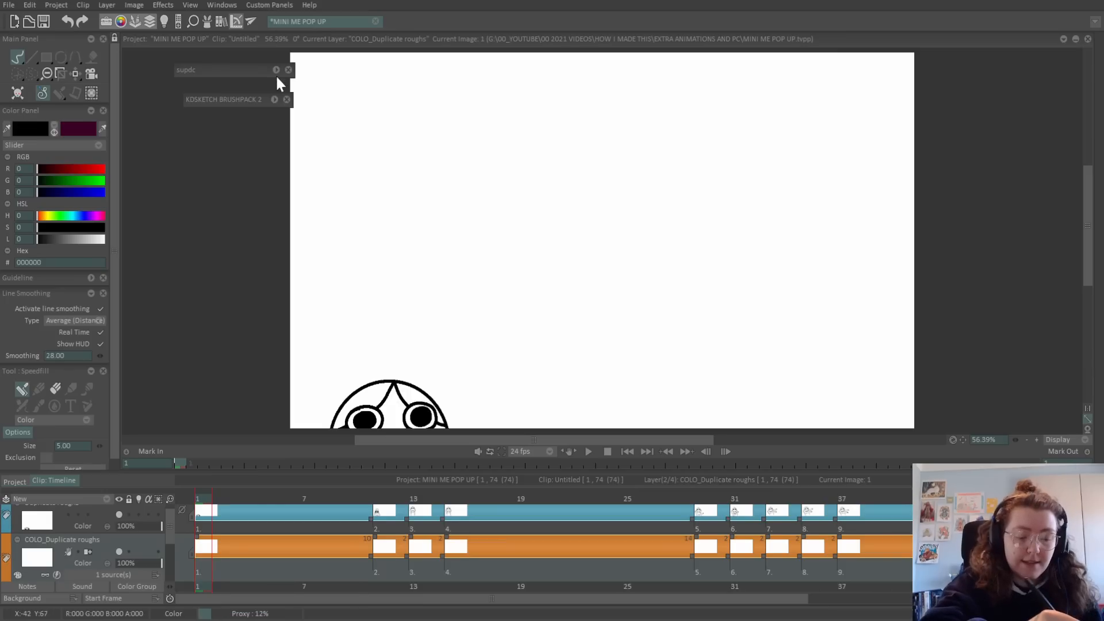
Choose the hair colour 342218 from the KDSketch brush pack and fill the hair on frame 1.
left_click(275, 100)
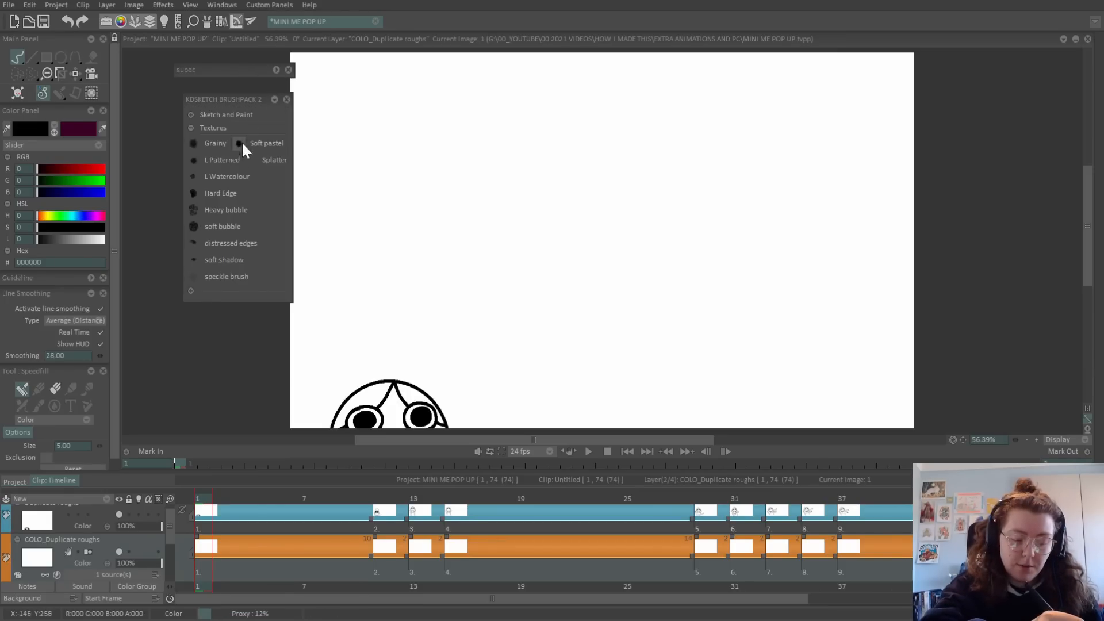
left_click(191, 291)
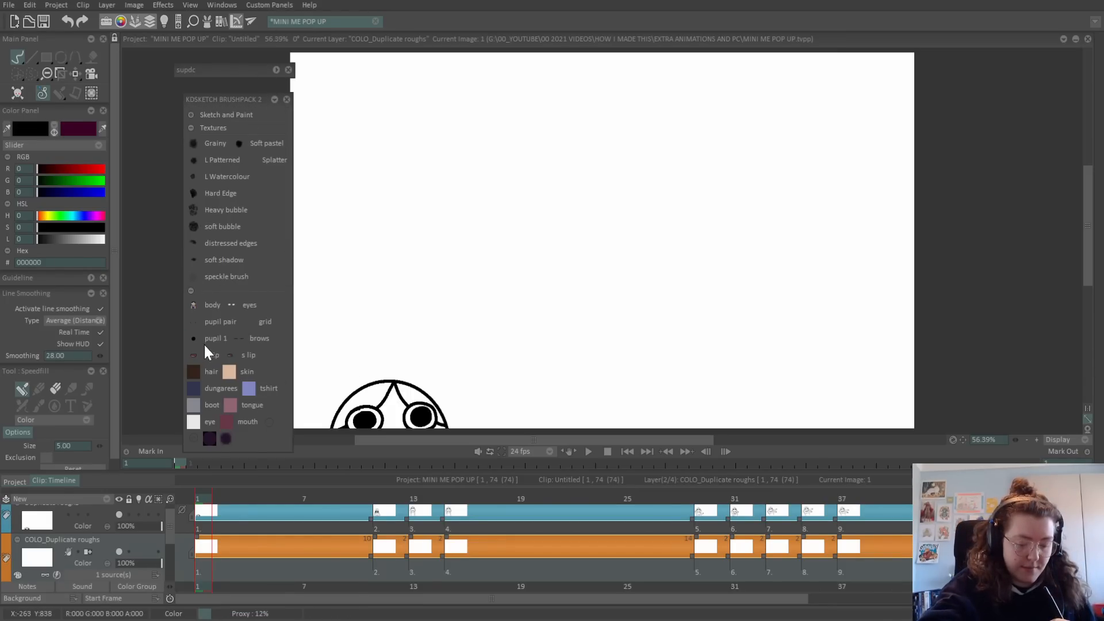
left_click(193, 371)
left_click(371, 396)
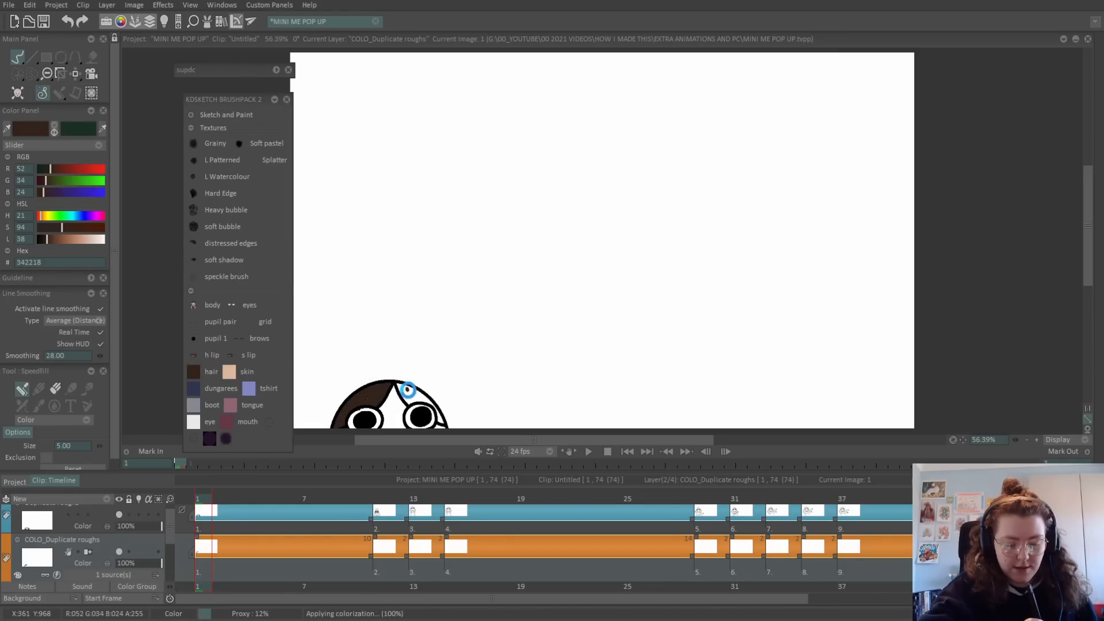
Fill the hair on top of the head and both side curls with the hair colour on frame 11.
key("shift+Right")
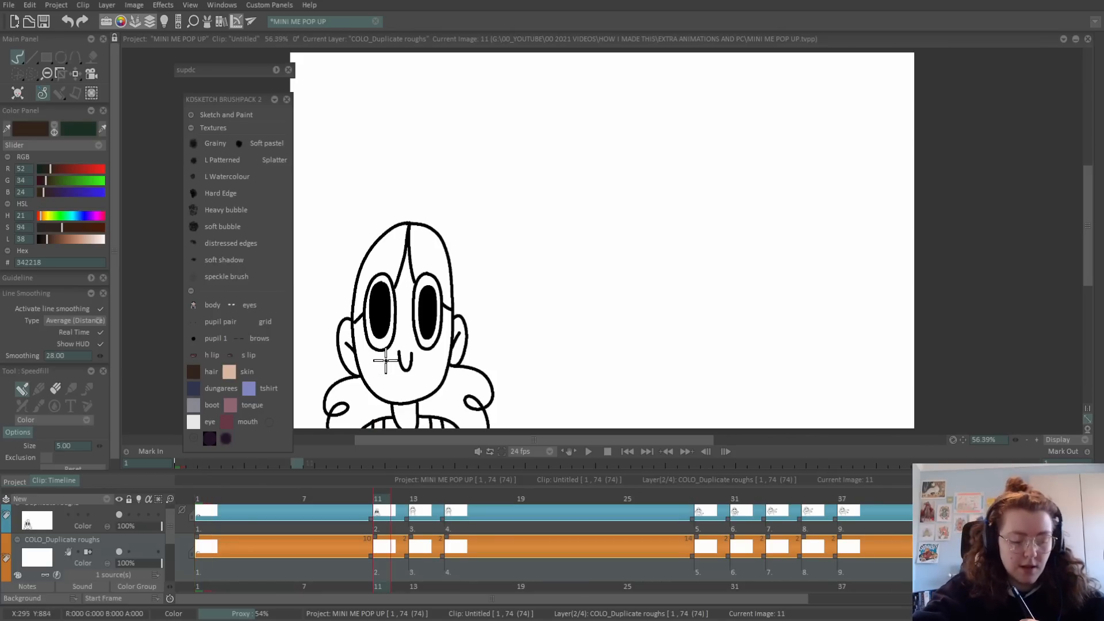
left_click_drag(399, 236, 447, 237)
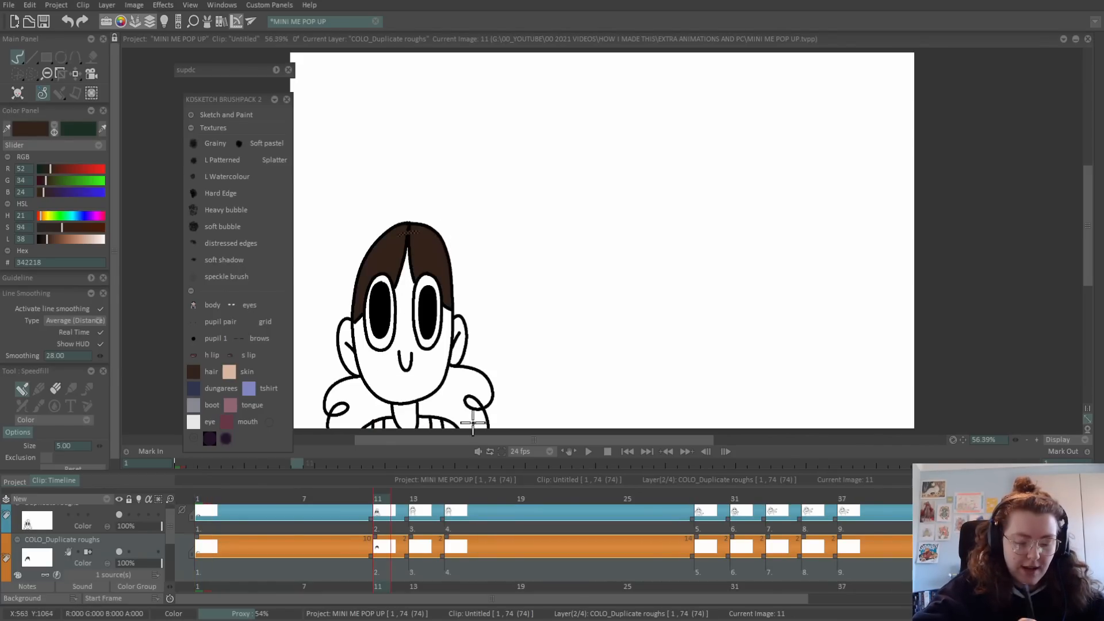
mouse_move(444, 388)
left_mouse_down()
mouse_move(353, 392)
mouse_move(348, 406)
left_mouse_up()
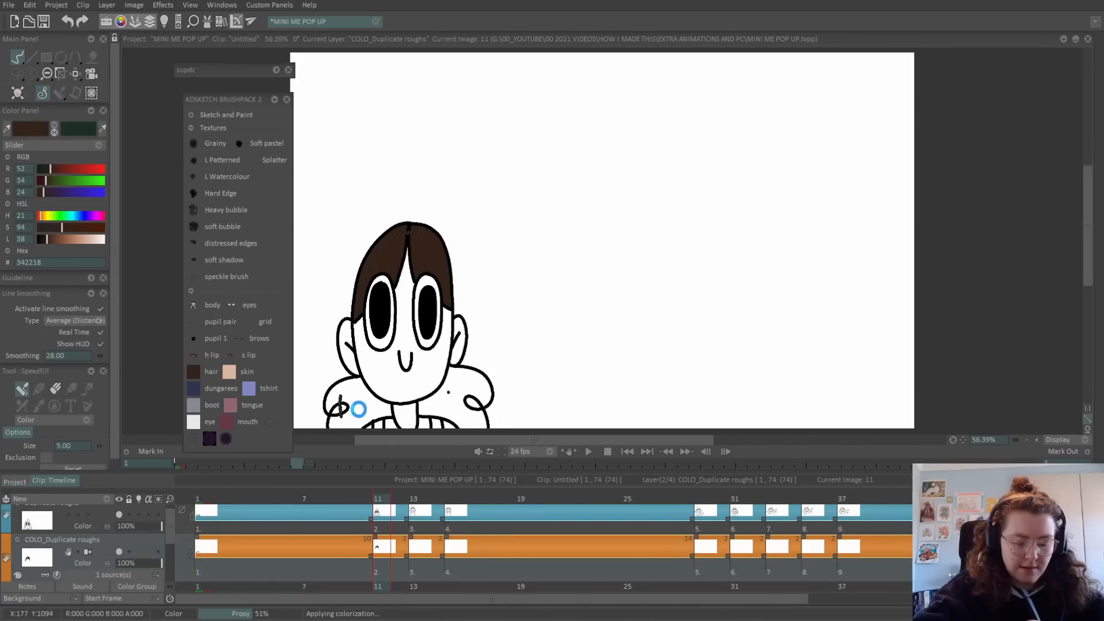
left_click(467, 392)
Fill both side curls and the top hair brown on frame 13.
key("shift+Right")
left_click(460, 269)
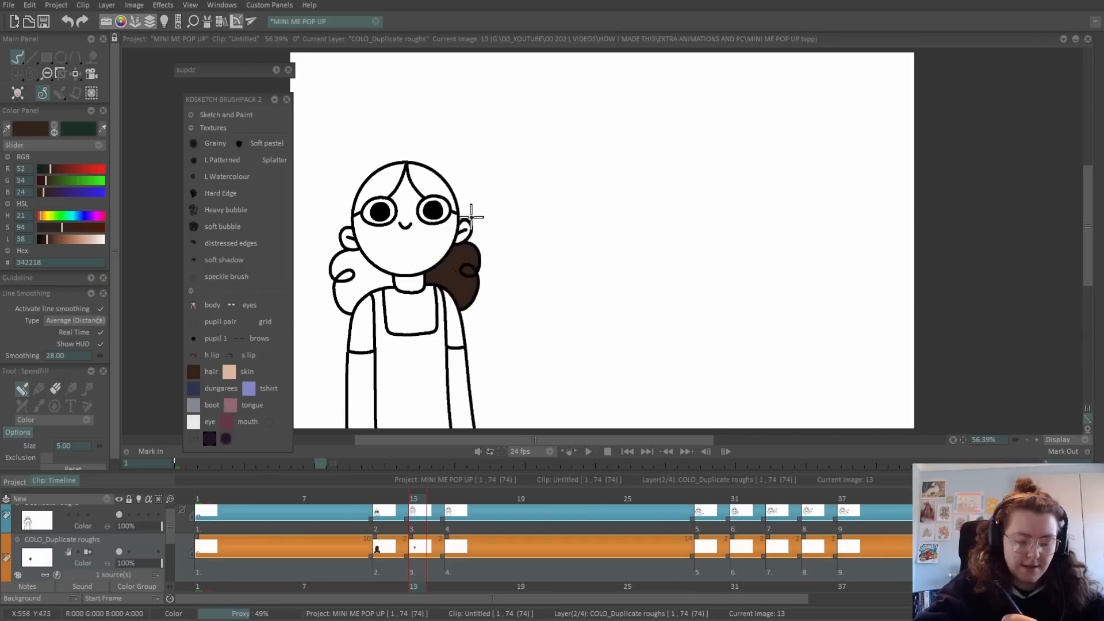
left_click(347, 268)
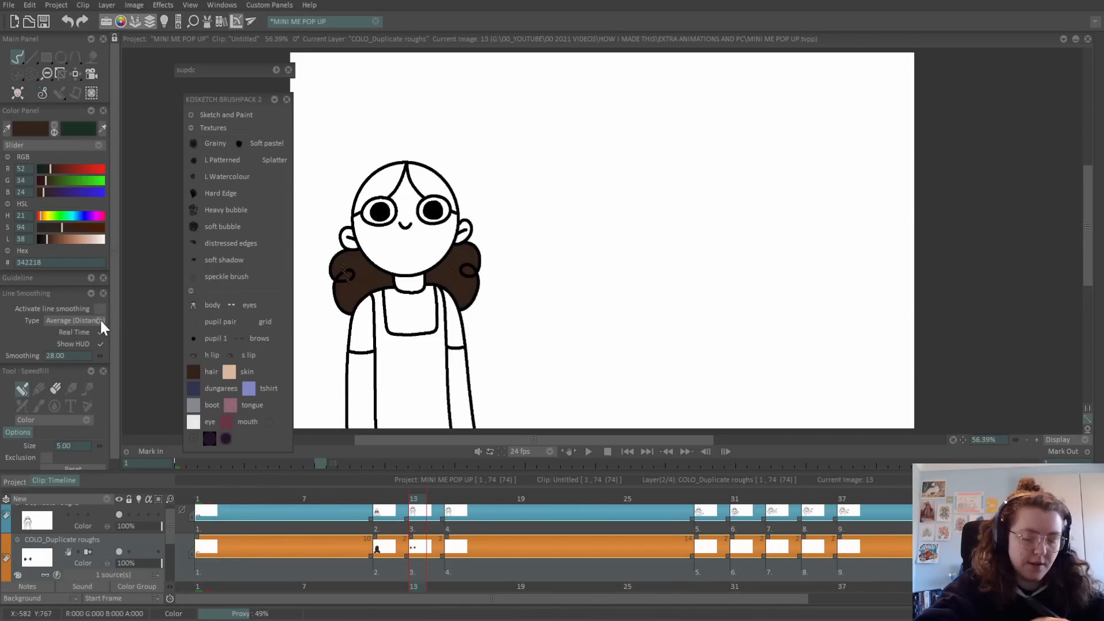
left_click(401, 163)
Mark the top hair and both side curls with the brown hair colour on frame 15.
key("shift+Right")
left_click(424, 183)
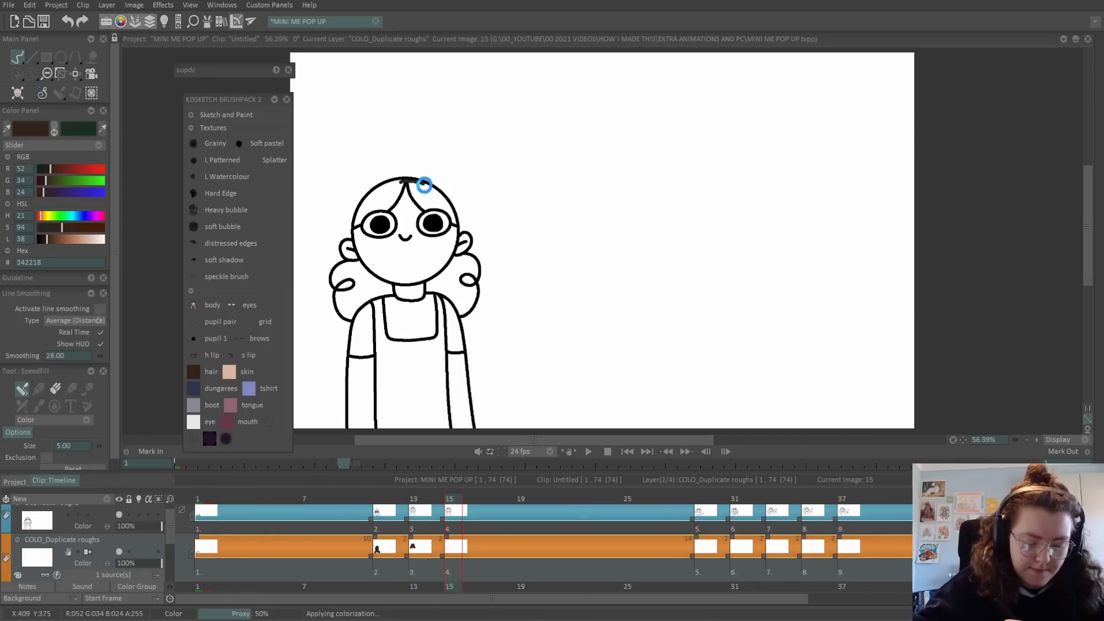
left_click(456, 268)
left_click(342, 266)
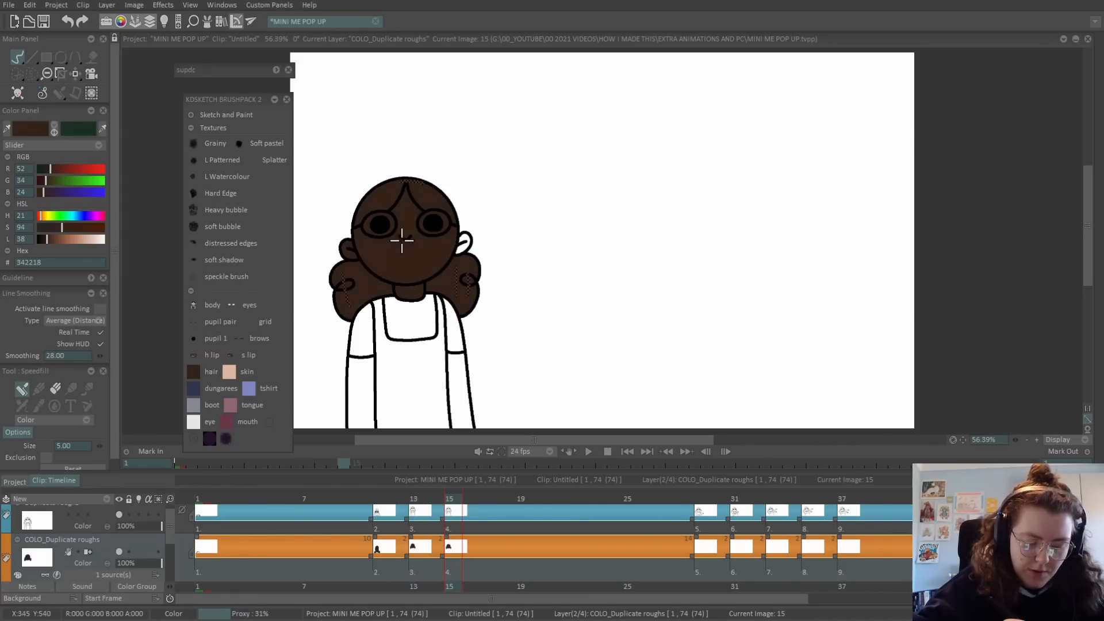
Colour the side curls and top hair brown on frame 29.
key("shift+Right")
left_click(484, 287)
left_click(329, 297)
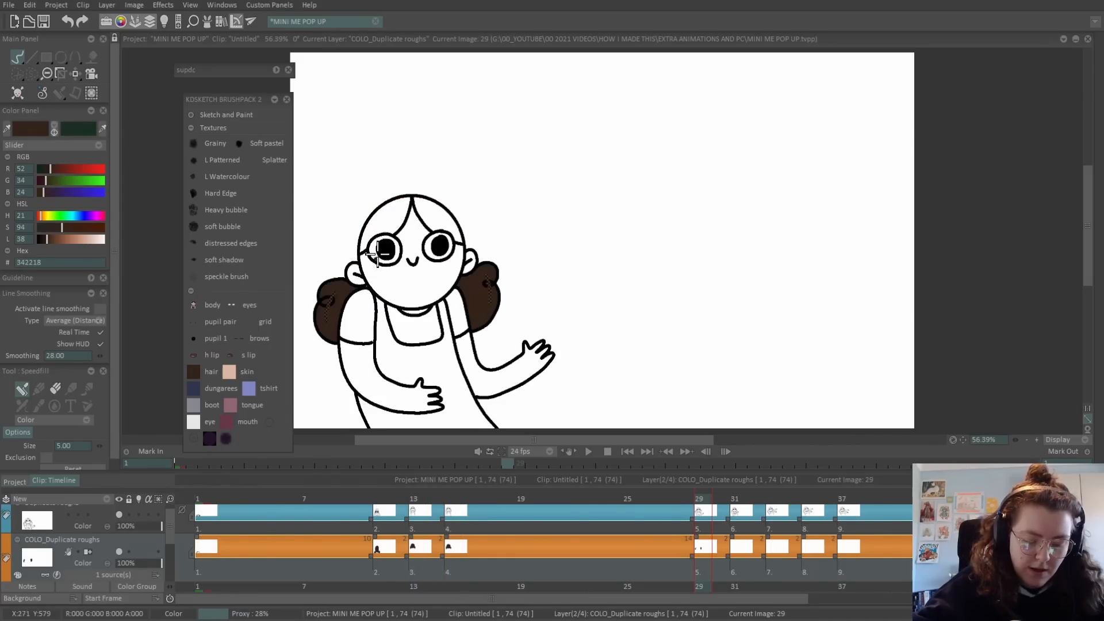
left_click(455, 242)
Fill the top hair and both side curls with the hair colour on frame 31.
key("shift+Right")
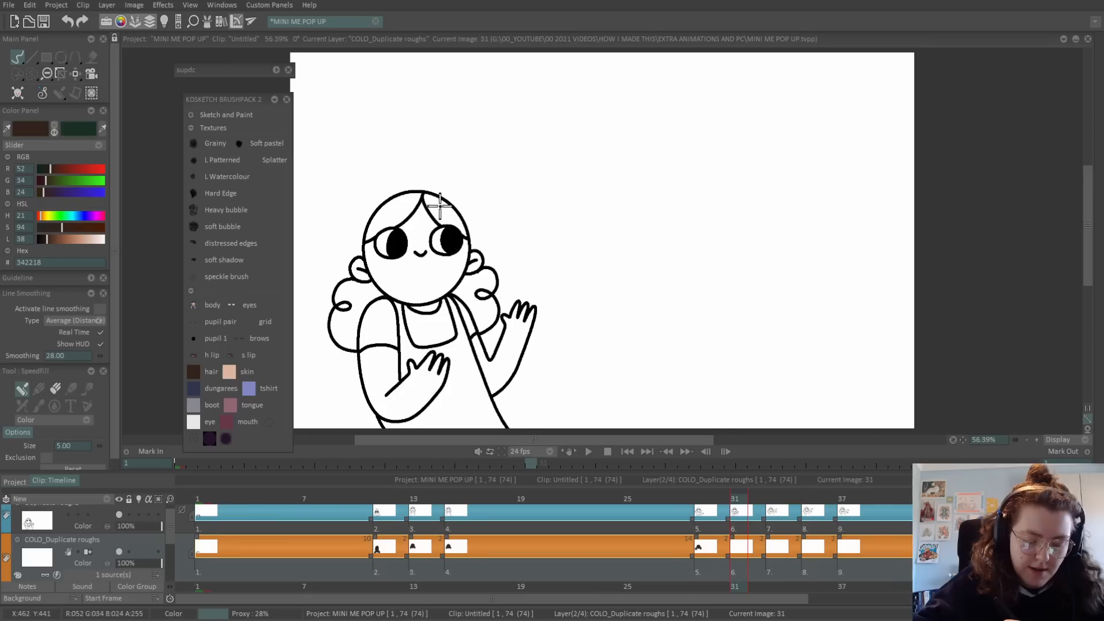
left_click(403, 205)
left_click(348, 325)
left_click(483, 290)
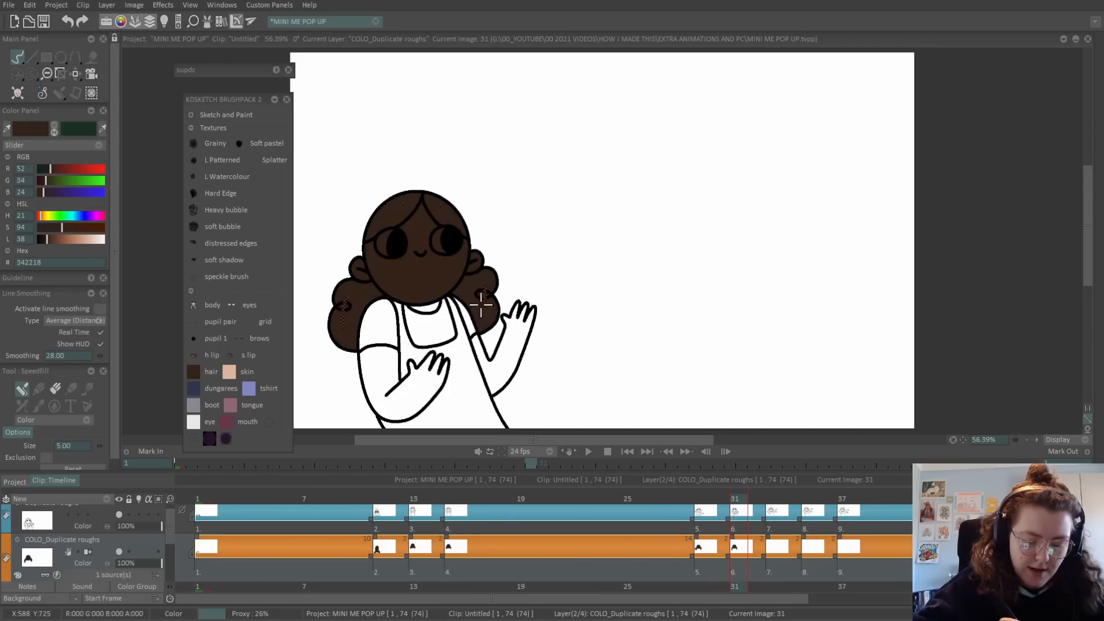
Fill the curls behind the shoulders and both sides of the parted hair brown on frame 33.
key("shift+Right")
left_click(500, 265)
left_click(525, 277)
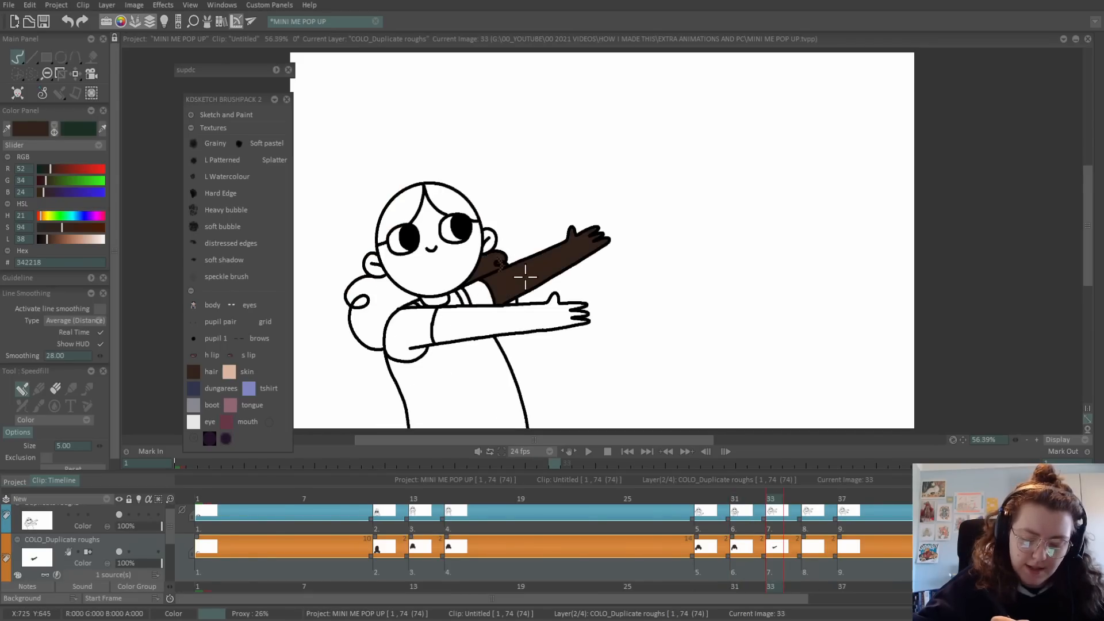
left_click(362, 294)
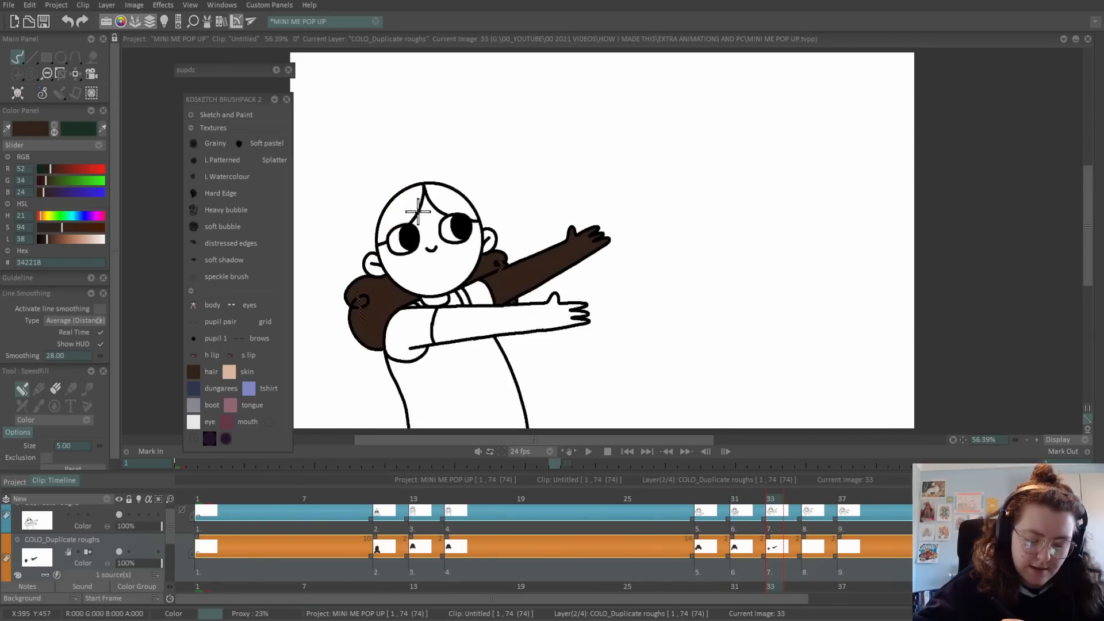
left_click(418, 211)
left_click(455, 201)
Fill the top hair and the curls with the brown hair colour on frames 35 and 37.
mouse_move(442, 193)
left_mouse_down()
mouse_move(418, 187)
mouse_move(392, 217)
mouse_move(366, 305)
left_mouse_up()
key("Right")
key("Right")
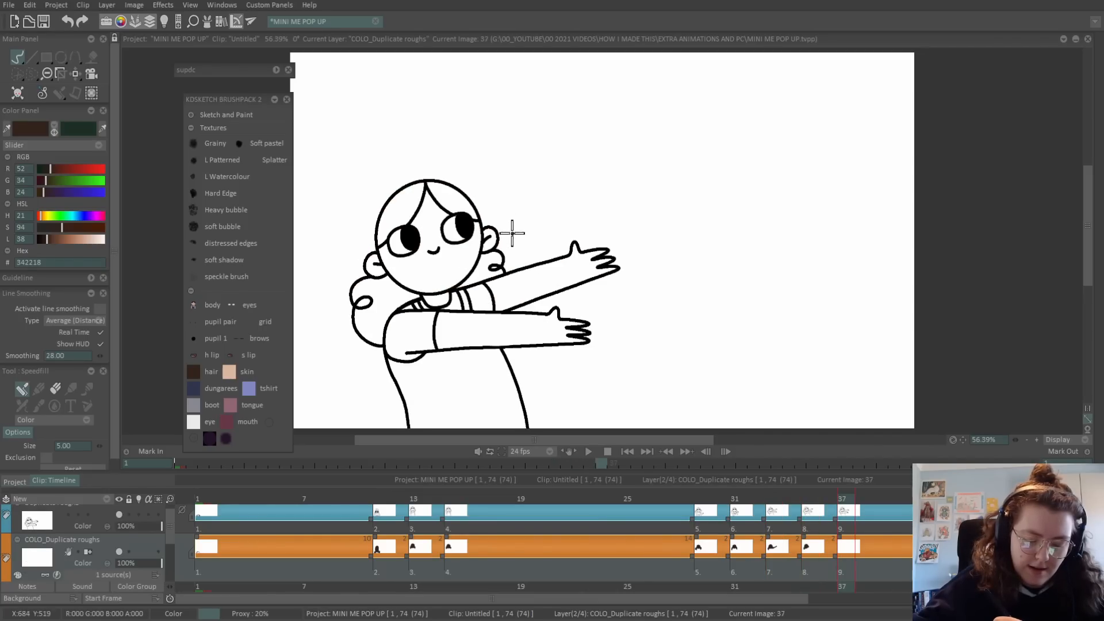
left_click_drag(494, 260, 478, 279)
left_click_drag(359, 302, 397, 328)
mouse_move(400, 228)
left_mouse_down()
mouse_move(411, 197)
mouse_move(451, 185)
left_mouse_up()
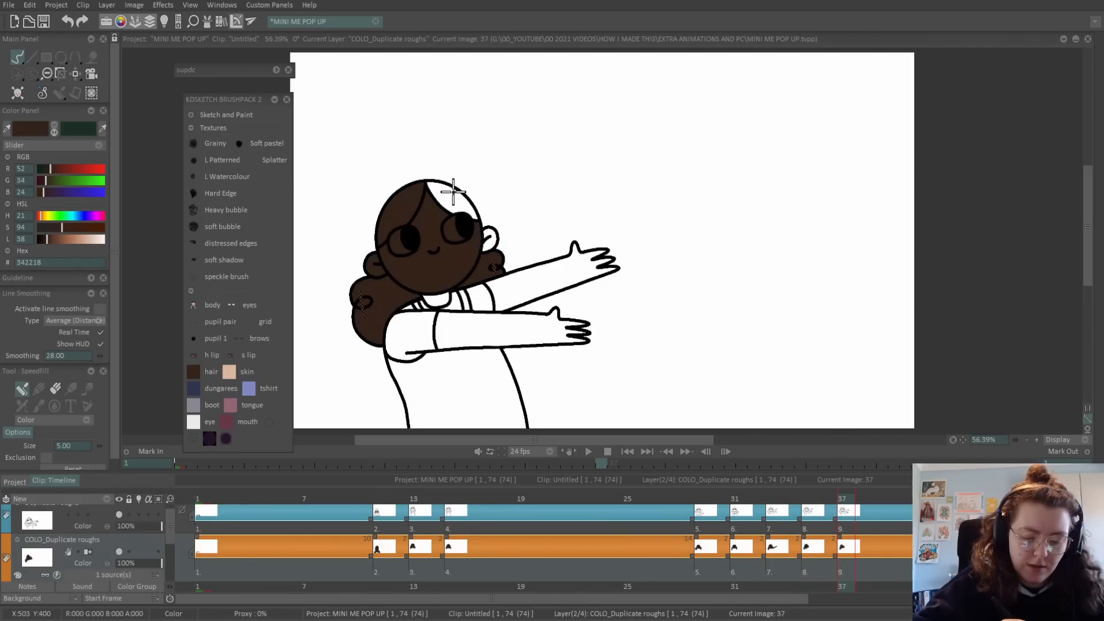
Fill the face, ears, neck and arms with the skin colour across the animation's frames.
key("Left")
key("Left")
key("Left")
key("Left")
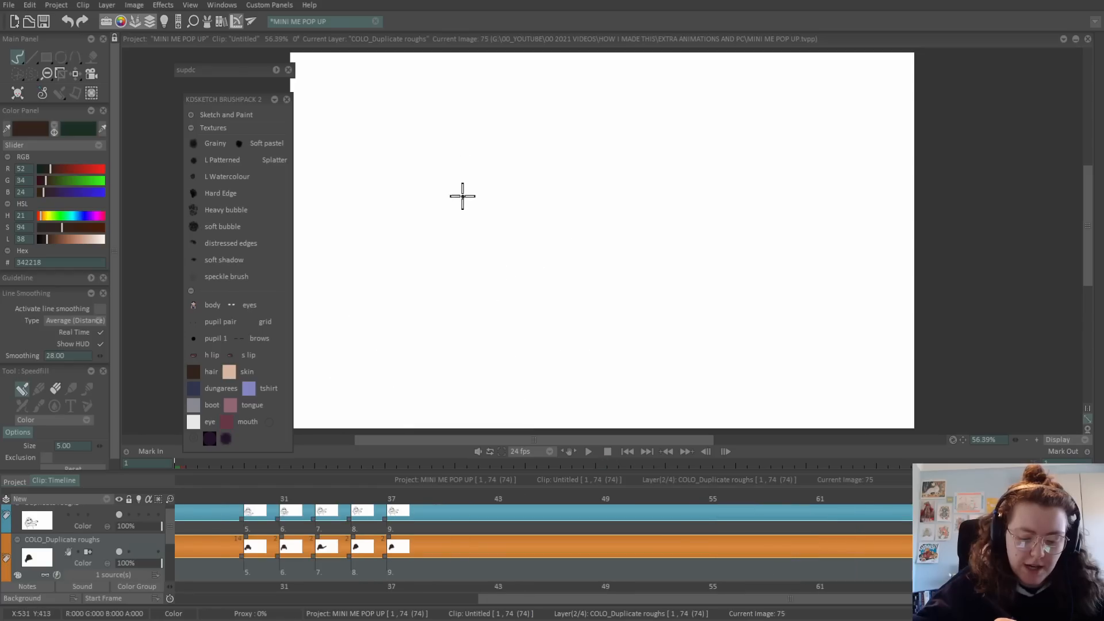
mouse_move(442, 241)
left_mouse_down()
mouse_move(395, 236)
mouse_move(468, 214)
mouse_move(465, 225)
mouse_move(393, 238)
mouse_move(458, 219)
left_mouse_up()
Fill the whites of both eyes with the eye colour EBE9E7 on each frame through frame 37.
key("Right")
key("Right")
key("Right")
key("Right")
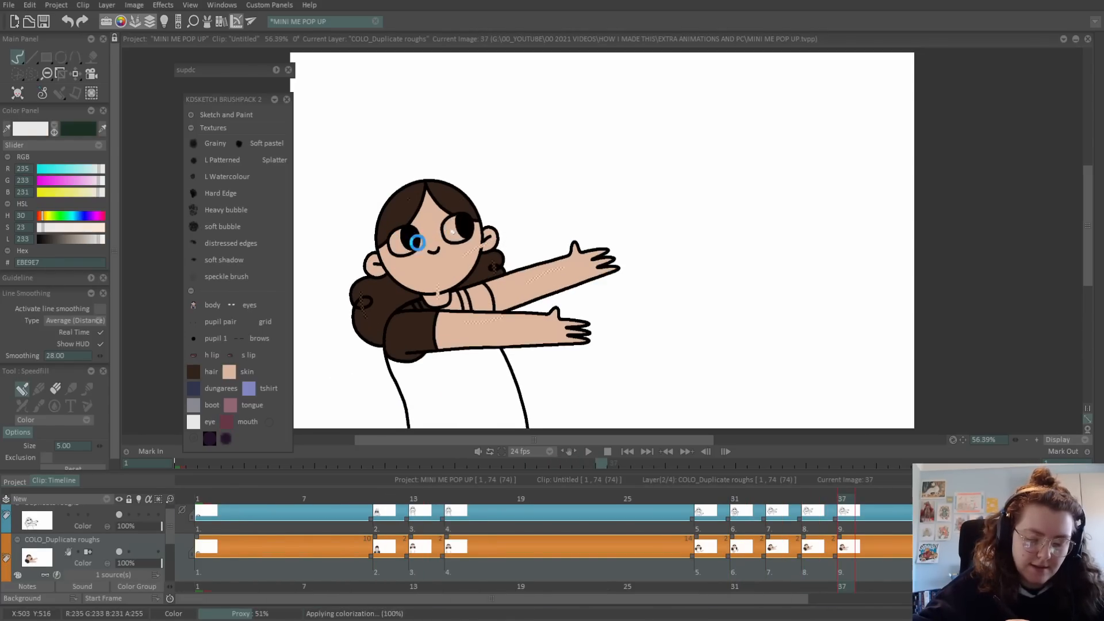
key("Right")
key("Left")
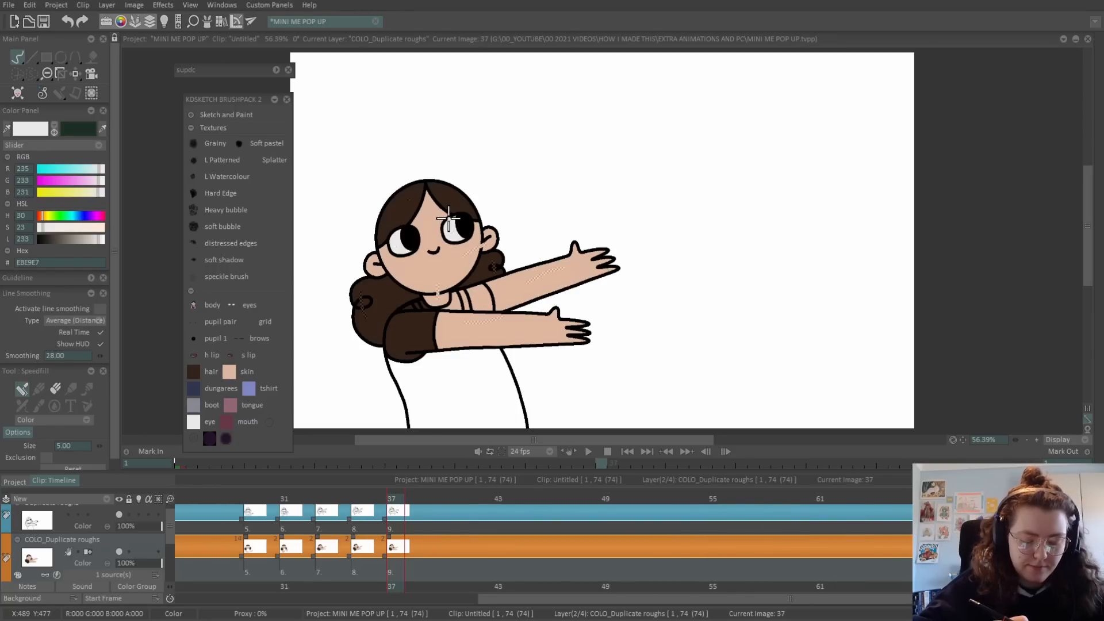
Fill the dungarees with the dungarees colour 2F354E on frame 37 and the earlier frames.
left_click(203, 385)
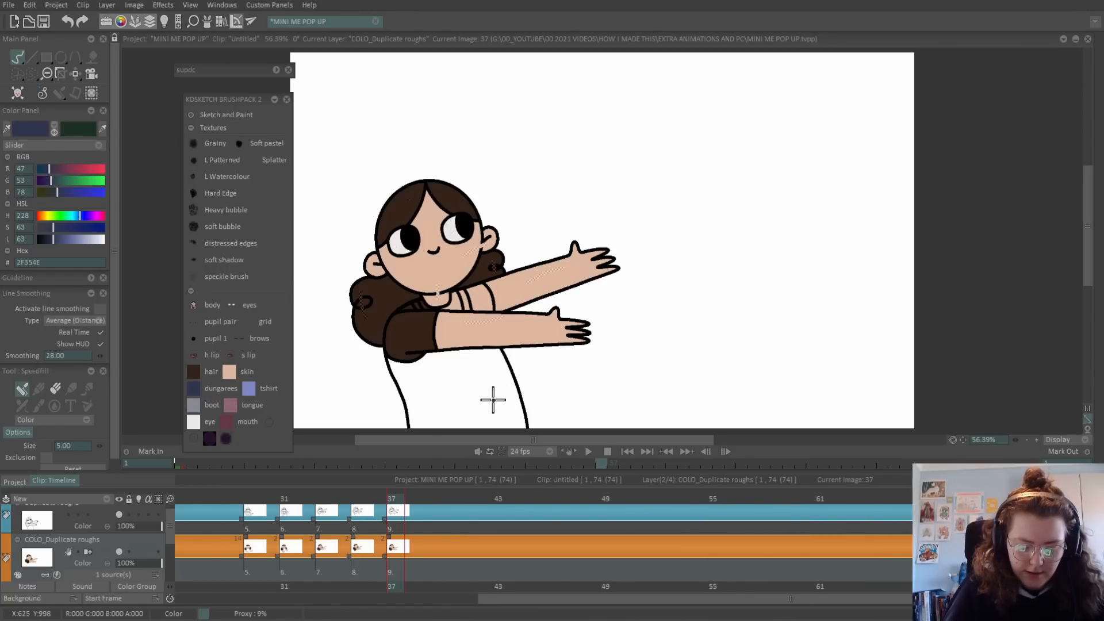
left_click_drag(490, 391, 465, 427)
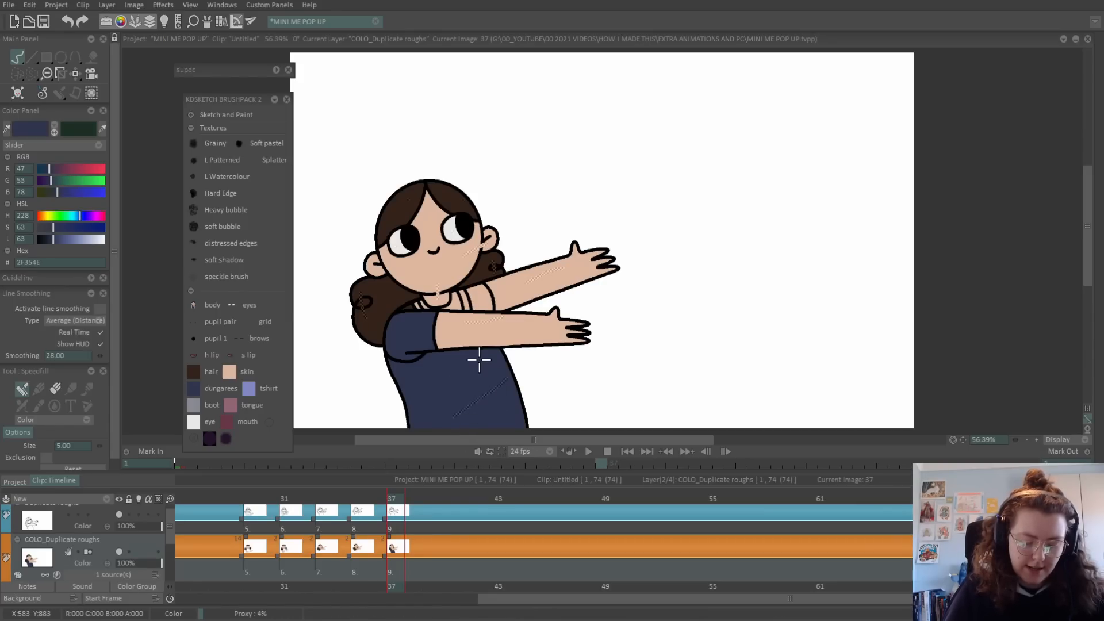
left_click_drag(555, 599, 827, 567)
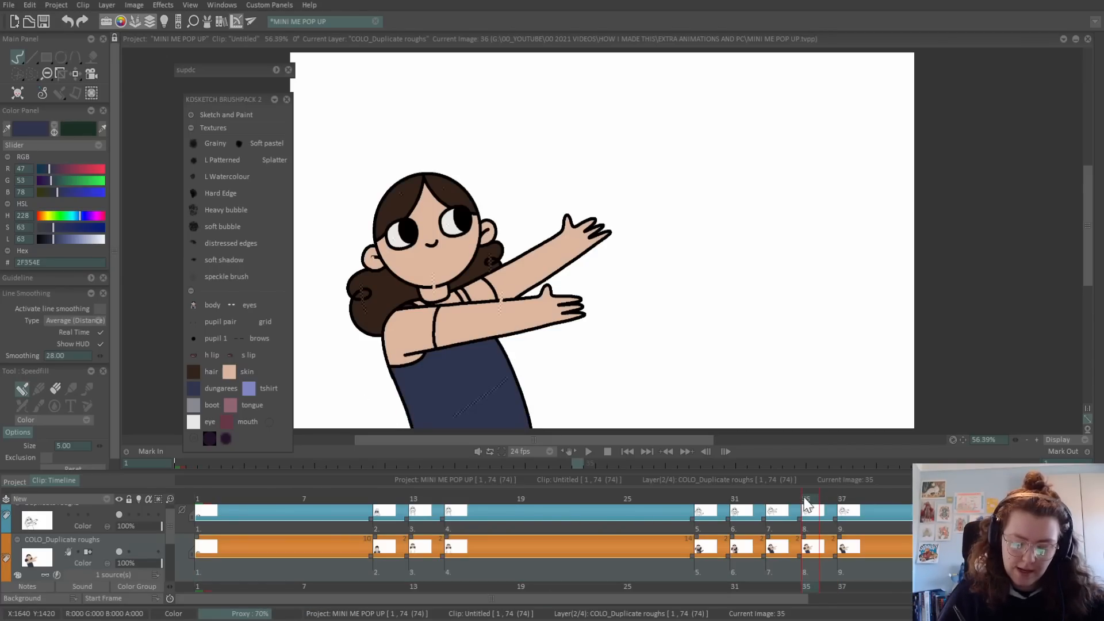
mouse_move(819, 529)
left_mouse_down()
mouse_move(271, 547)
mouse_move(192, 566)
left_mouse_up()
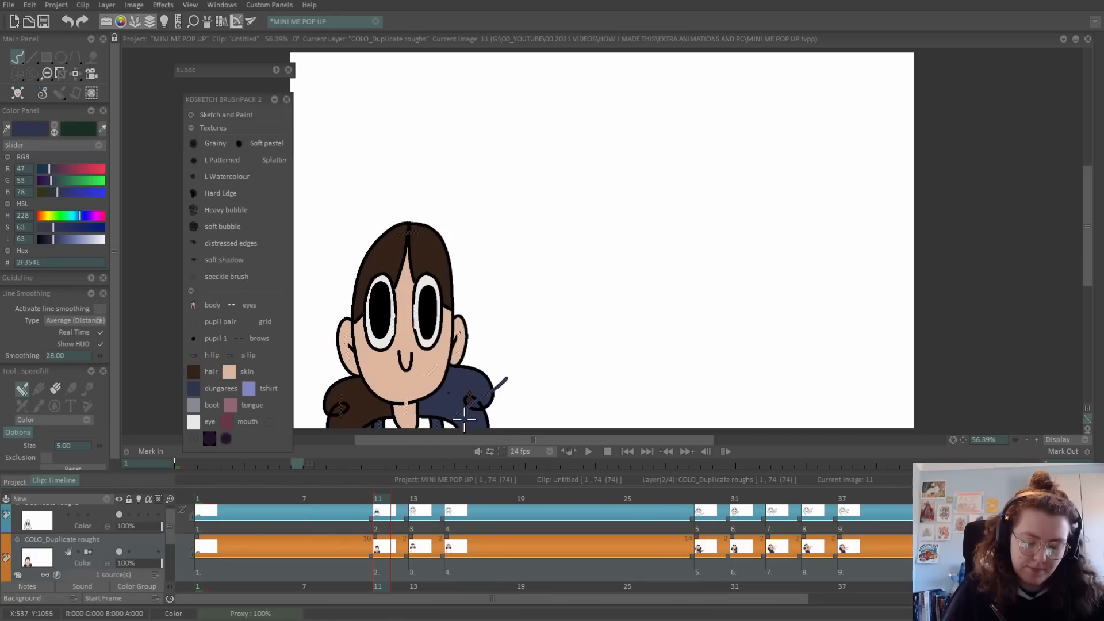
Erase the stray dungarees colour mark from the side curl on frame 11.
key("e")
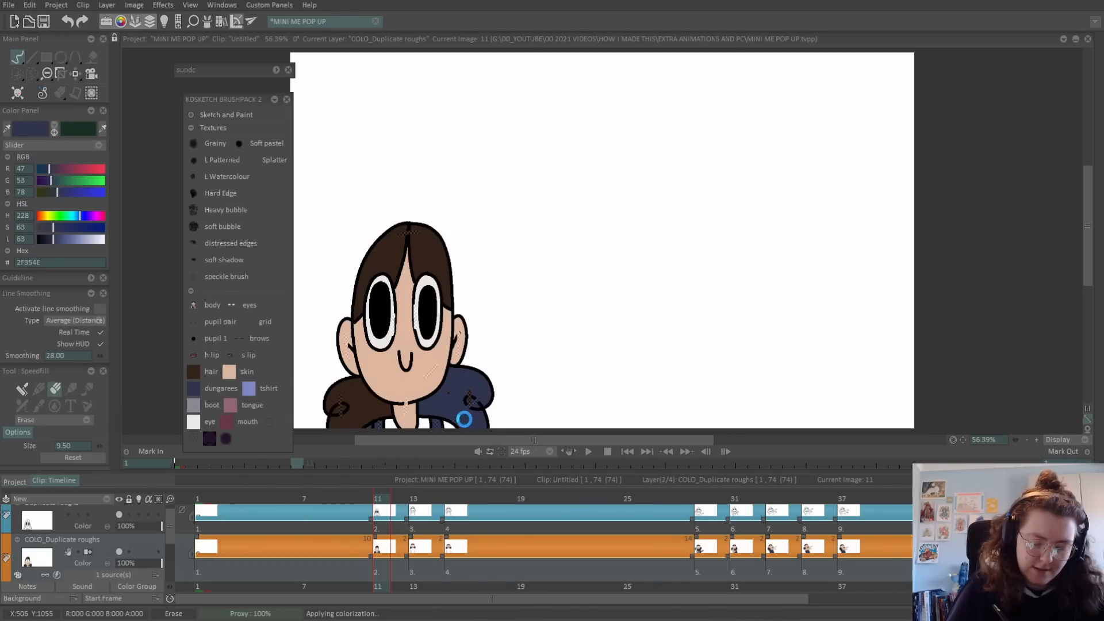
left_click(461, 418)
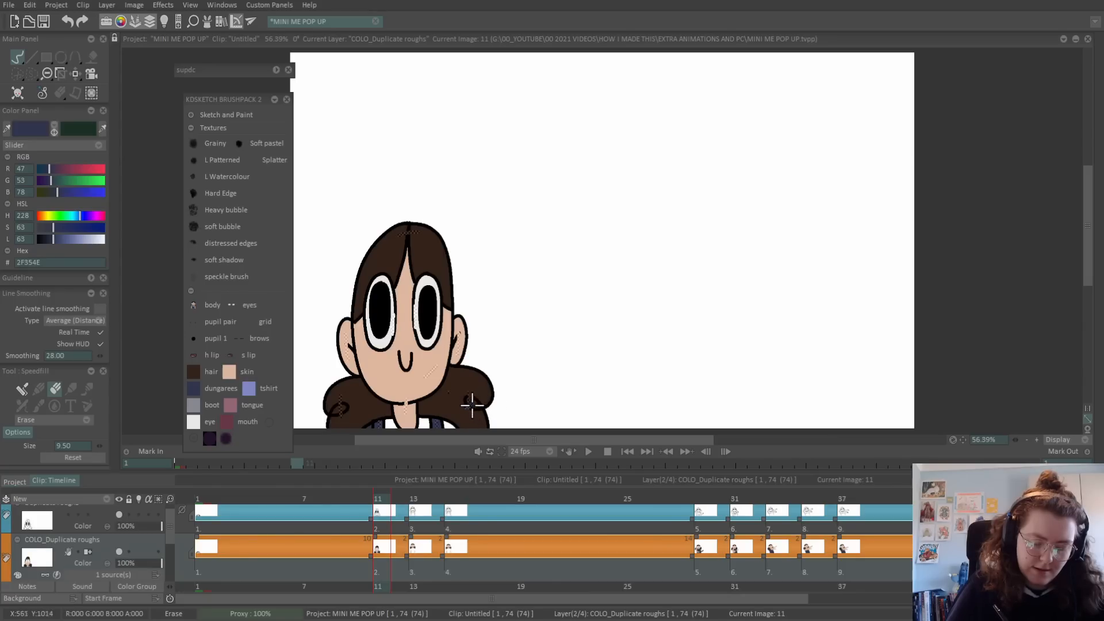
Fill the T-shirt sleeves and shoulders with the tshirt colour 7F88C5 on the frames through frame 37.
key("Right")
key("Right")
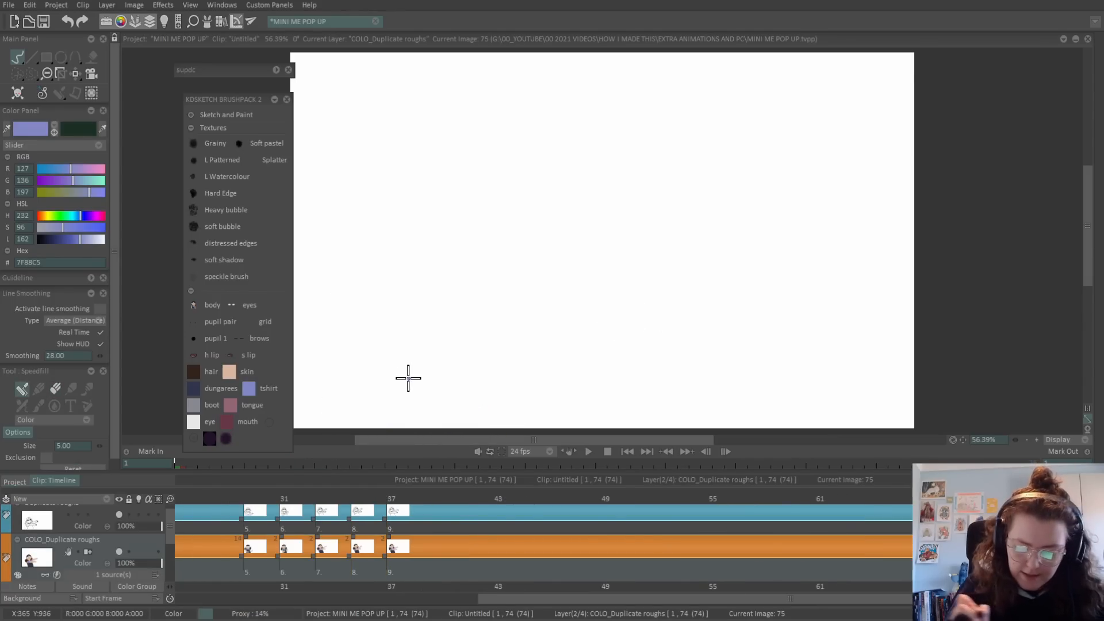
key("Right")
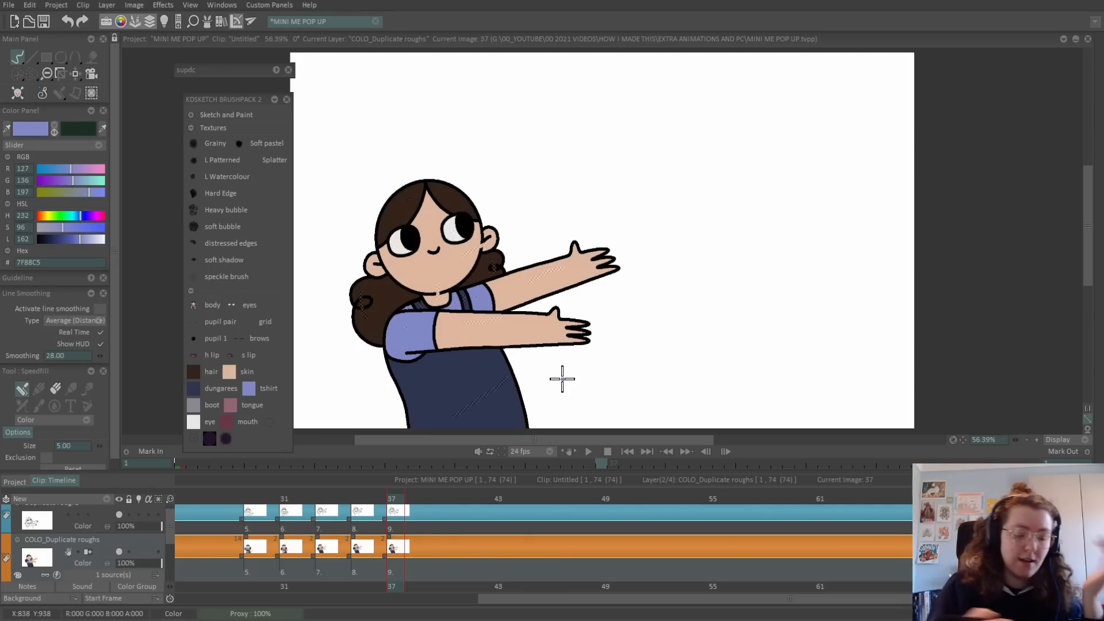
Convert the COLO_Duplicate roughs colour layer into an animation layer.
right_click(105, 547)
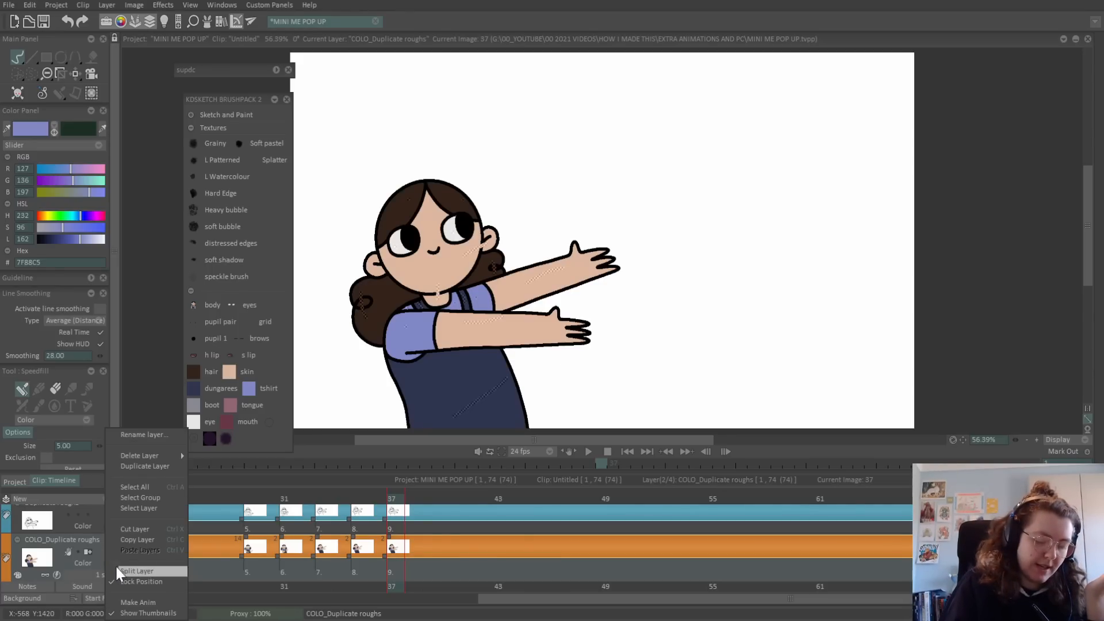
left_click(138, 603)
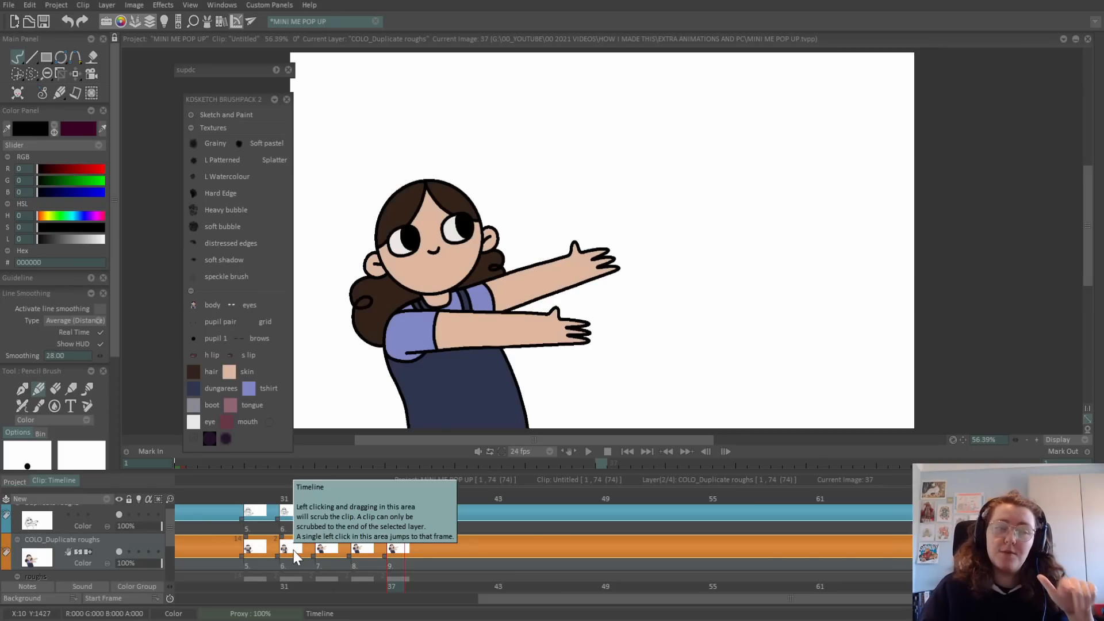
Set the Paint bucket's fill source to Above while working on the COLO_Duplicate roughs layer.
left_click(93, 56)
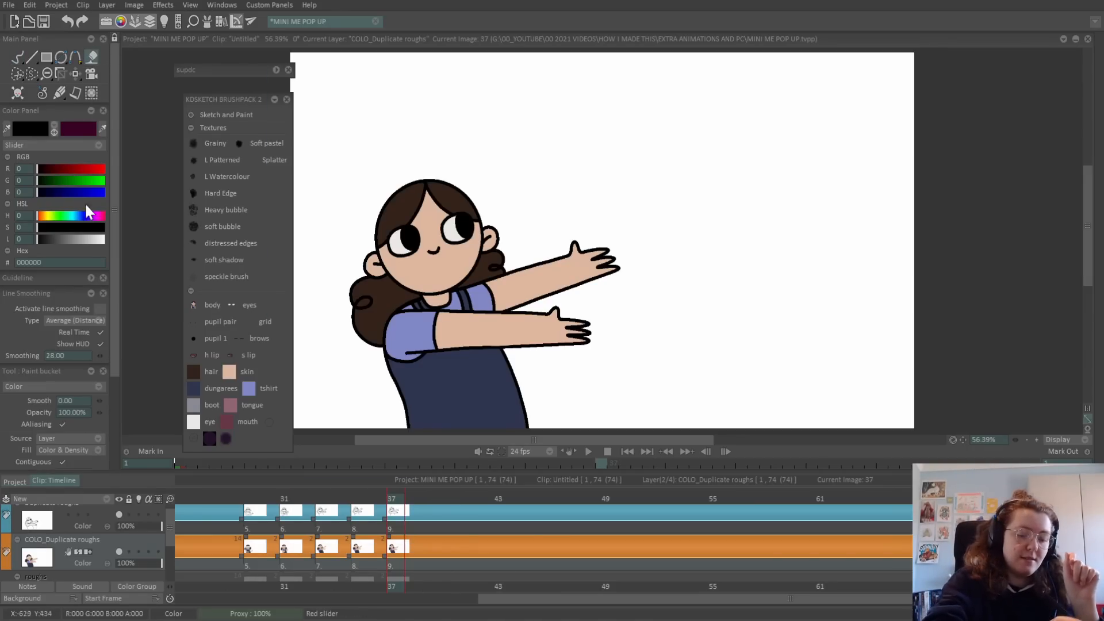
scroll(105, 374, "down", 3)
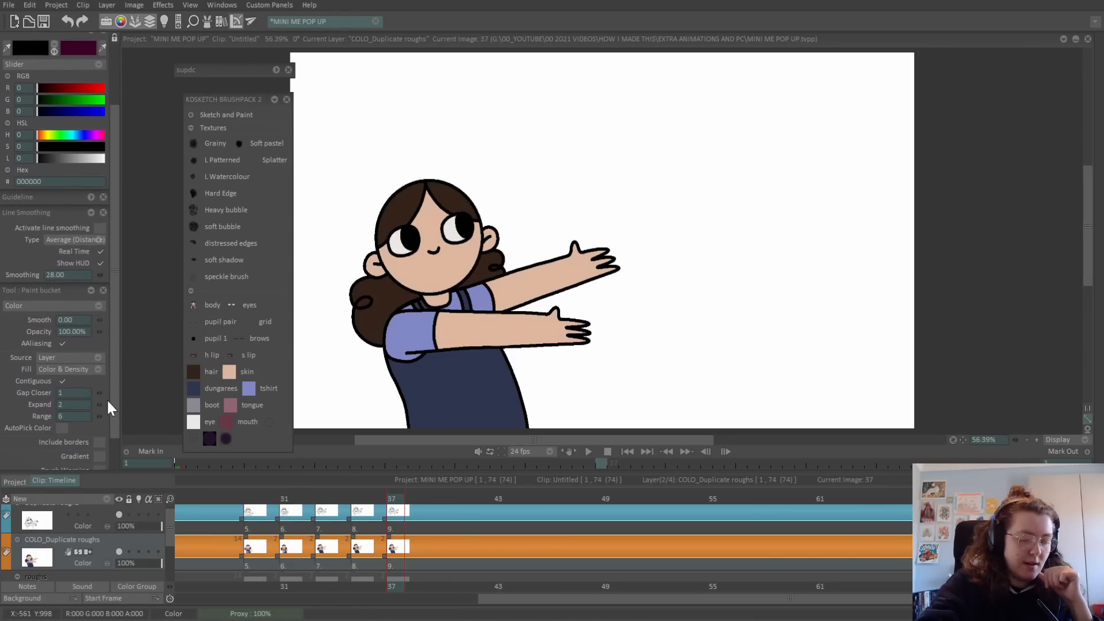
left_click(98, 357)
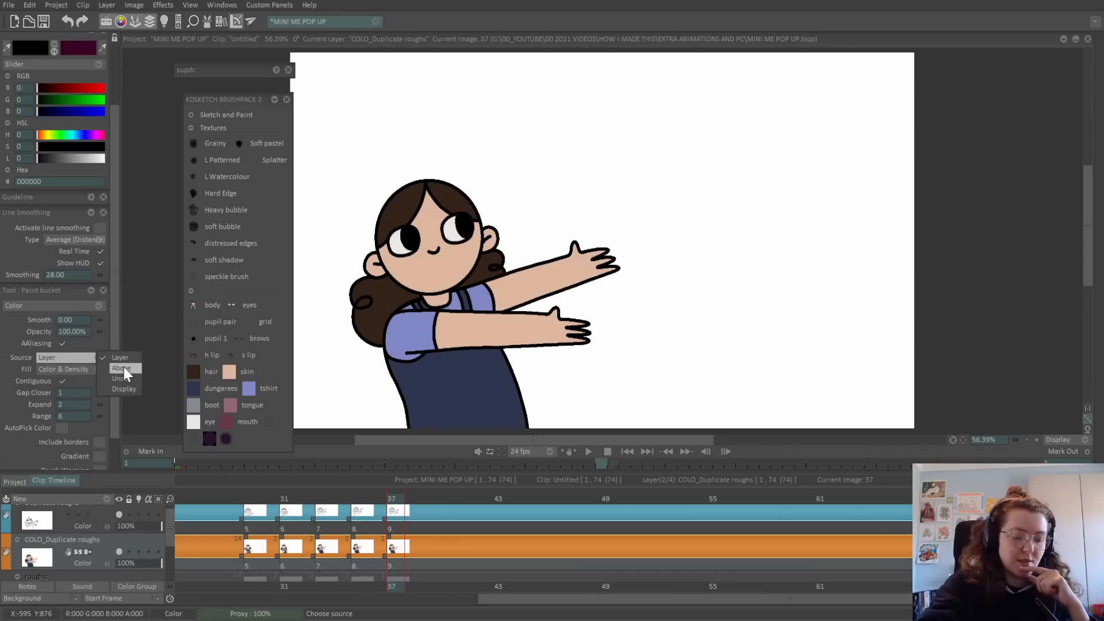
left_click(124, 368)
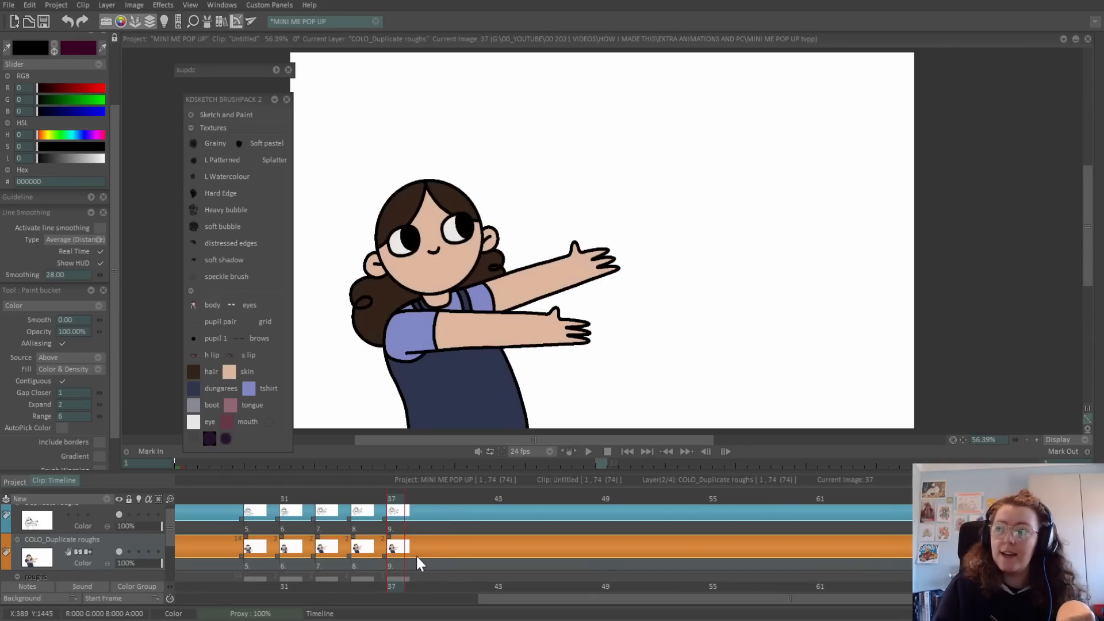
Try filling the dungarees on frame 37 with black and clearing them with the Paint bucket in Erase mode, and undo both fills.
left_click(474, 389)
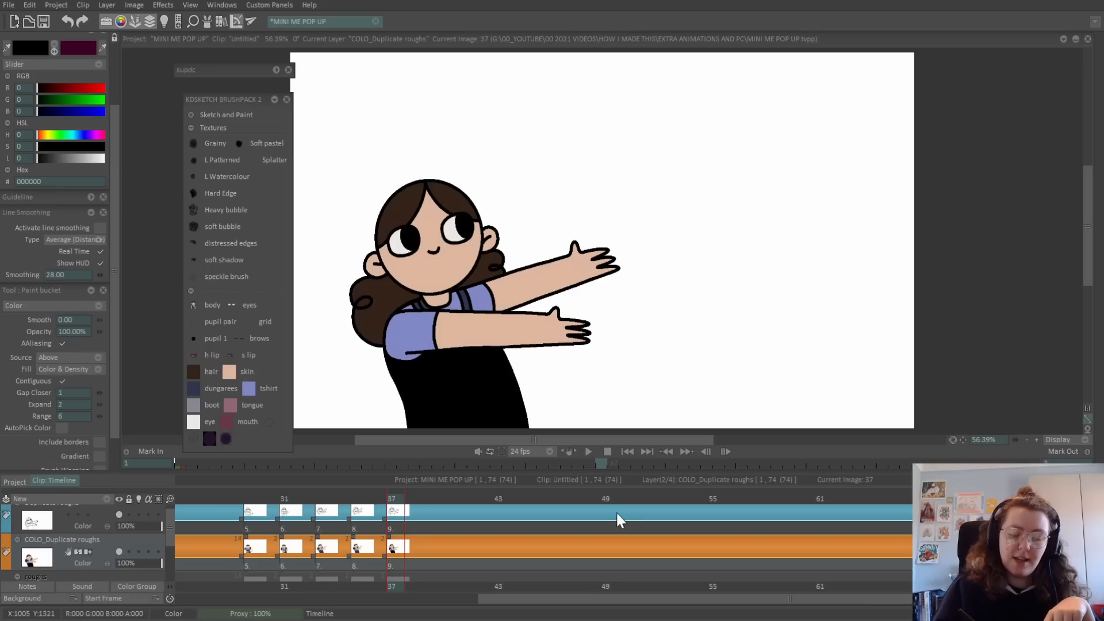
left_click(96, 305)
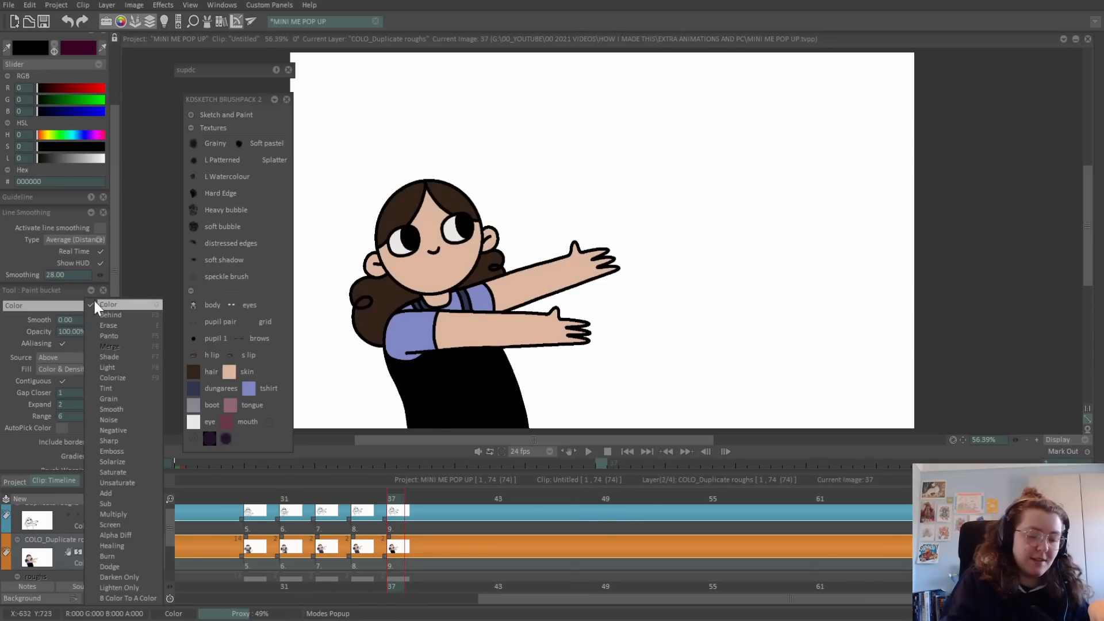
left_click(137, 325)
left_click(481, 389)
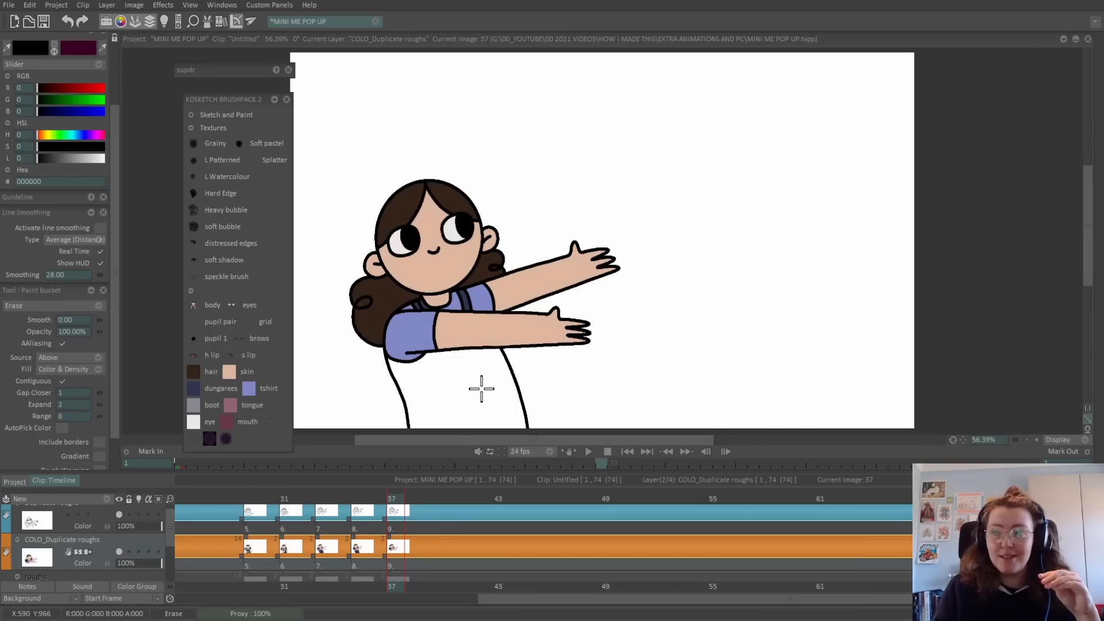
key("ctrl+z")
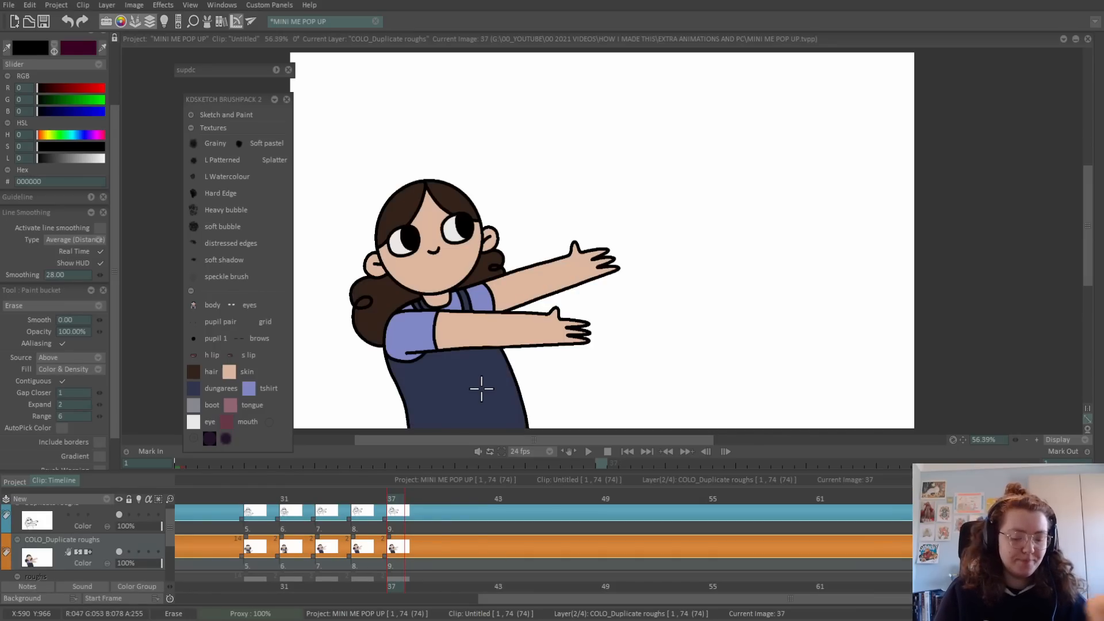
Play the coloured animation back from the first frame and return to frame 37.
left_click(627, 452)
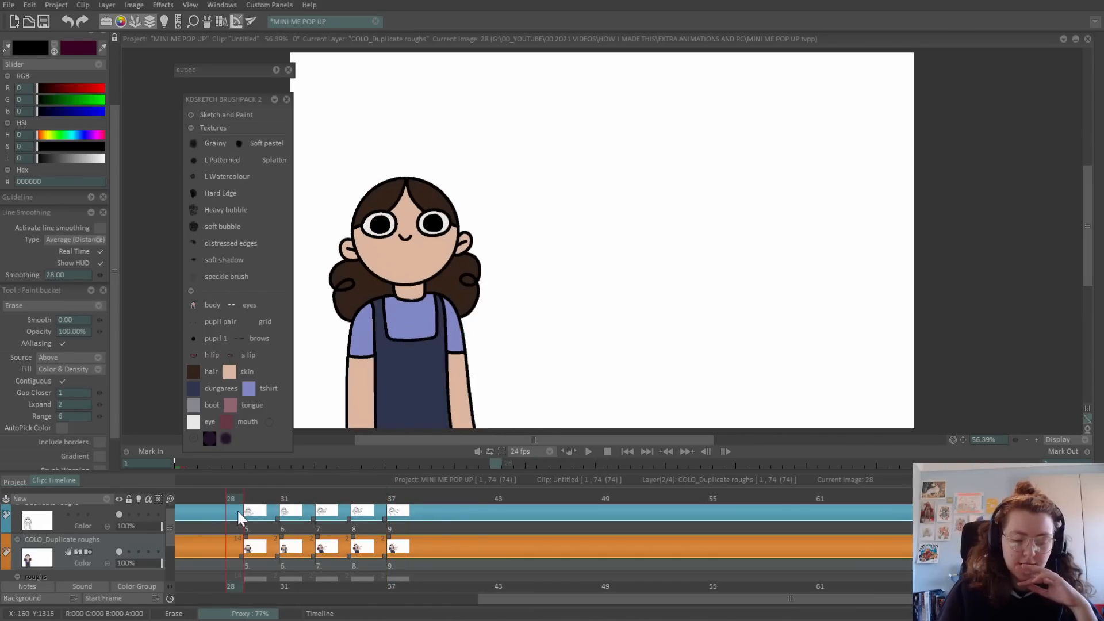
left_click(626, 452)
left_click(588, 452)
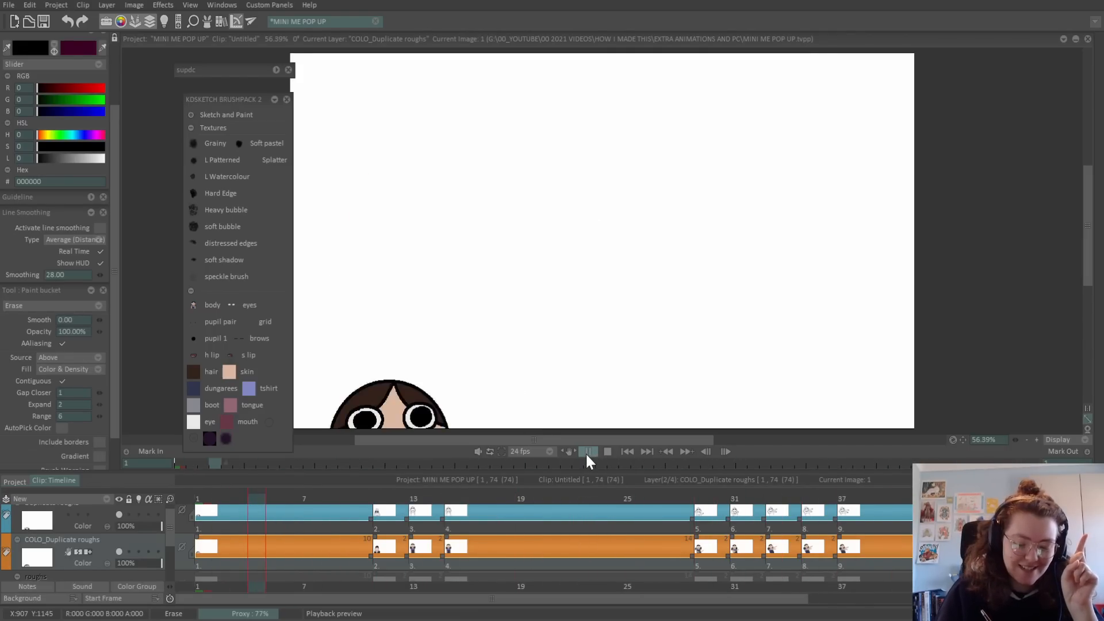
left_click(588, 452)
left_click(842, 511)
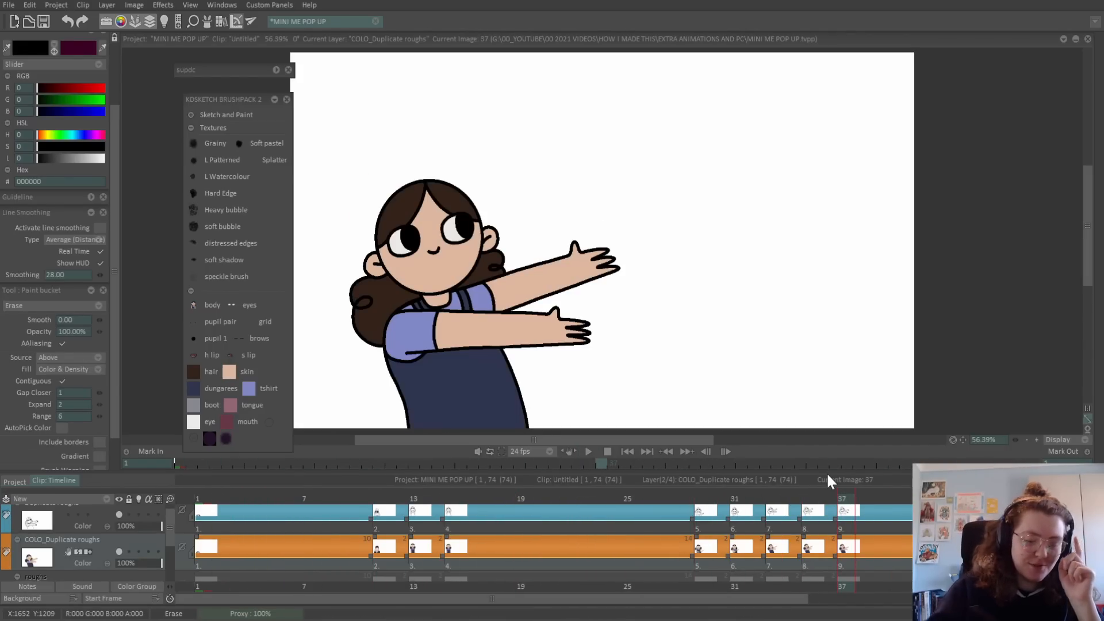
Pick the tshirt colour 7F88C5, scrub the clip back to frame 3 and look through the layer stack.
left_click(249, 389)
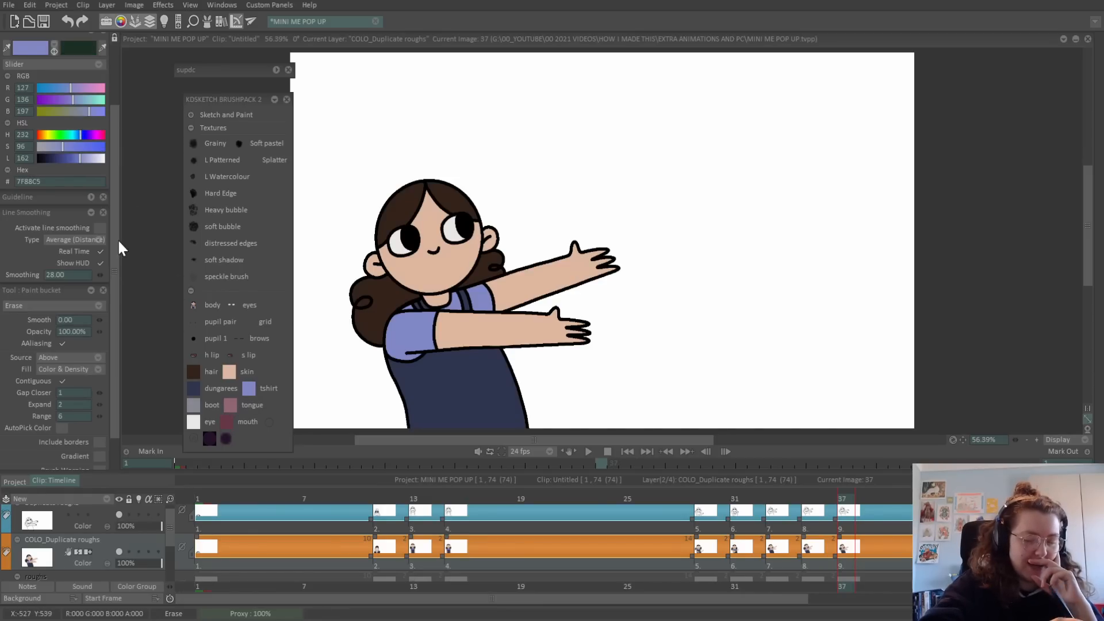
scroll(117, 239, "up", 3)
left_click(628, 496)
left_click_drag(629, 495, 188, 499)
scroll(122, 561, "down", 1)
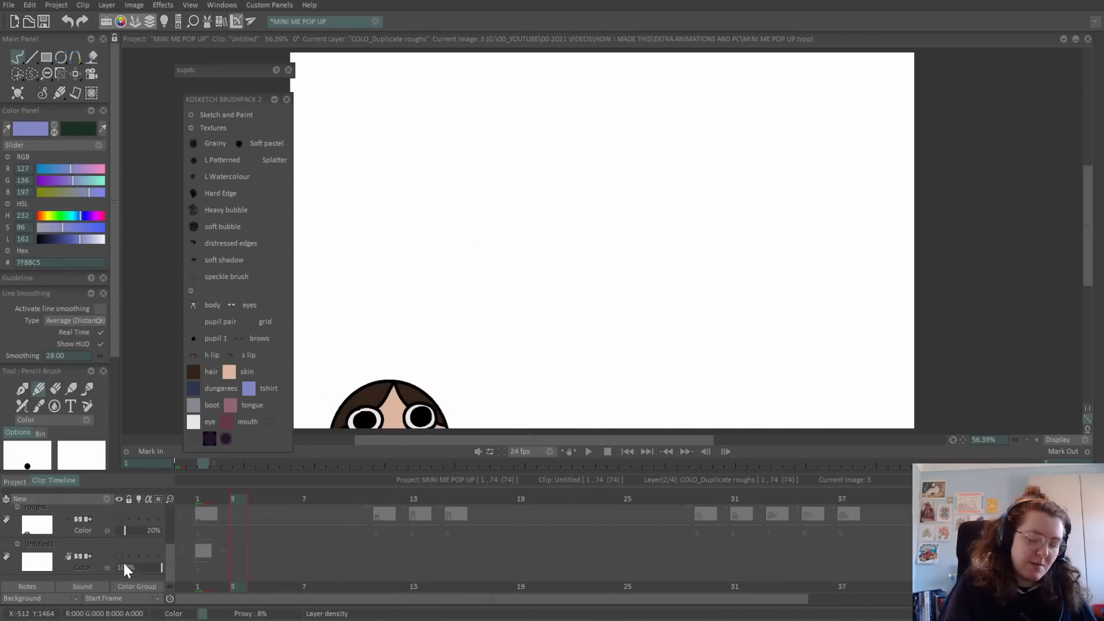
scroll(167, 546, "up", 2)
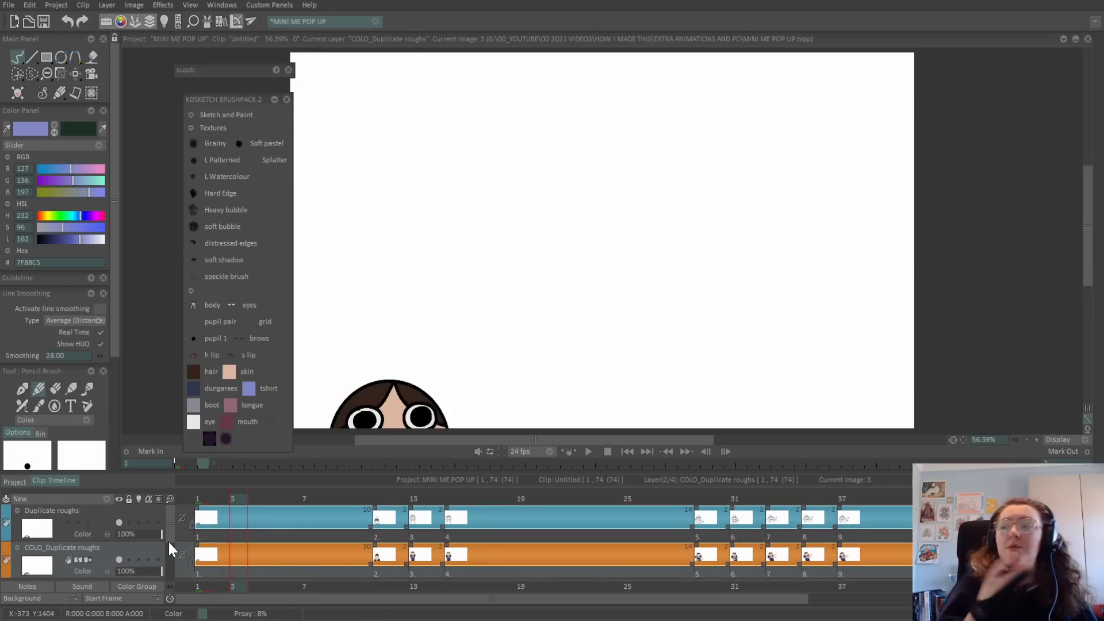
Open the footage export for the clip display and preview the clip through frame 74.
left_click(11, 5)
left_click(37, 101)
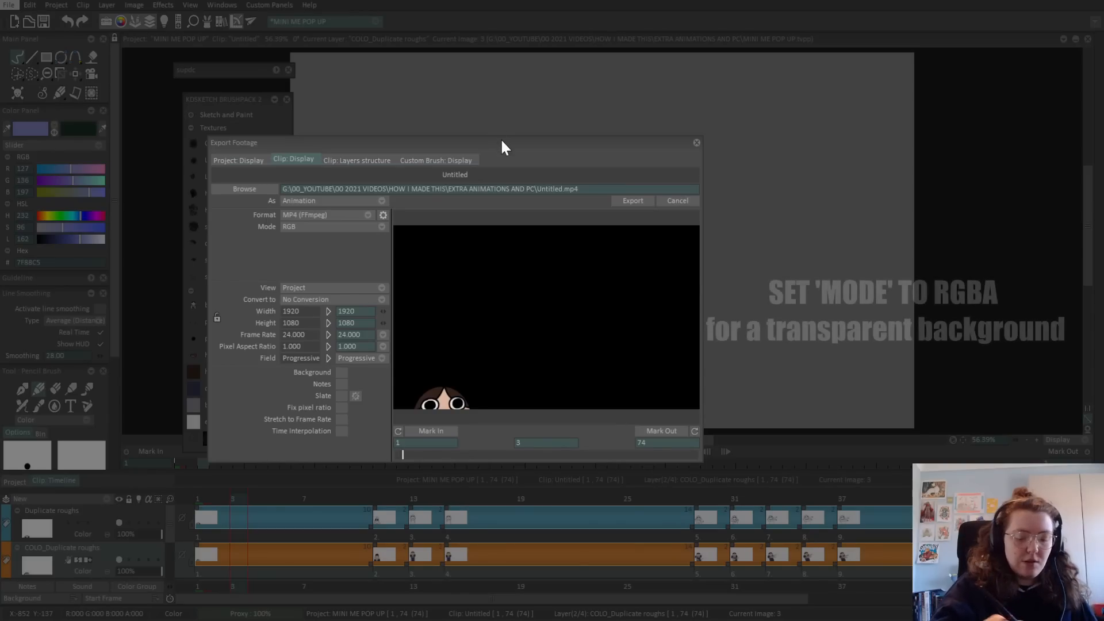
left_click_drag(411, 455, 712, 467)
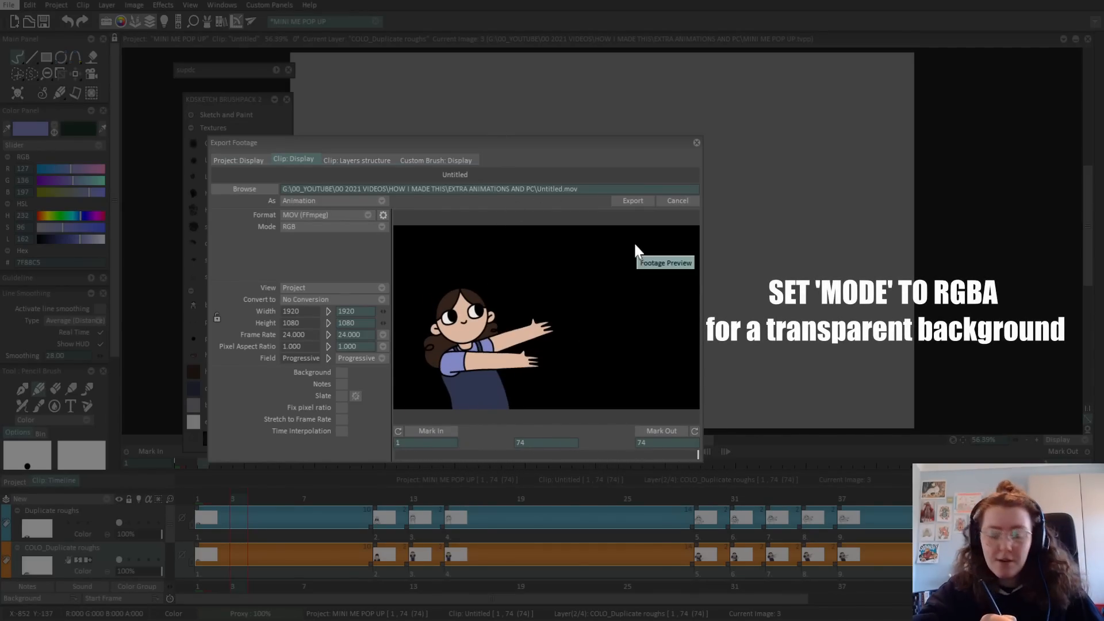
Export frames 1 to 200 of the clip as mini me.mov in MOV (FFmpeg) format with Compressed PRORES (RGB-RGBA).
left_click(340, 215)
left_click(345, 226)
left_click(345, 217)
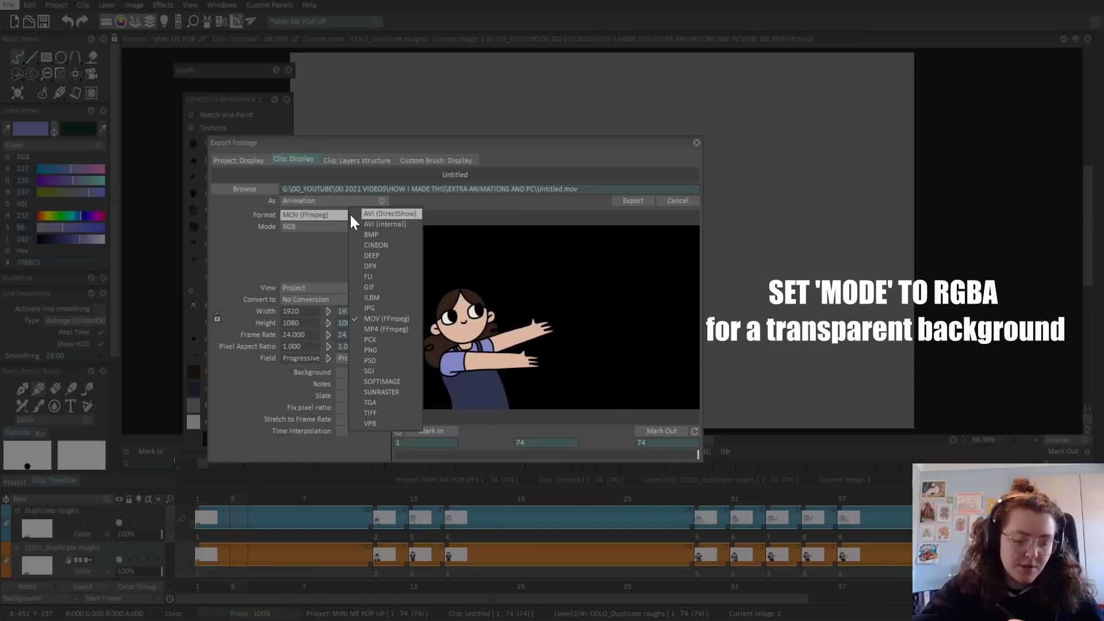
left_click(411, 321)
left_click(380, 215)
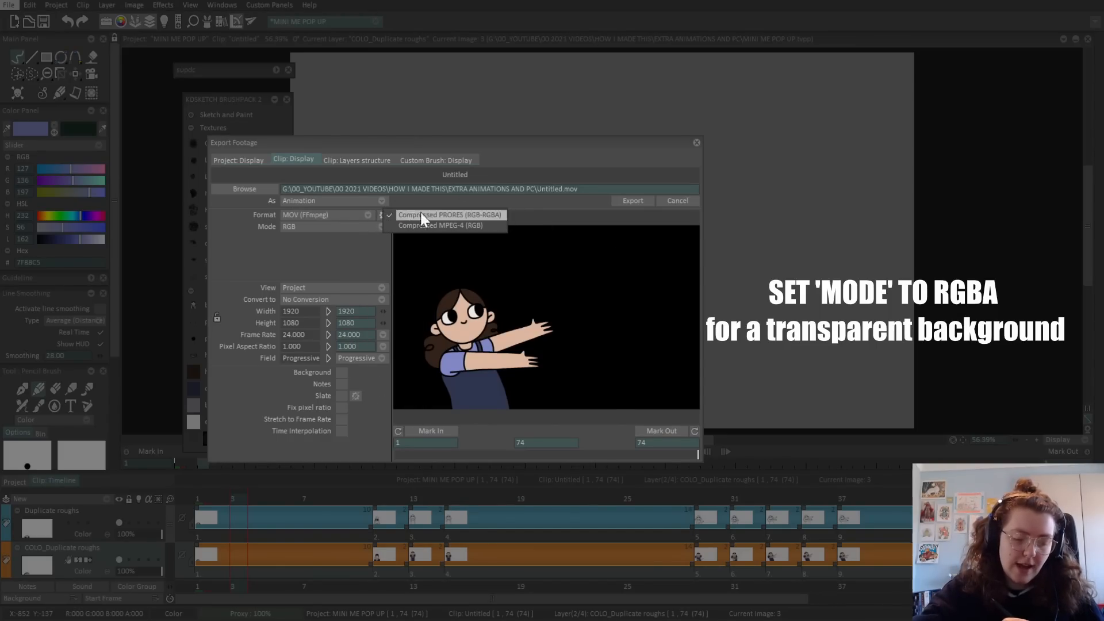
left_click(504, 216)
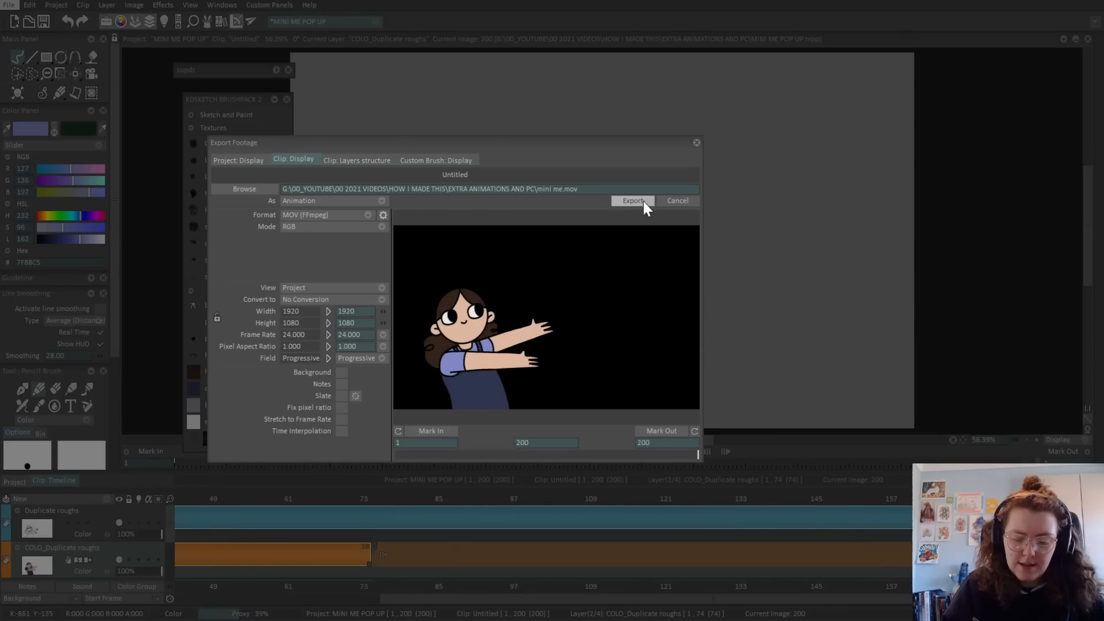
left_click(633, 201)
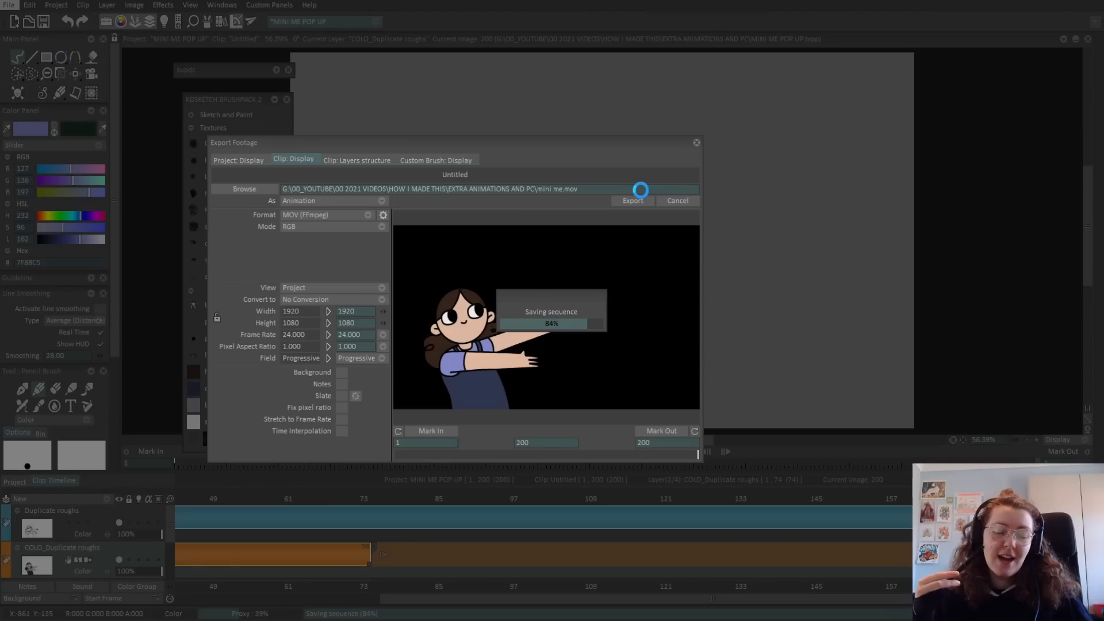